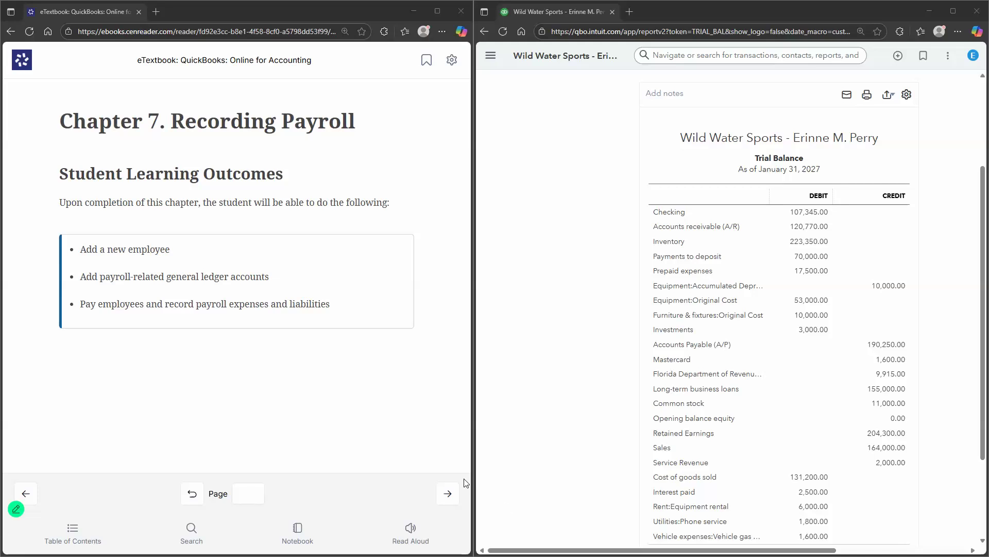
Step: Compare the Wild Water Sports trial balance as of January 31, 2027 with Figure 7.1 in the Chapter 7 textbook
click(447, 491)
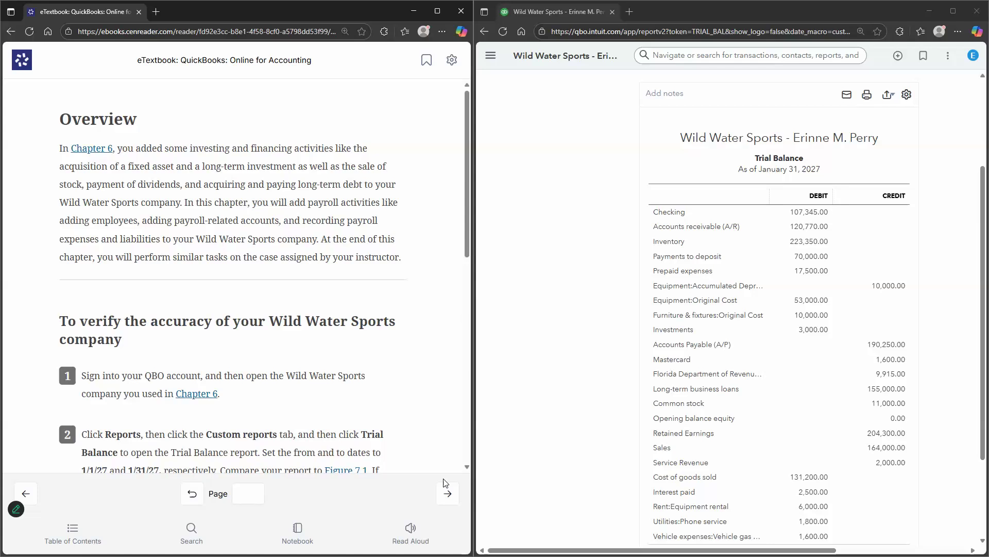
scroll(223, 412, down, 2)
scroll(223, 400, down, 1)
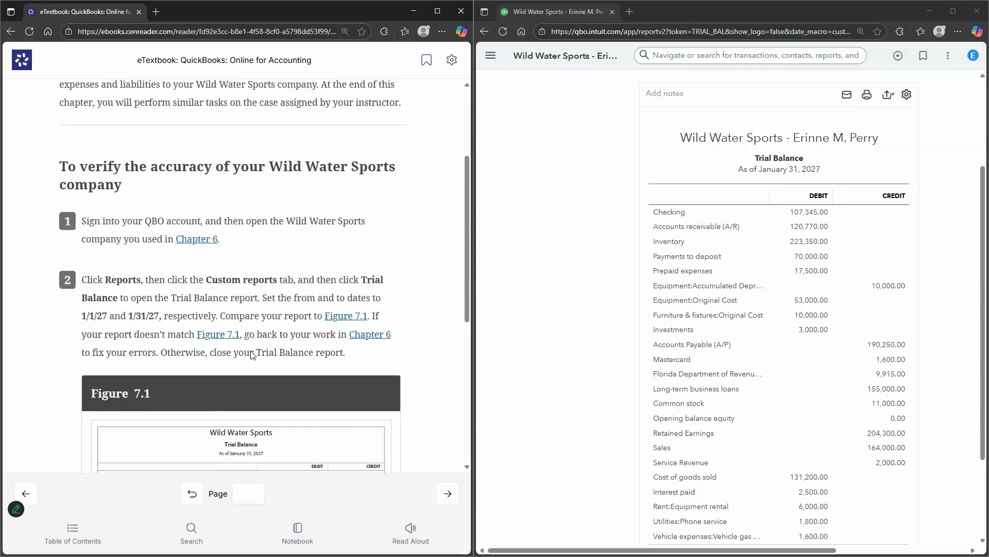
scroll(252, 354, down, 1)
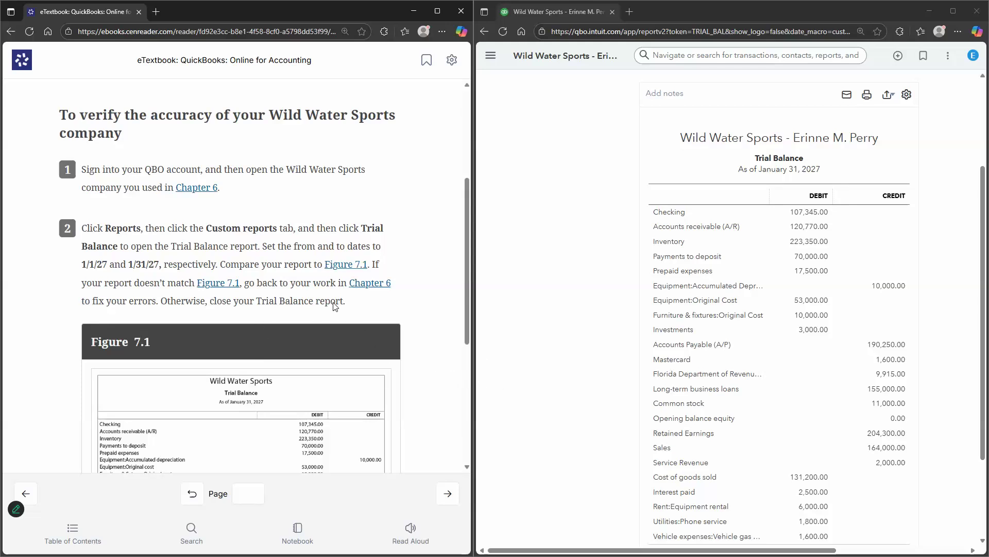
scroll(335, 306, down, 3)
scroll(360, 219, up, 1)
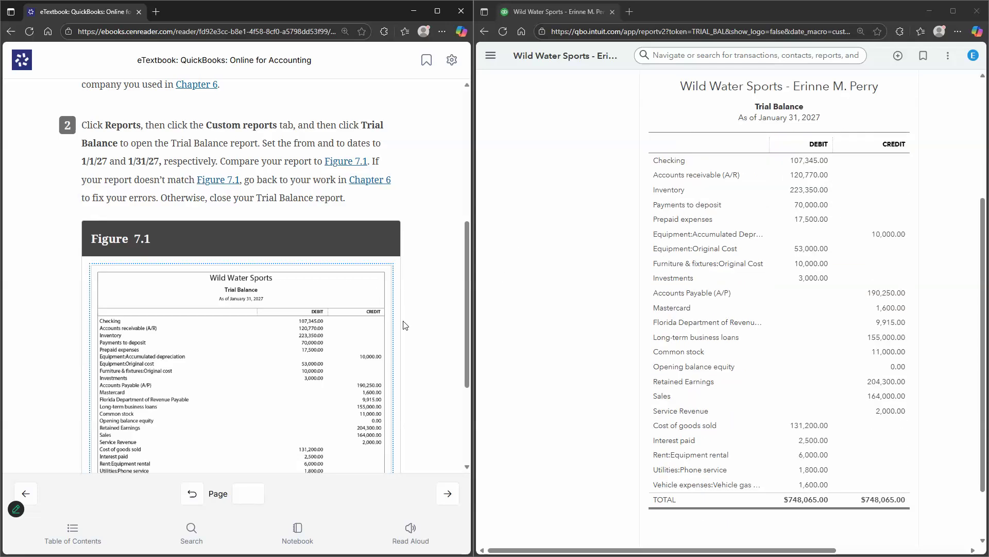
scroll(381, 378, down, 2)
click(378, 381)
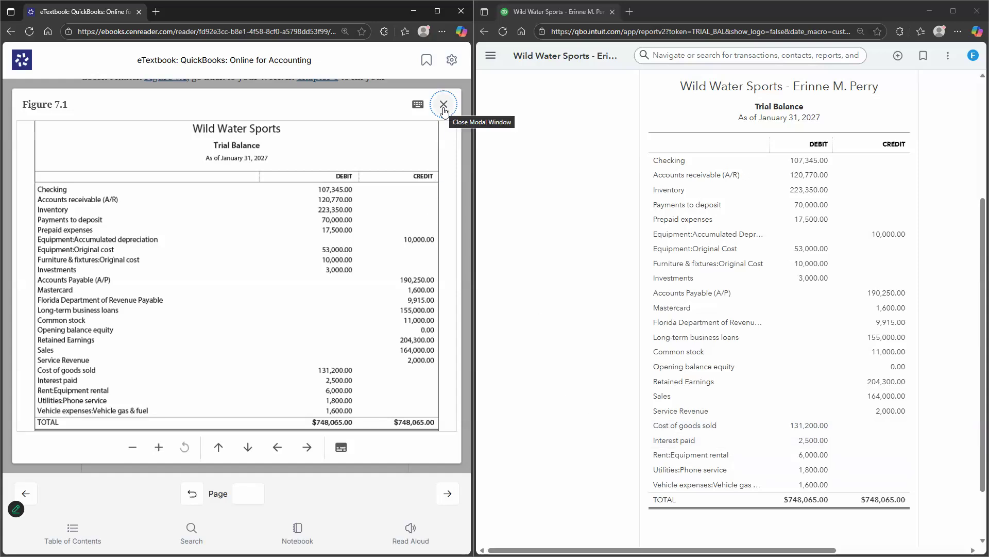
key(Escape)
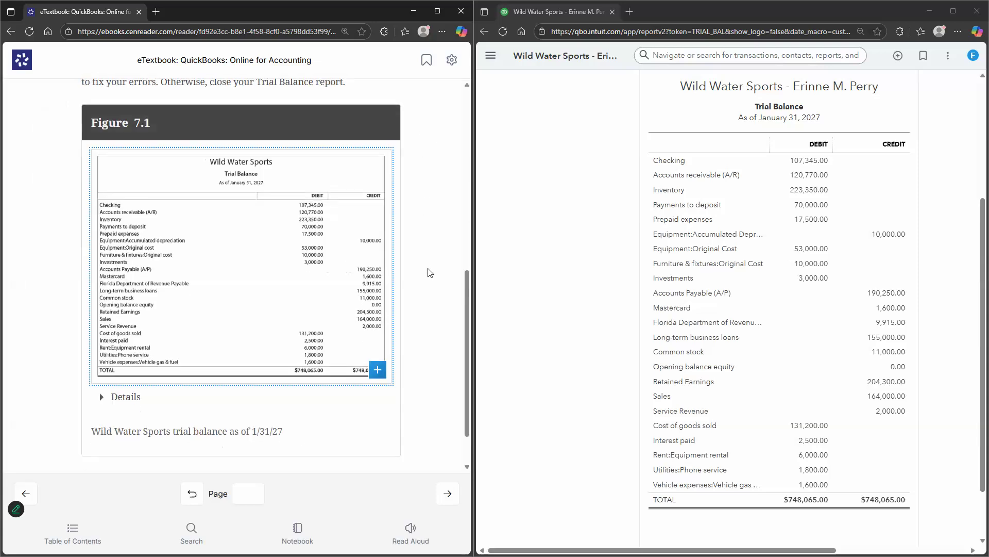
Step: Advance the textbook to its Employees section and open the Payroll page of the Wild Water Sports company
click(446, 494)
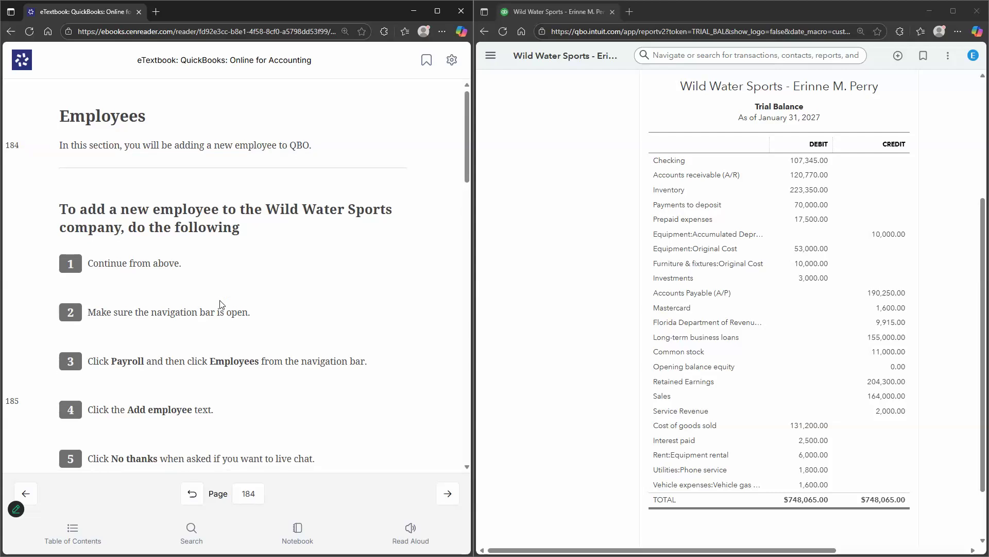
scroll(221, 305, down, 1)
click(493, 60)
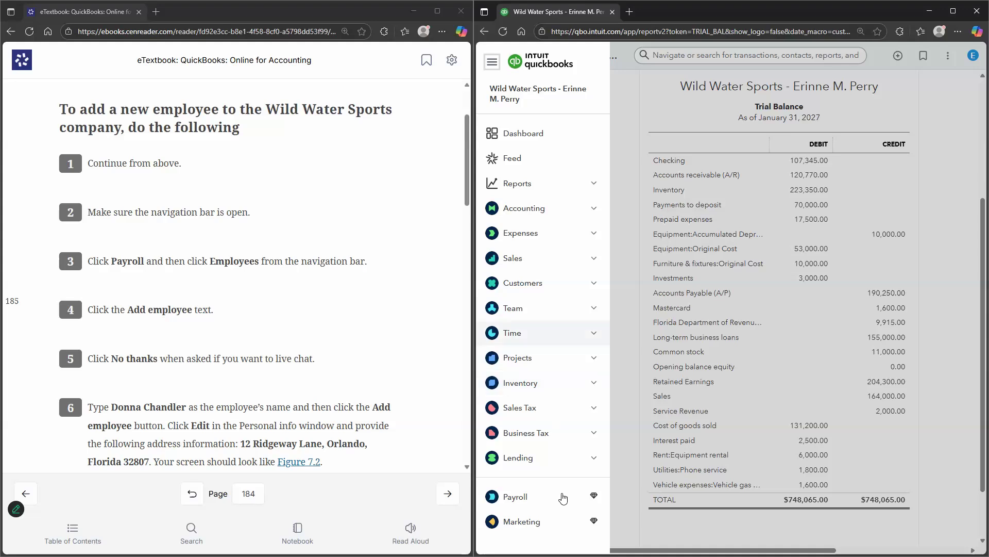
click(565, 498)
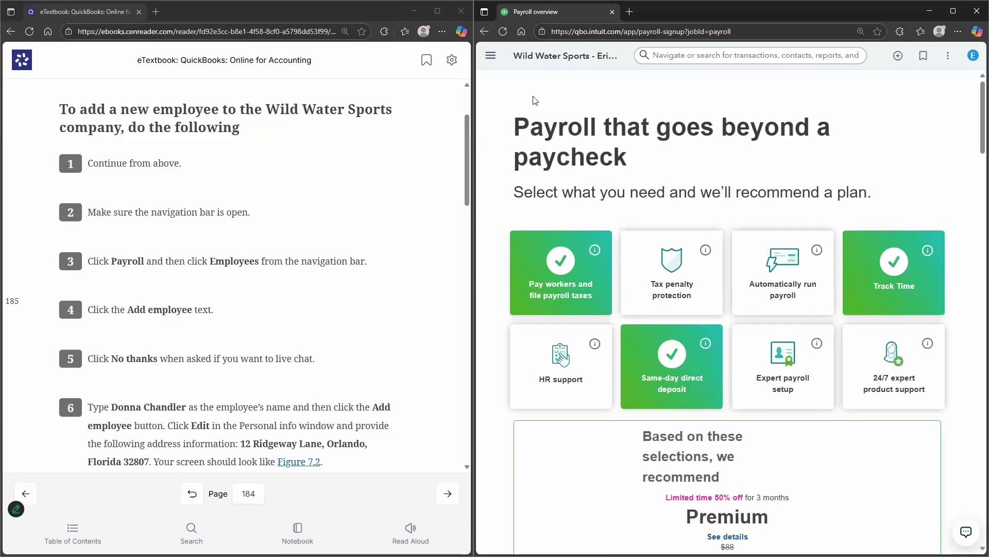
Step: Return to the company dashboard and examine the options offered under Settings
click(491, 55)
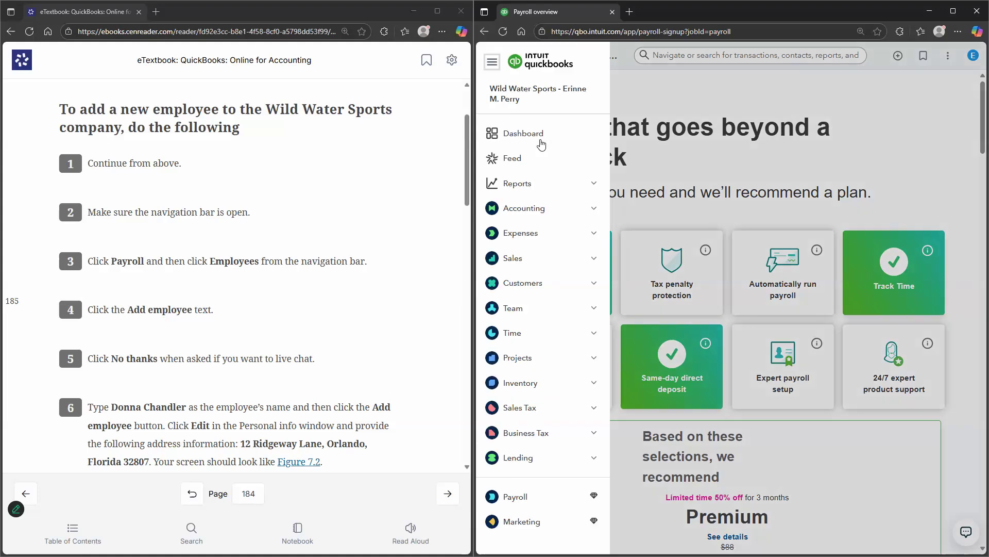
click(540, 141)
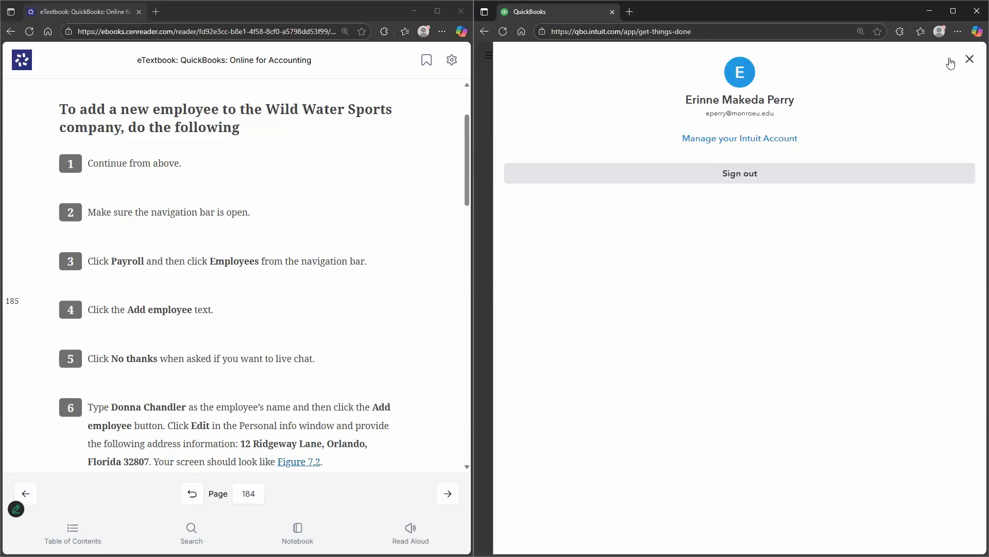
click(965, 60)
click(948, 55)
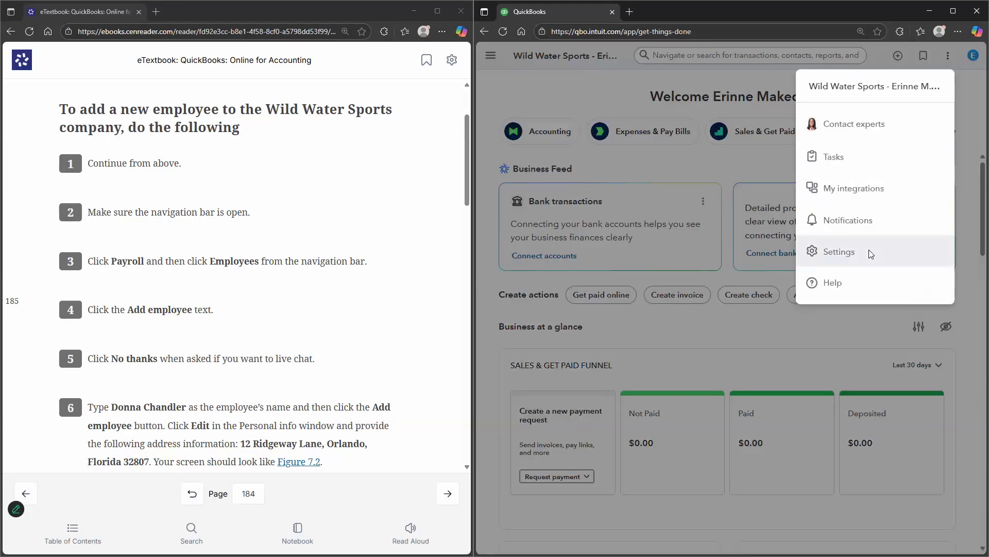
click(809, 254)
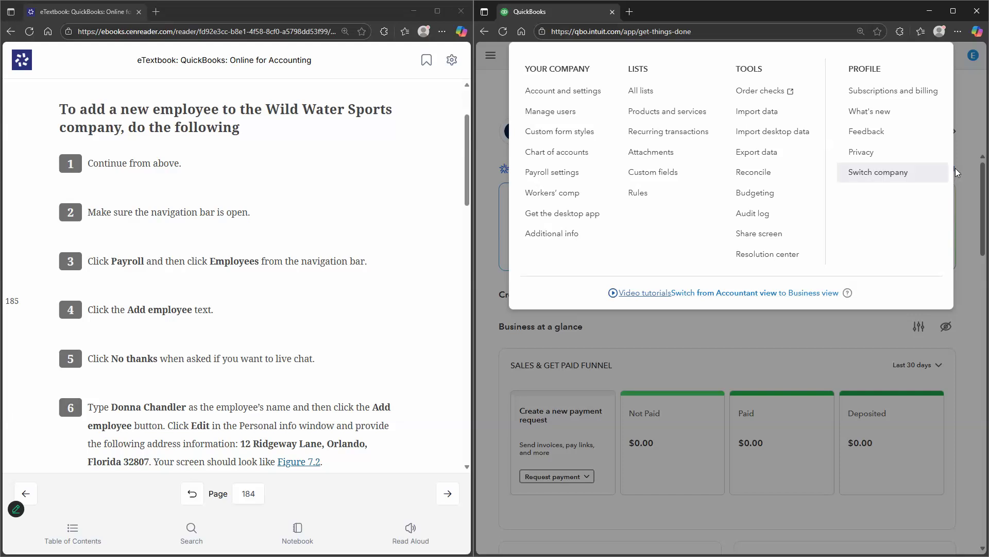
click(958, 16)
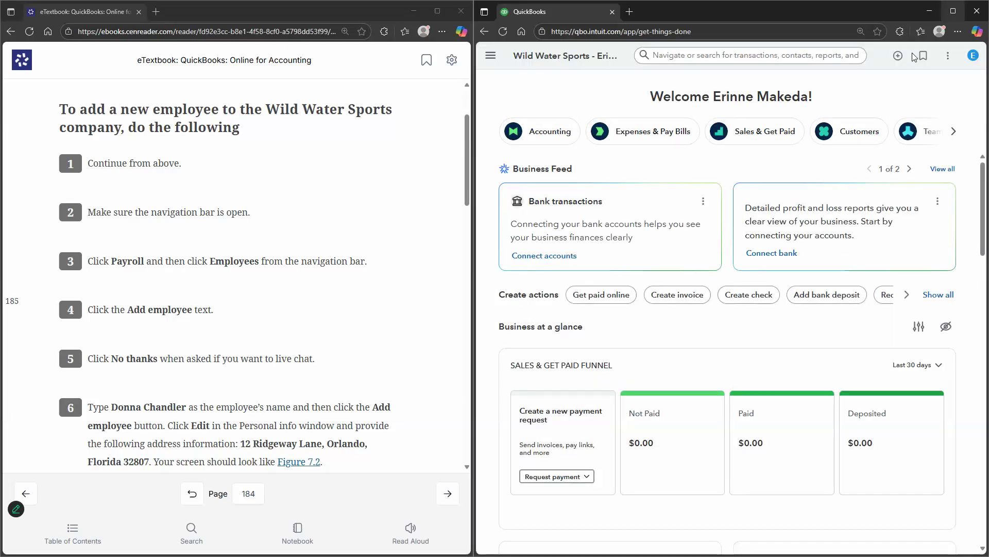
click(957, 15)
click(922, 53)
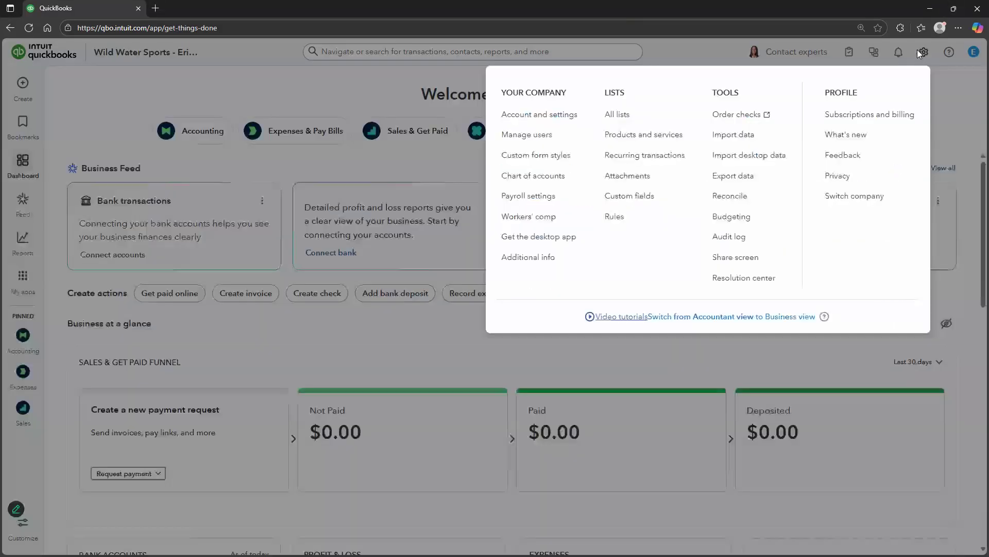
click(900, 54)
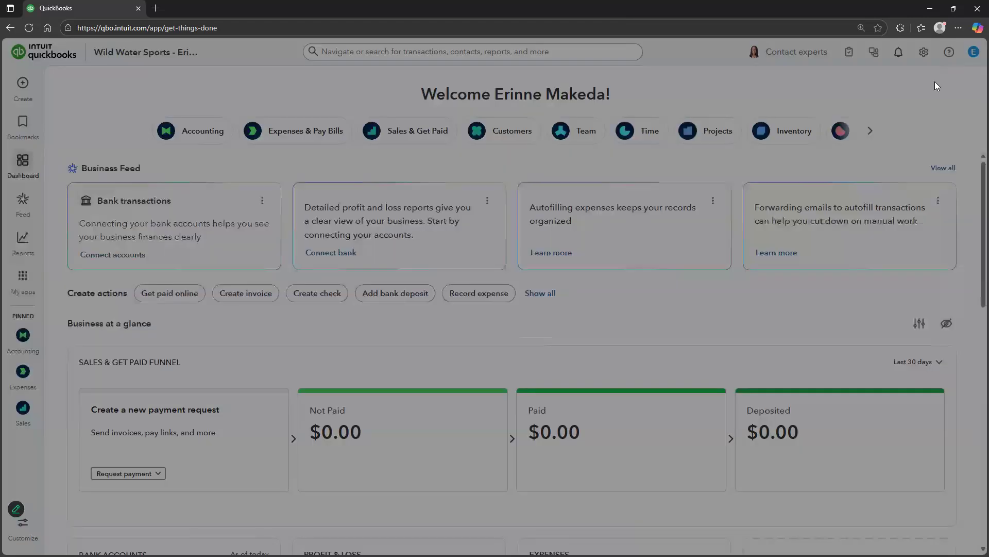
click(856, 55)
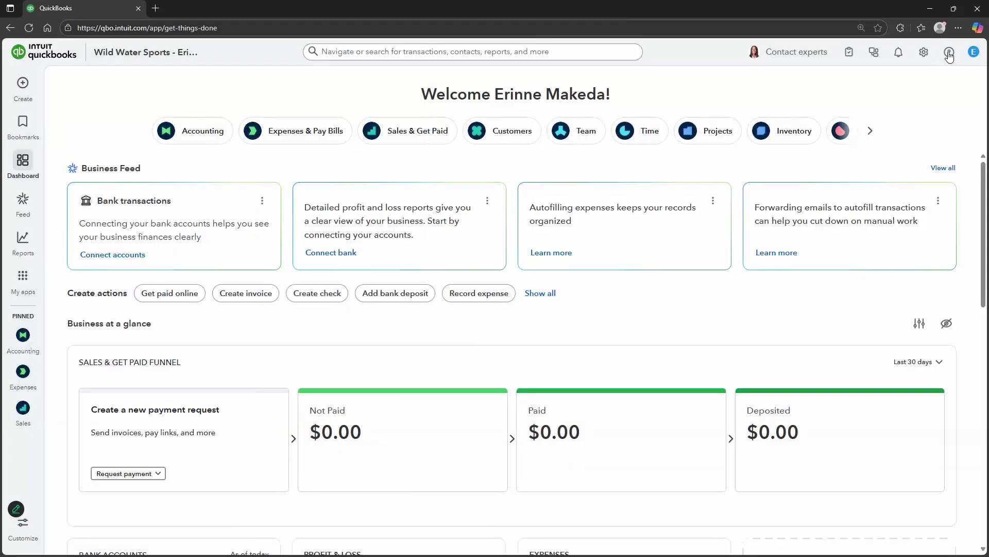
click(950, 54)
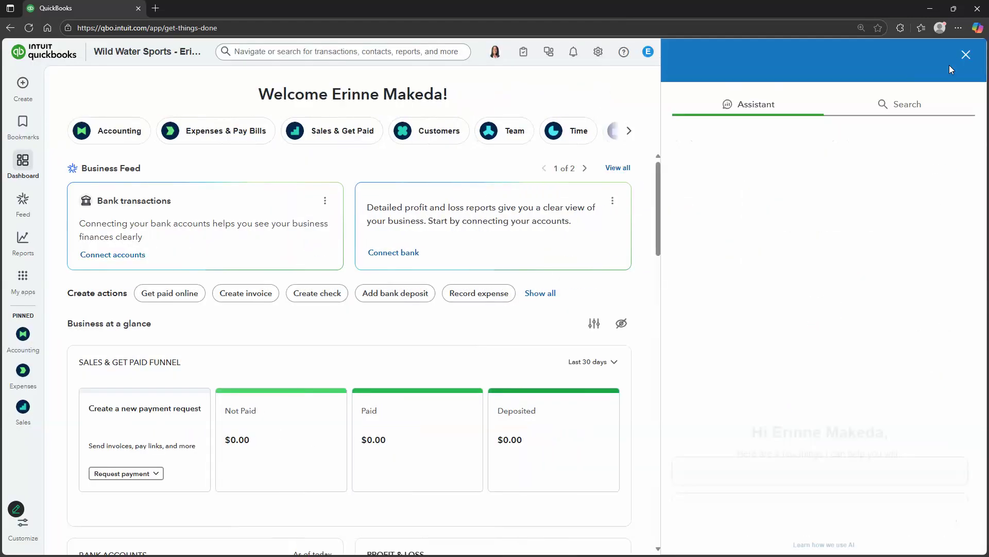
click(966, 54)
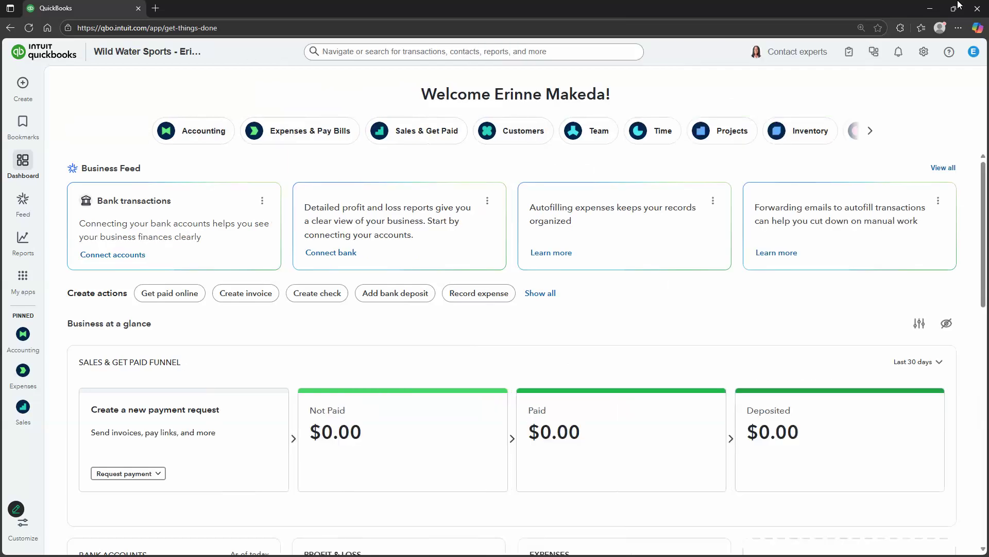
key(super+Down)
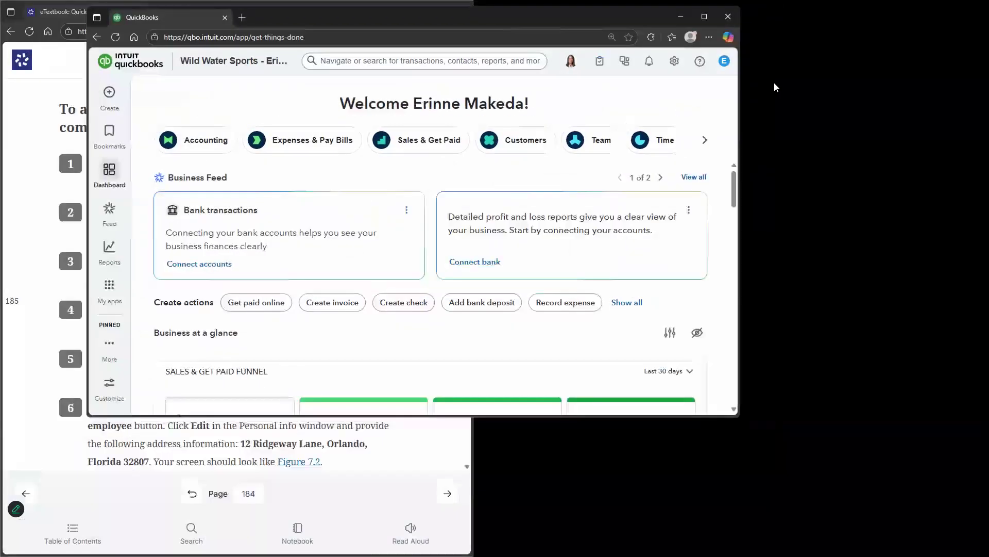
key(super+Right)
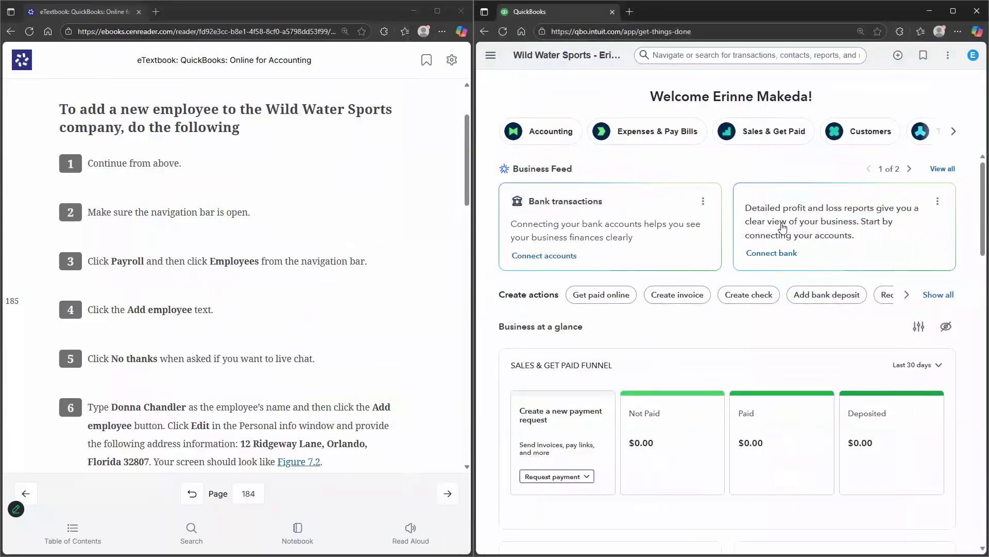
Step: Reopen the Payroll page and look through its features and plan offers for a way to reach employees
click(489, 55)
click(560, 497)
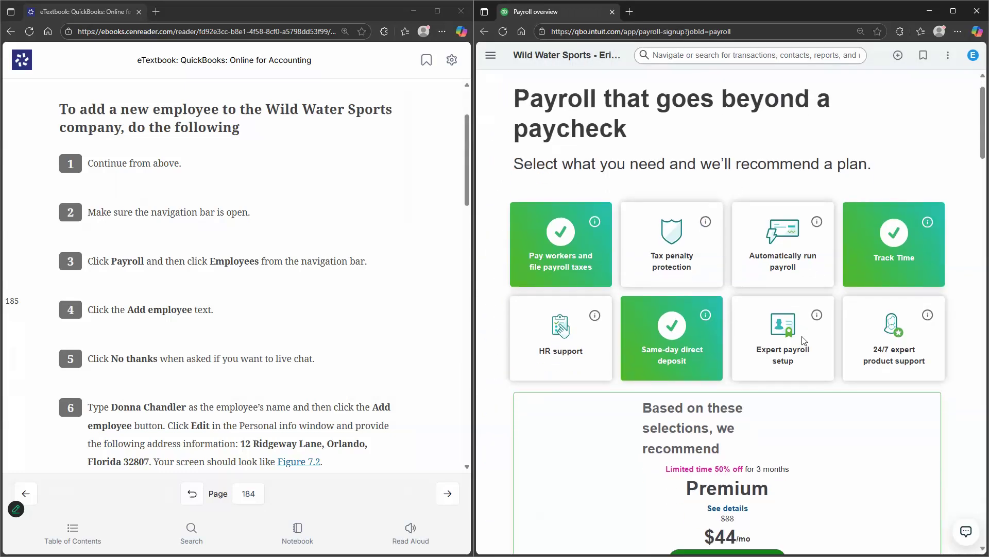
scroll(804, 340, down, 15)
scroll(809, 355, down, 12)
scroll(805, 351, down, 9)
scroll(803, 358, up, 12)
scroll(803, 361, up, 15)
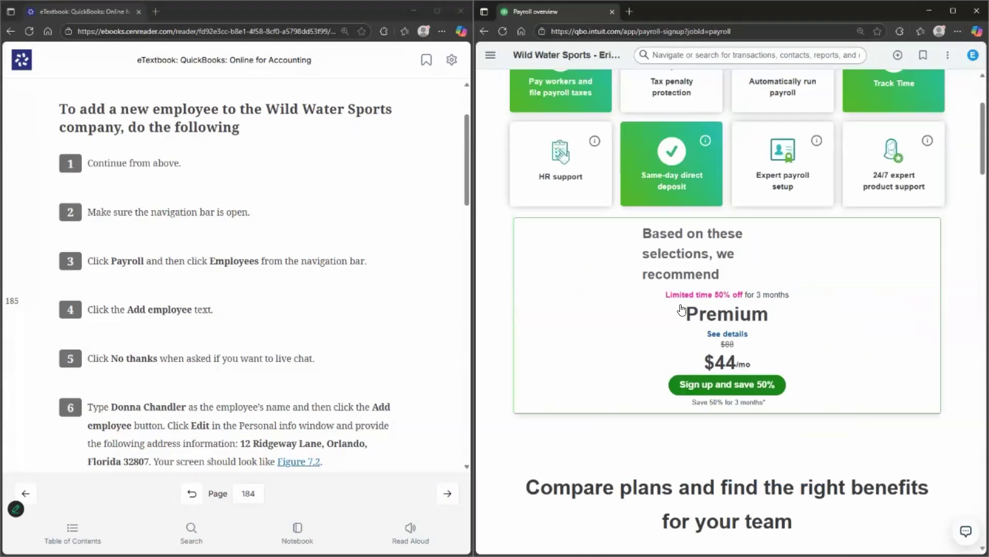
scroll(681, 310, up, 4)
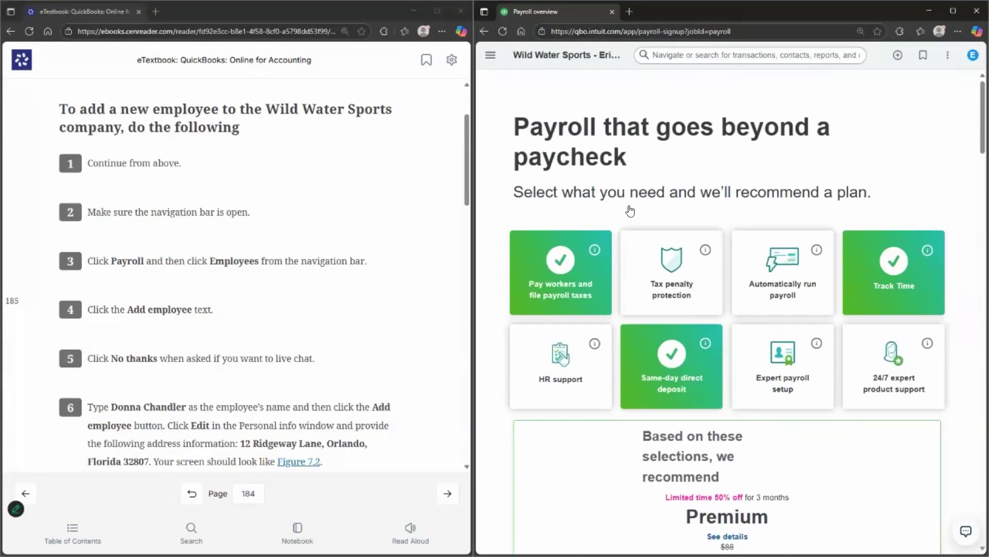
click(490, 57)
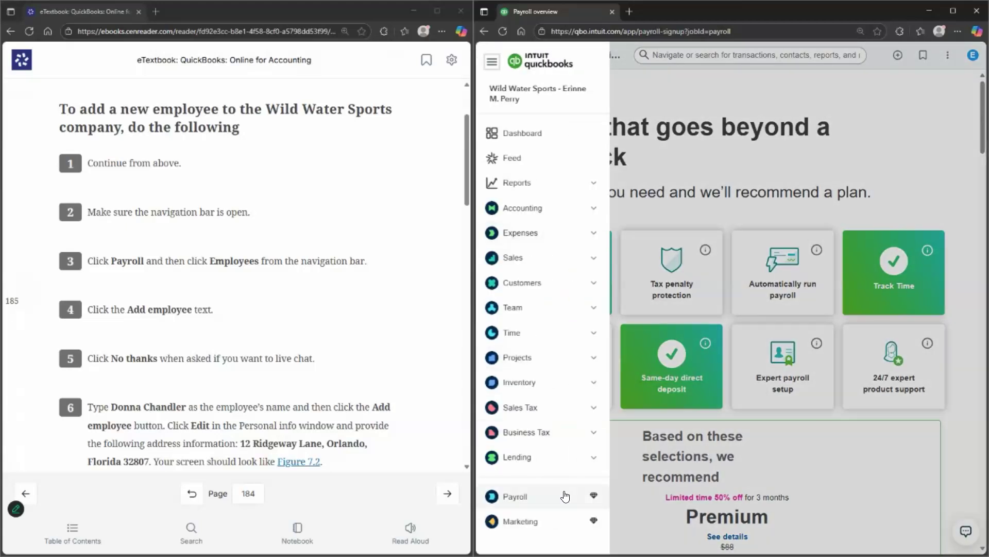
click(557, 309)
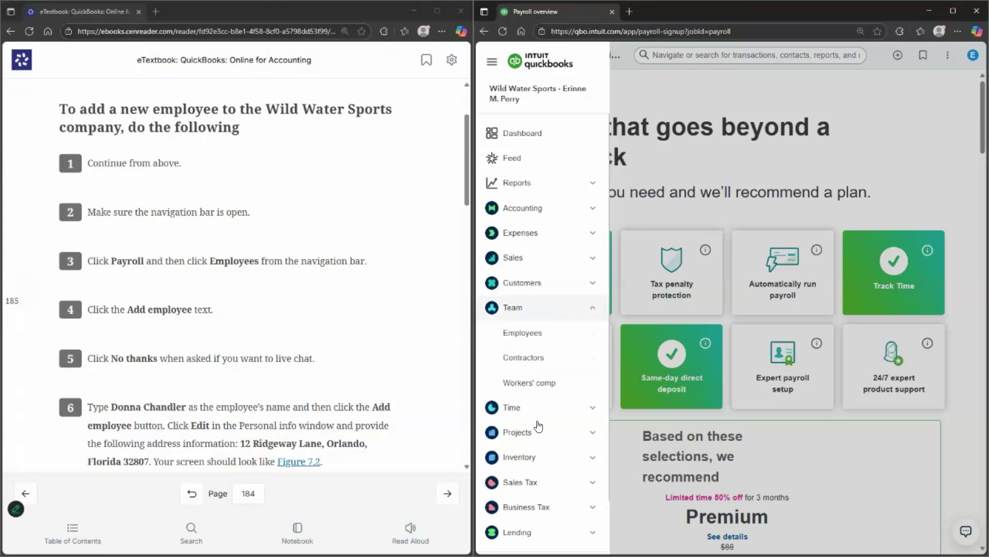
click(549, 496)
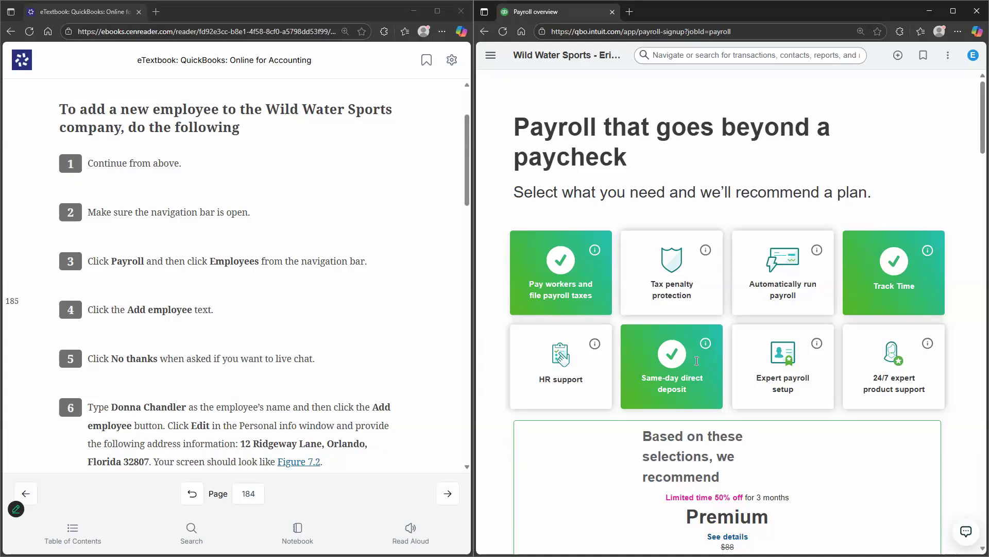
scroll(701, 373, down, 4)
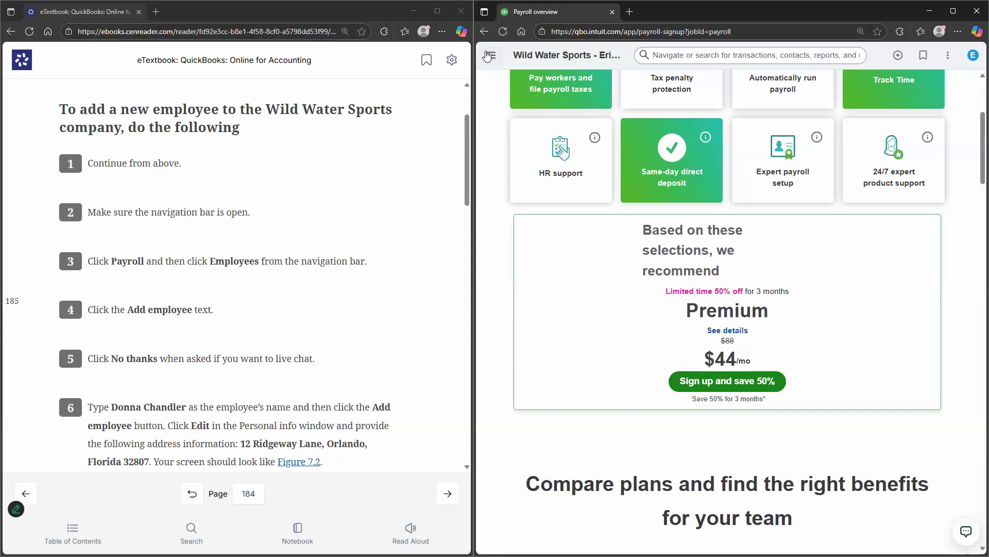
Step: Open the Employees page of the Team section for the Wild Water Sports company
click(490, 56)
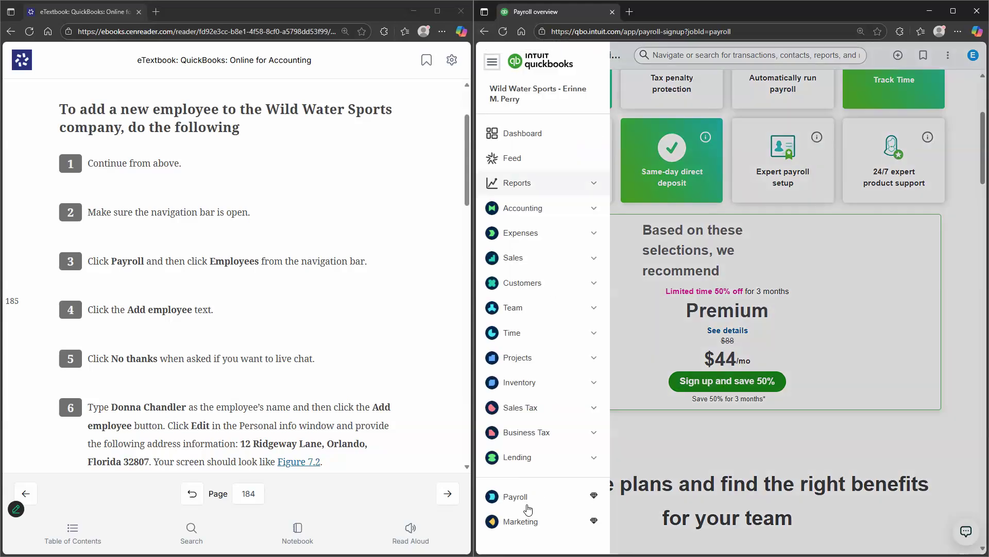
click(563, 309)
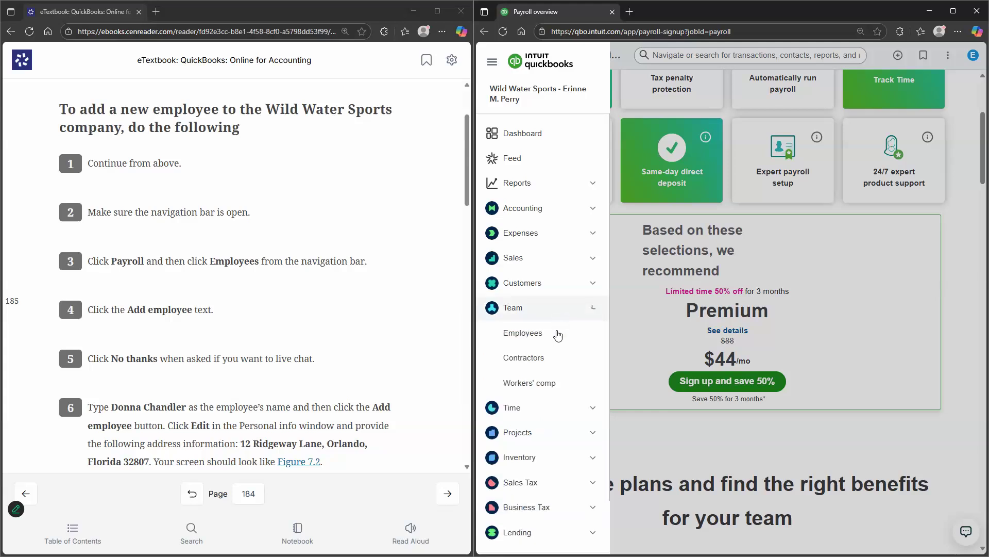
click(554, 342)
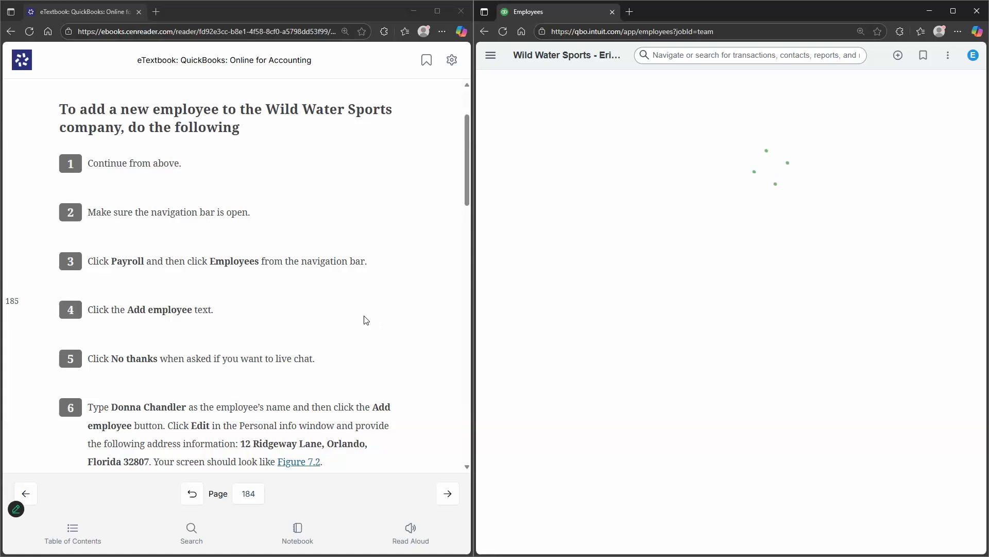
Step: Start adding a new employee and advance the textbook to step 6 of the employee instructions
scroll(153, 241, down, 1)
scroll(153, 226, down, 1)
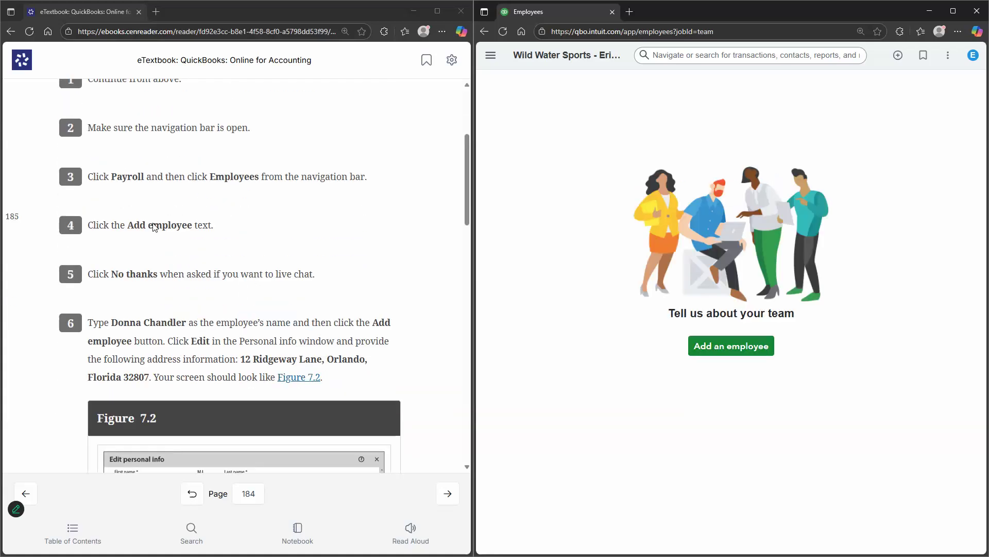
click(717, 350)
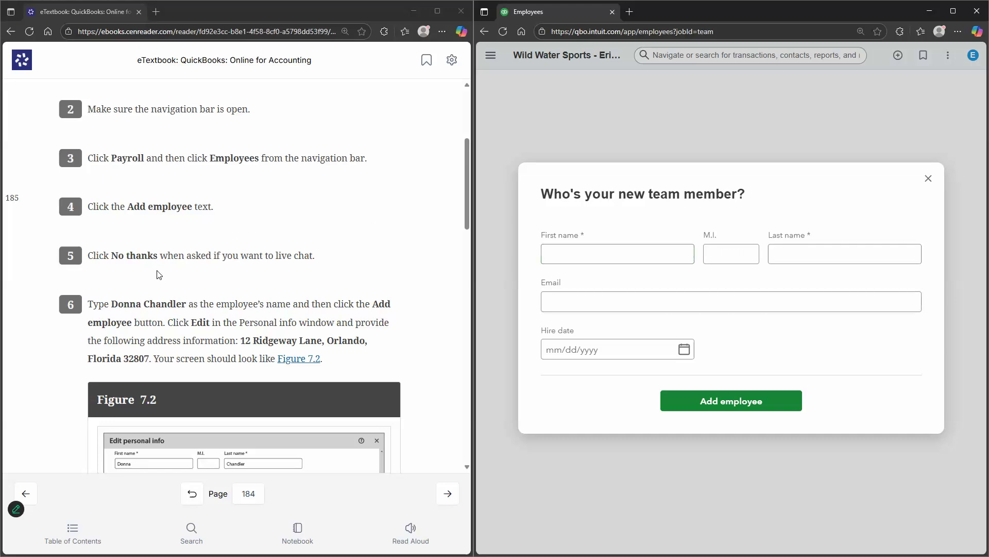
scroll(193, 235, down, 2)
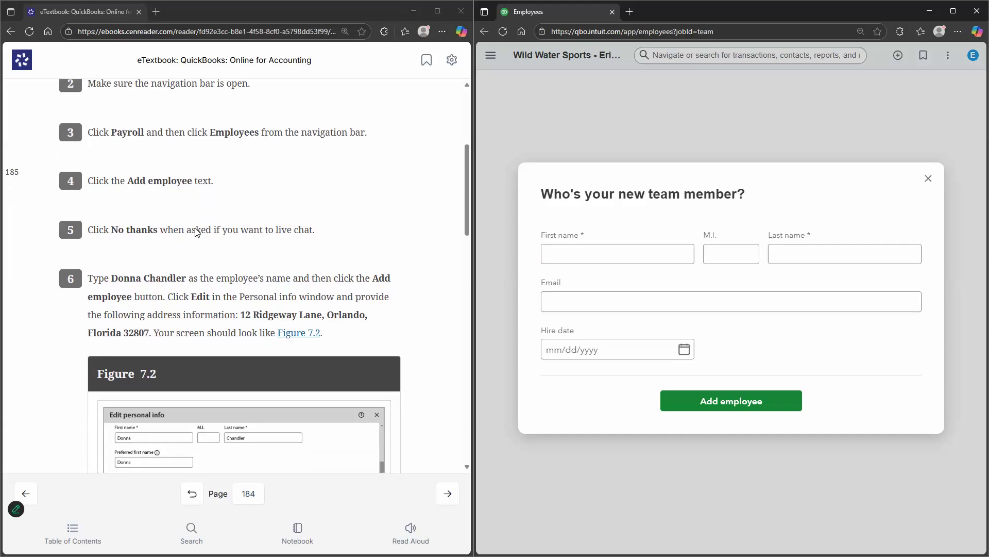
scroll(355, 237, down, 1)
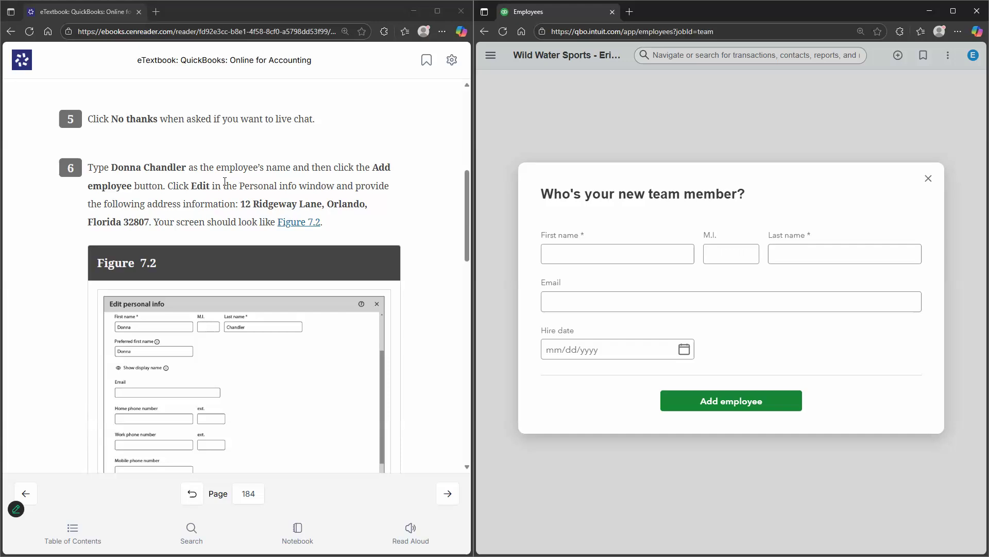
scroll(225, 181, down, 1)
Step: Enter the employee's first and last name given in textbook step 6, leaving the middle initial blank
click(610, 247)
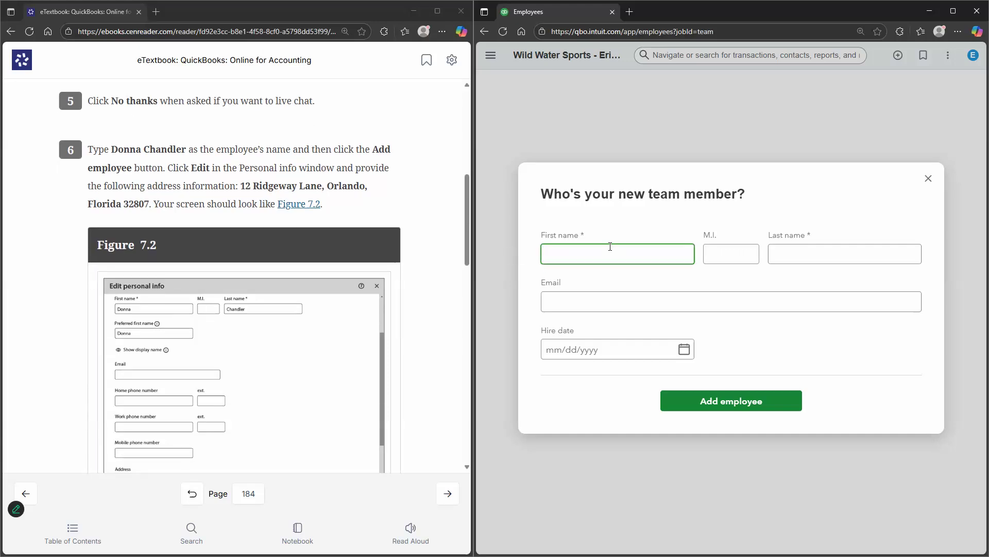
text(Donna)
key(Tab)
key(Tab)
text(Chand)
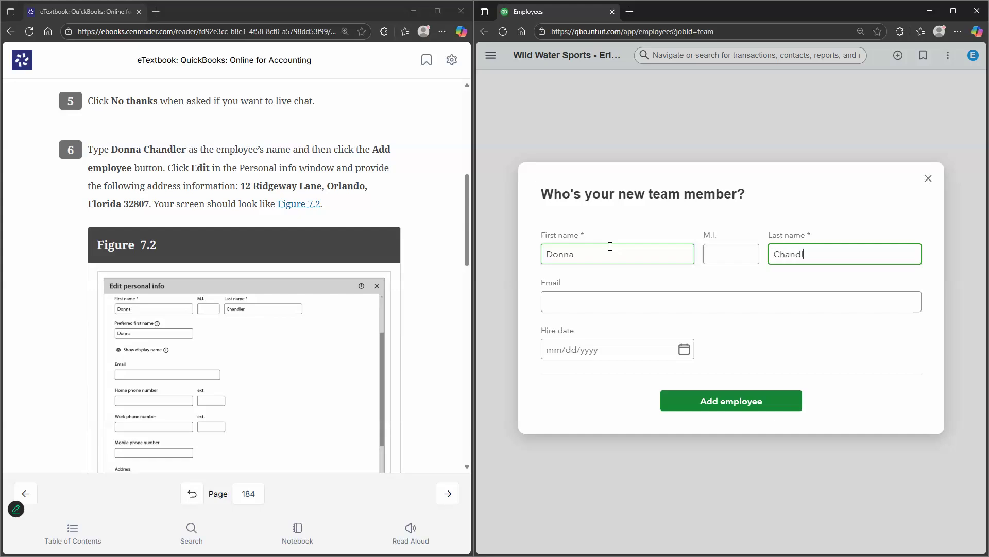
text(ler)
key(Tab)
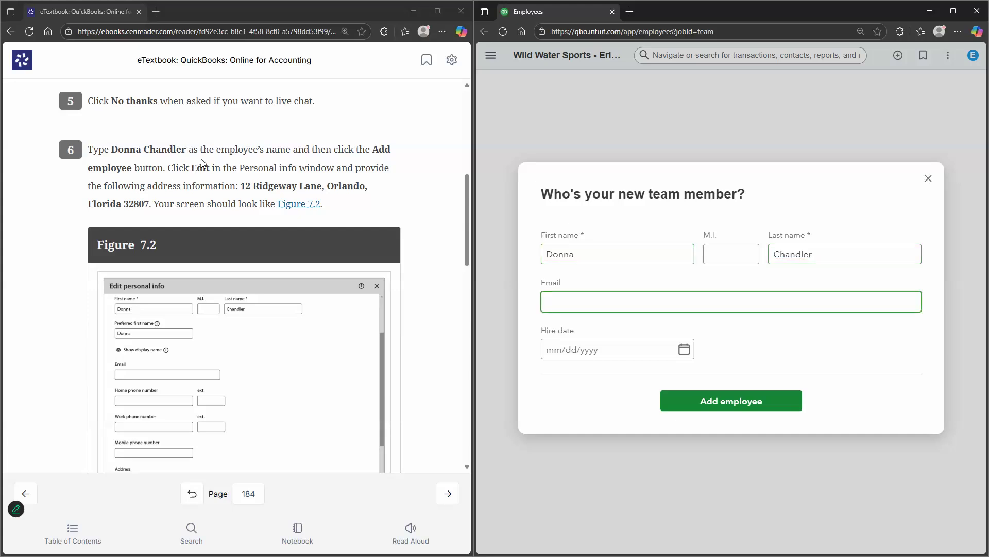
Step: Review textbook Figure 7.2 and the instructions around it for the personal details the new employee needs
scroll(205, 212, down, 1)
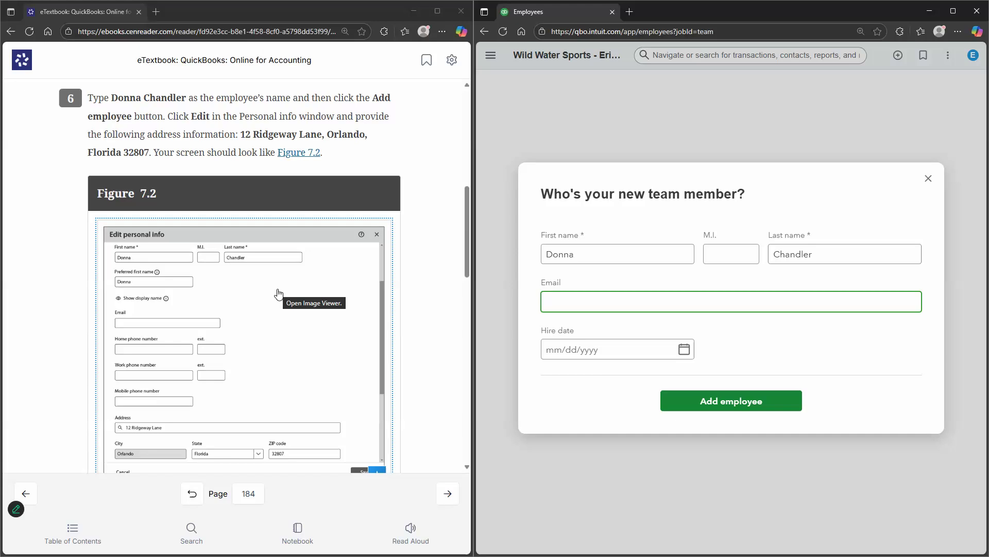
scroll(279, 295, down, 1)
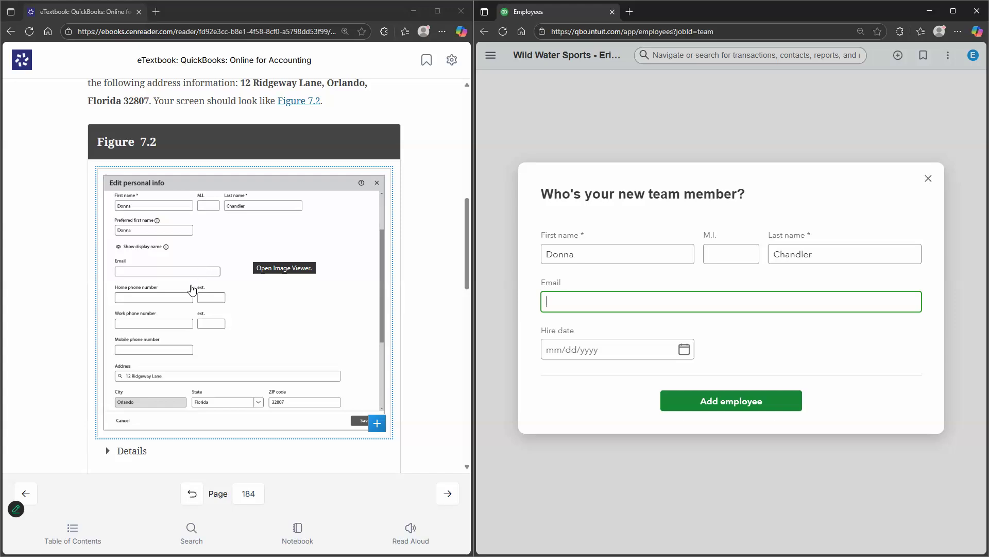
scroll(187, 281, down, 1)
scroll(186, 281, down, 3)
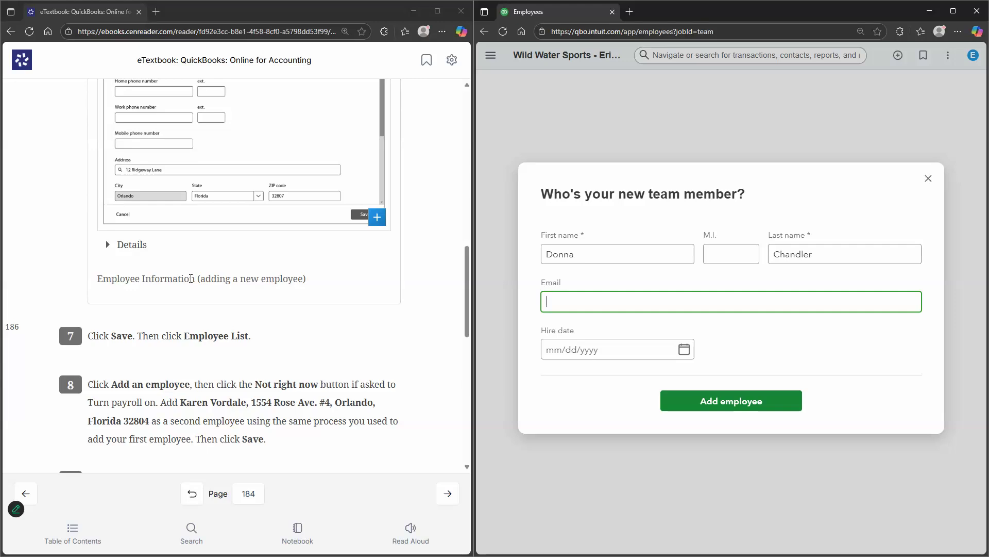
scroll(188, 278, up, 1)
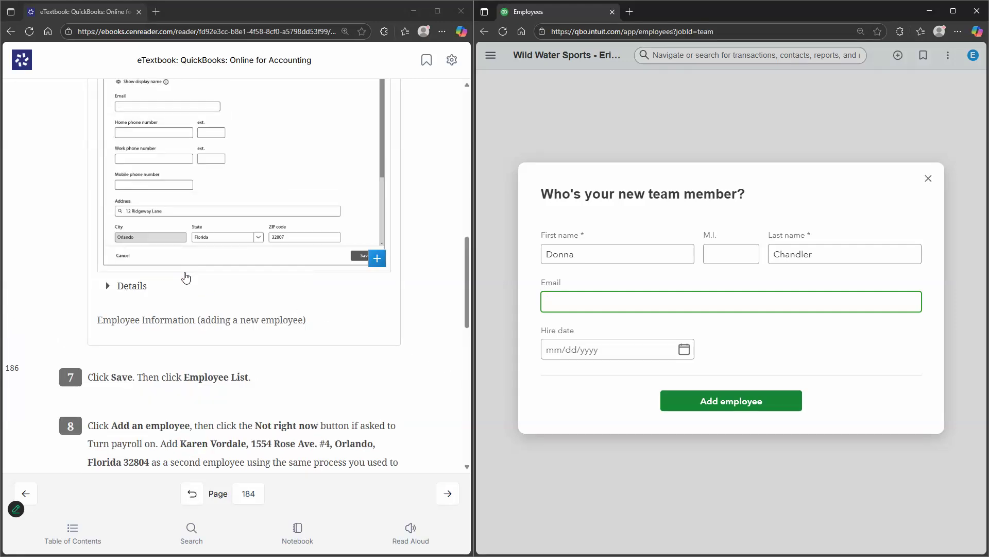
scroll(187, 278, up, 3)
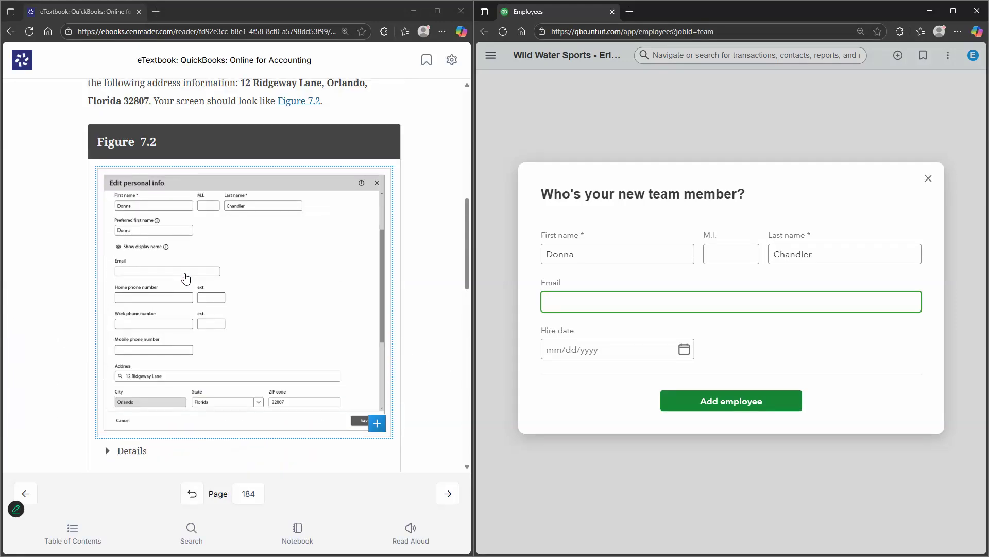
scroll(186, 278, up, 2)
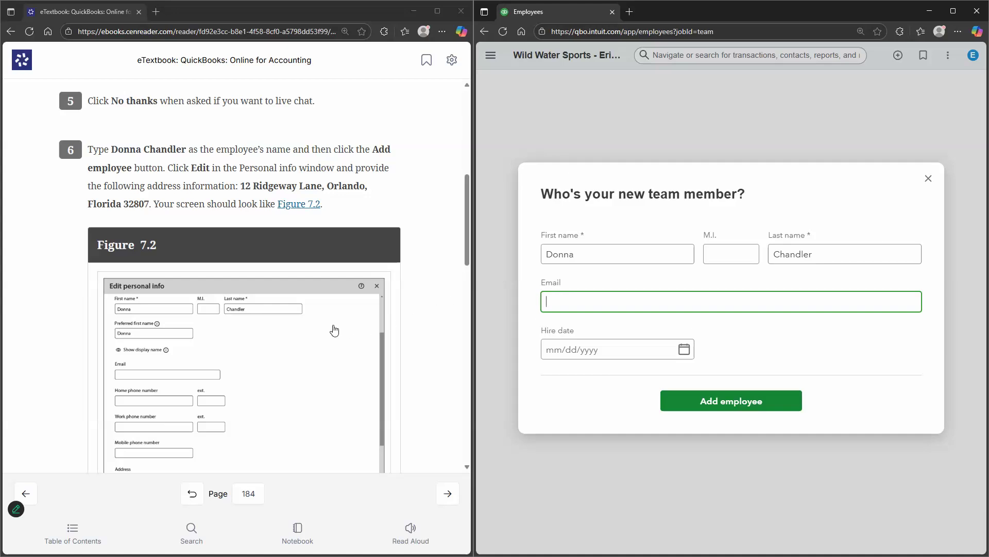
scroll(335, 329, down, 1)
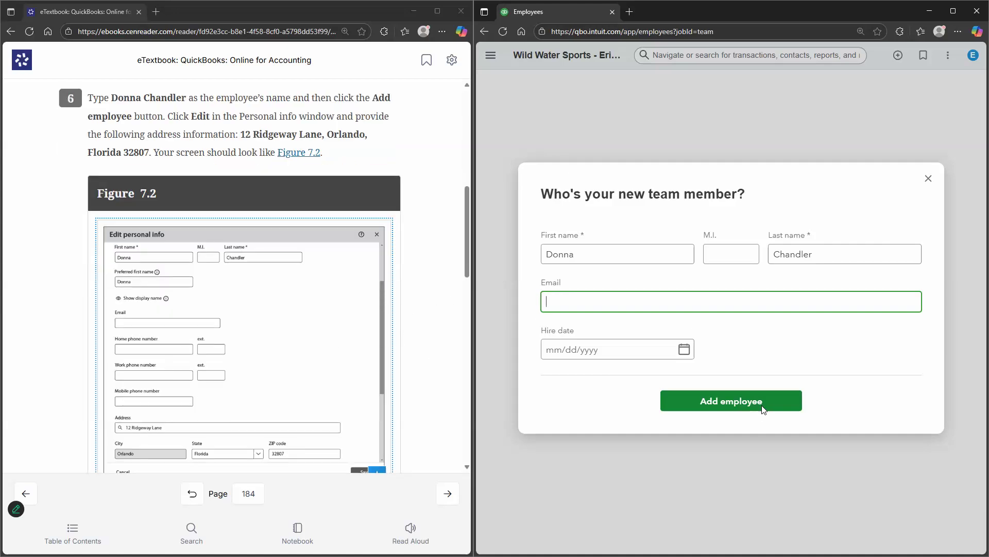
Step: Add the named employee and open the profile's personal info for editing at the address fields
click(760, 411)
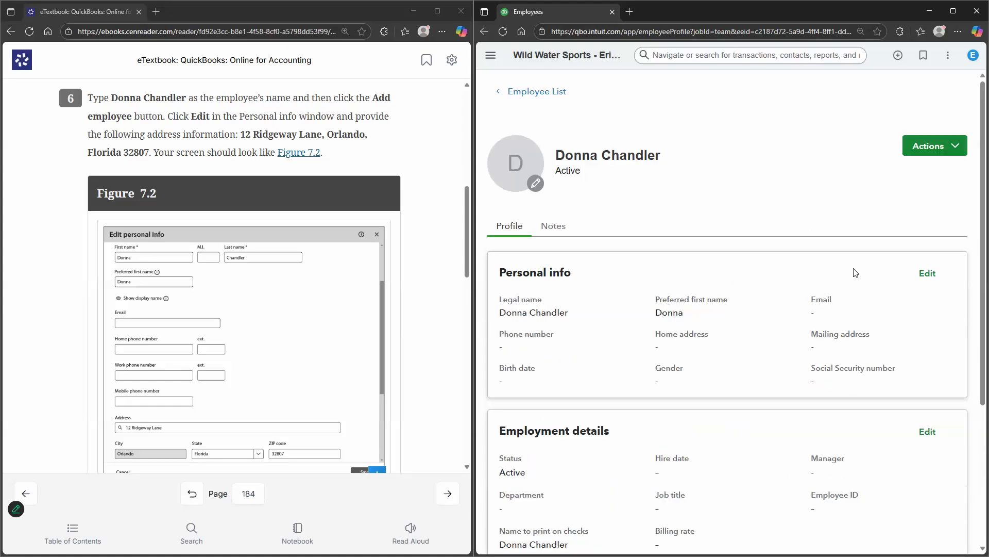
click(927, 274)
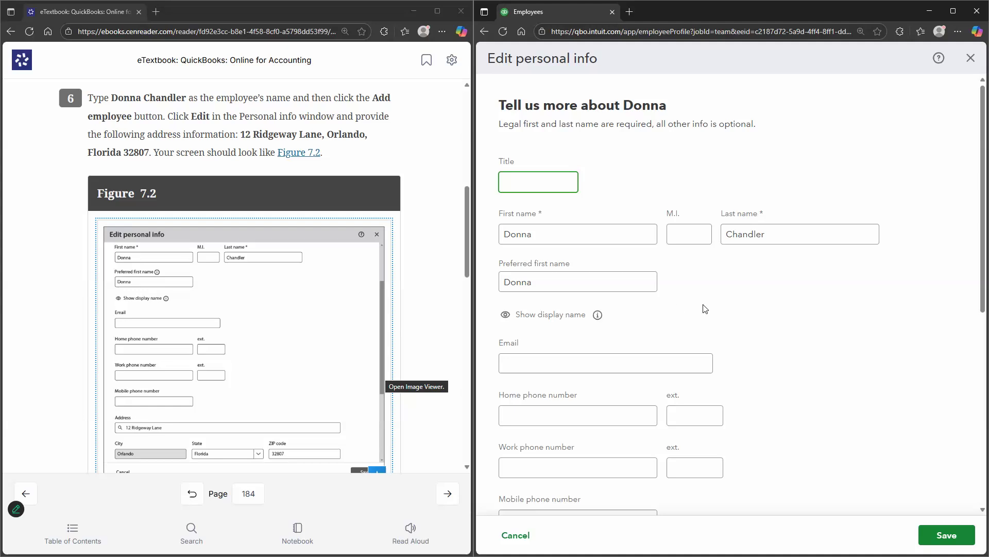
scroll(614, 304, down, 5)
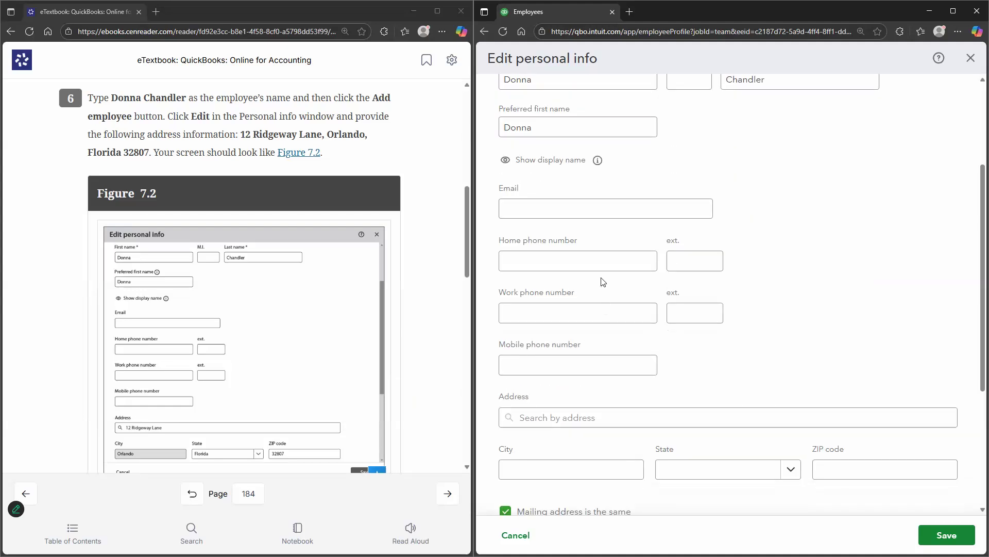
Step: Search for the employee's home address using the street and city from textbook step 6
click(602, 272)
text(12)
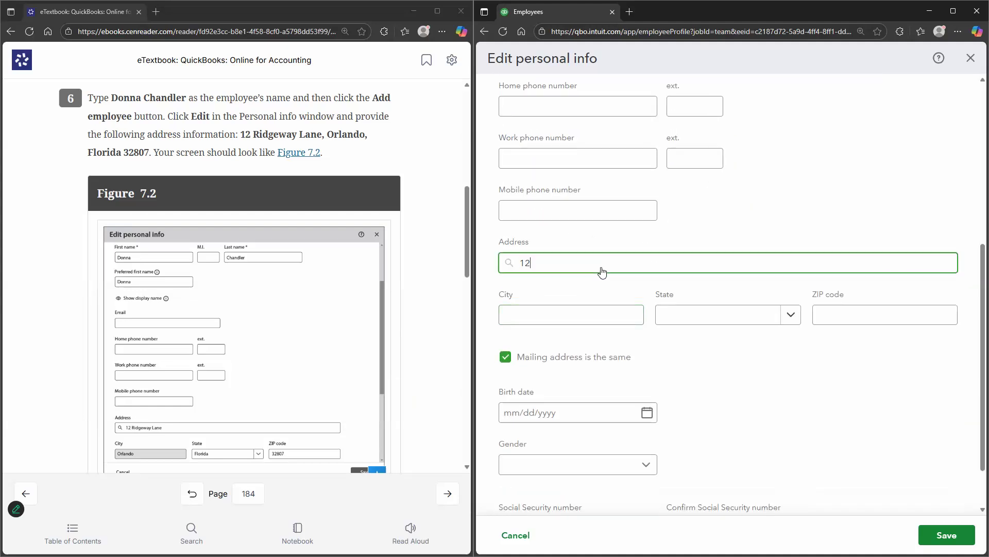
text( rid)
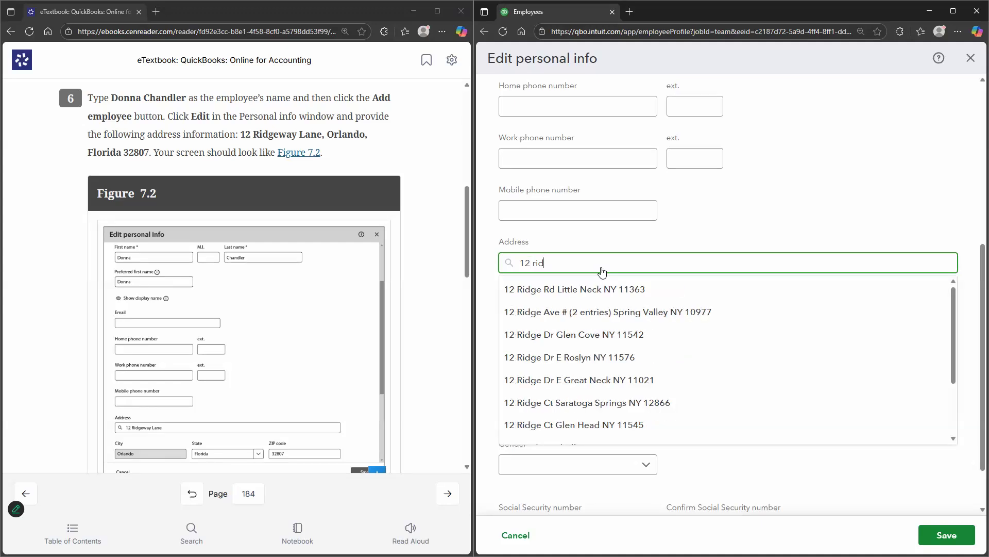
text(gewat land)
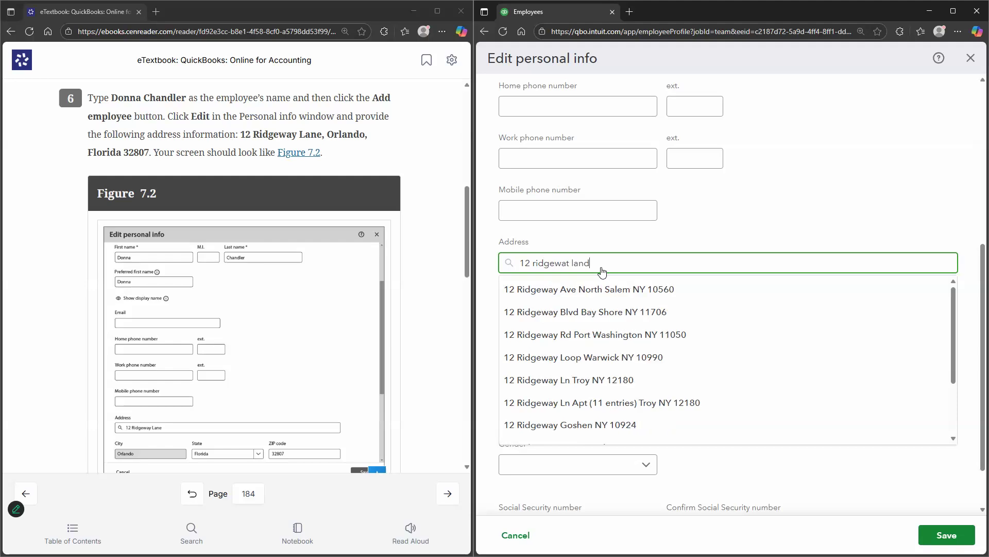
key(BackSpace)
key(BackSpace)
text(e)
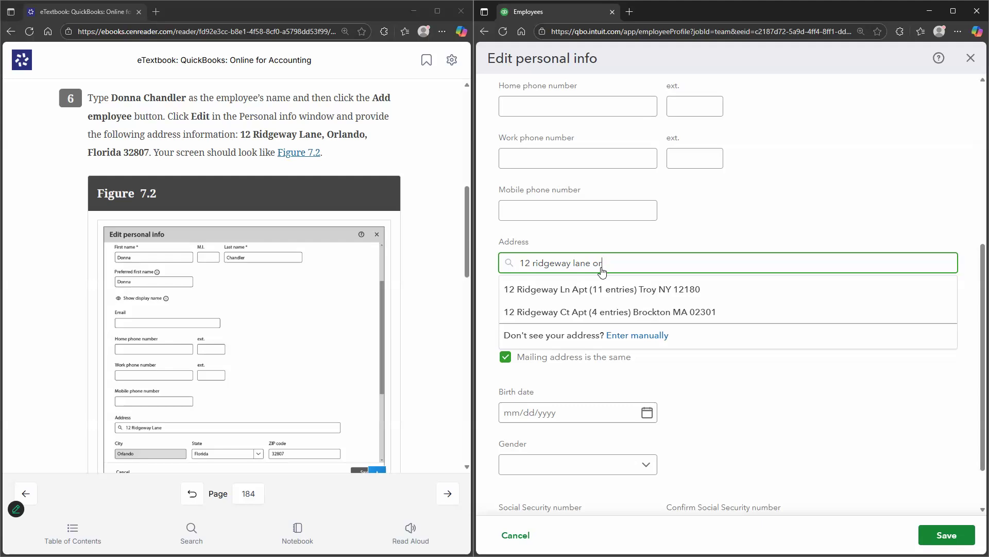
text(orlando)
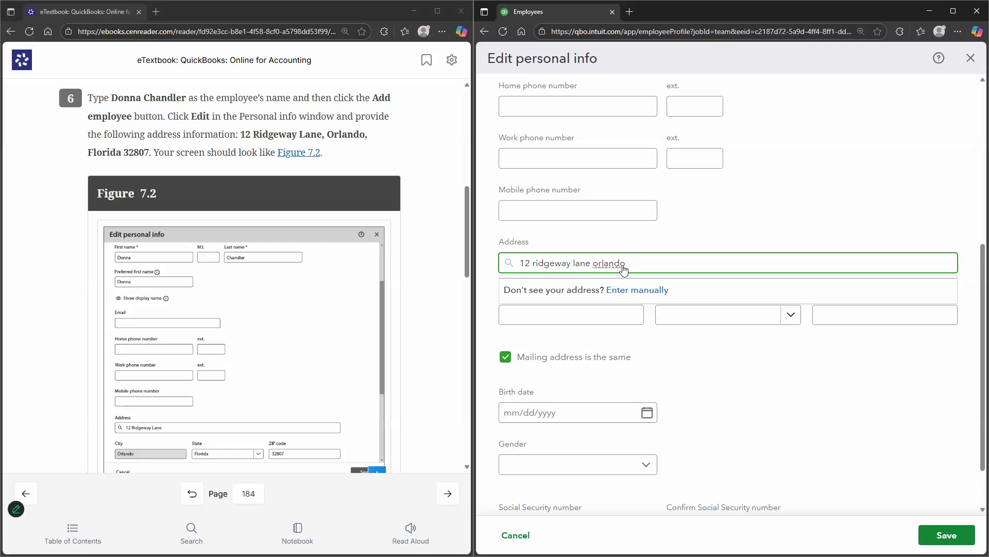
Step: Switch to manual address entry and remove the city from the employee's street address line
click(623, 289)
click(613, 265)
key(BackSpace)
key(BackSpace)
key(BackSpace)
key(BackSpace)
key(BackSpace)
key(BackSpace)
key(BackSpace)
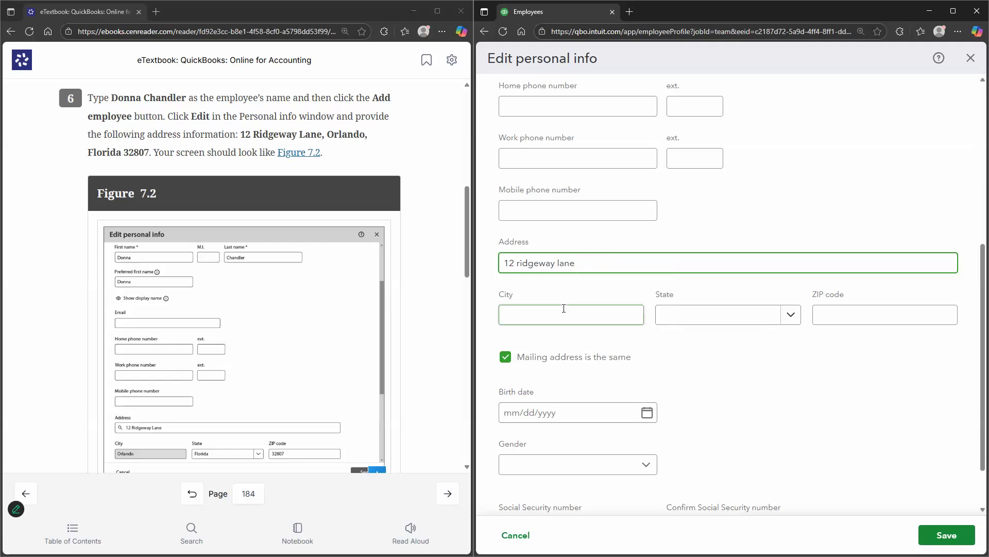
Step: Fill in the city, state and ZIP code of the employee's home address from textbook step 6
click(568, 304)
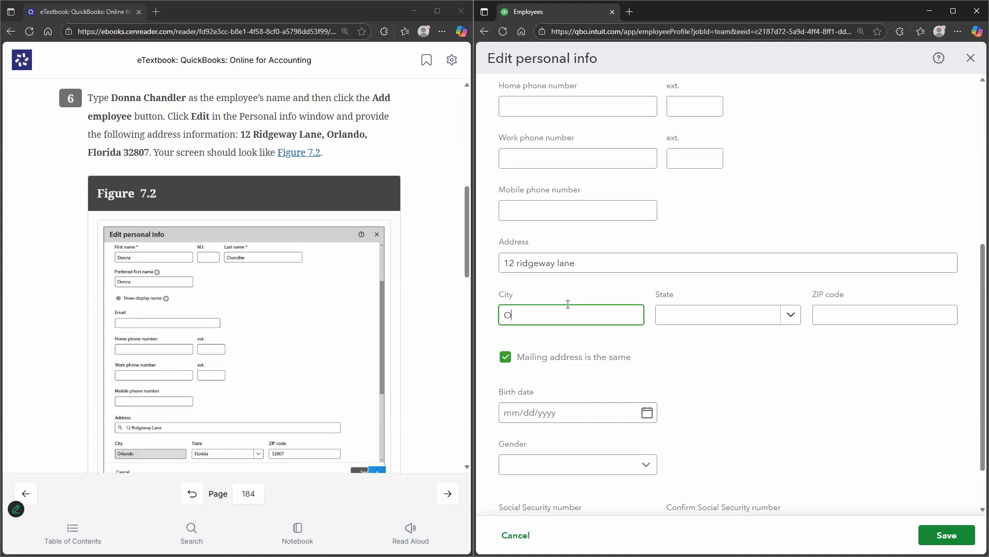
text(Orlando)
key(Tab)
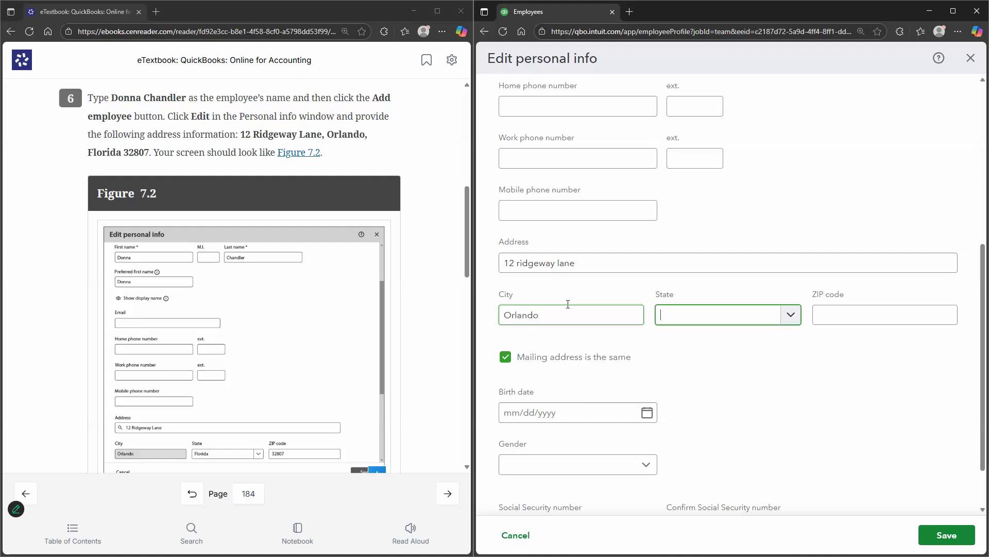
text(F)
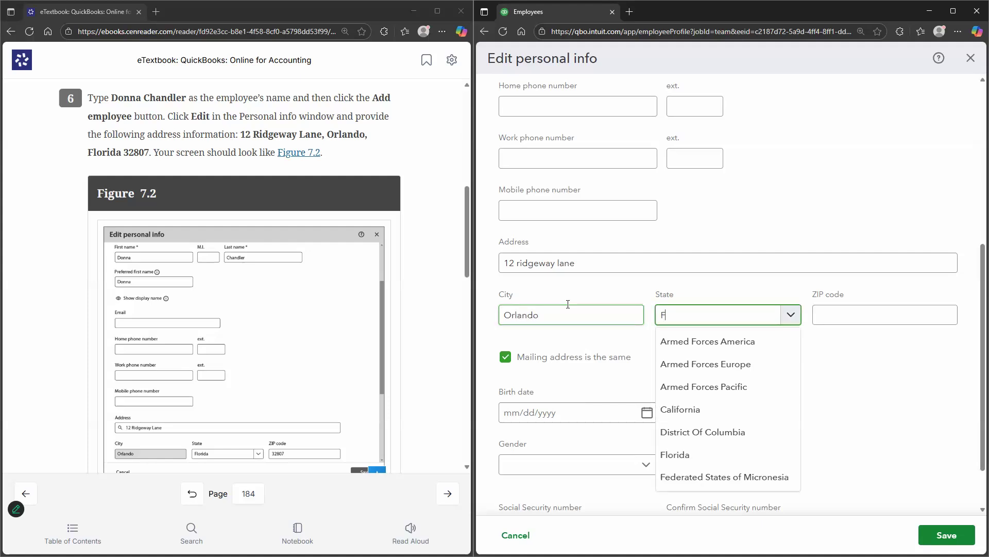
text(L)
scroll(868, 358, up, 1)
key(Return)
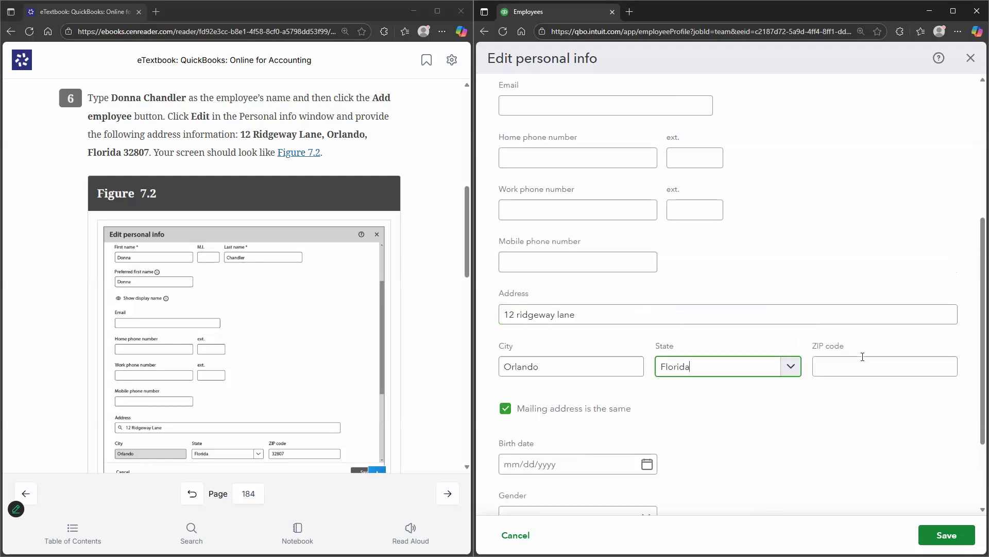
click(863, 356)
text(32807)
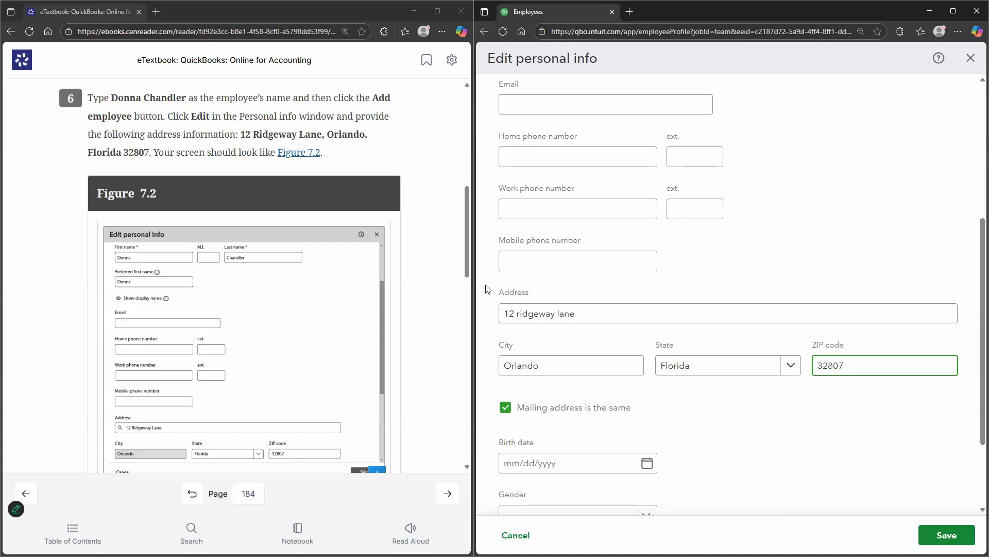
Step: Save the employee's personal info with the address as entered, and advance the textbook to steps 7 to 9
scroll(487, 290, down, 2)
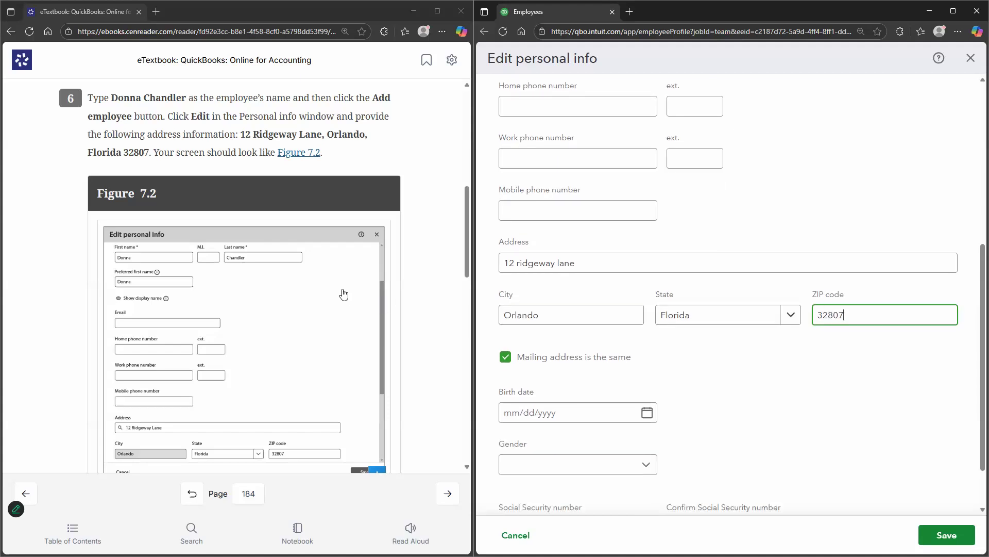
scroll(342, 294, down, 5)
scroll(304, 214, down, 1)
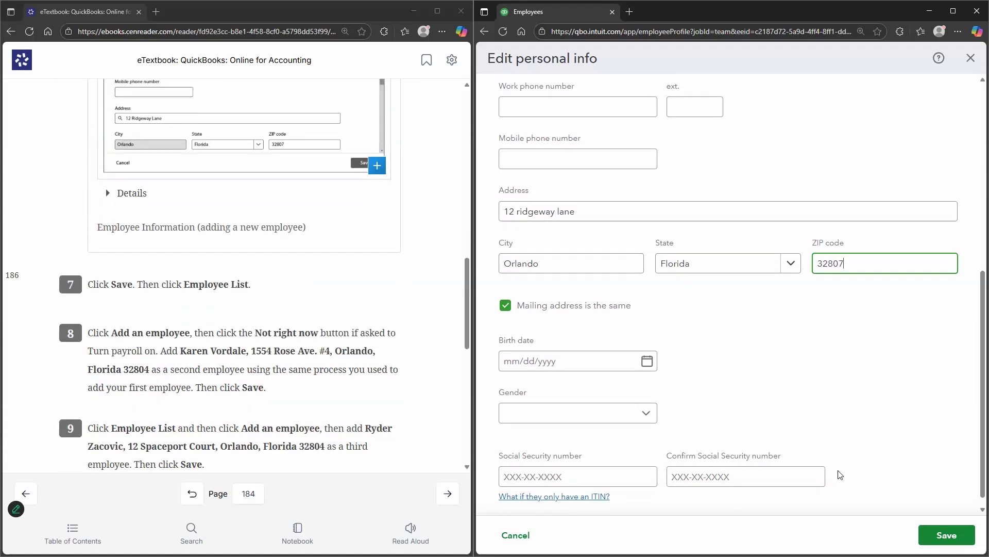
click(945, 535)
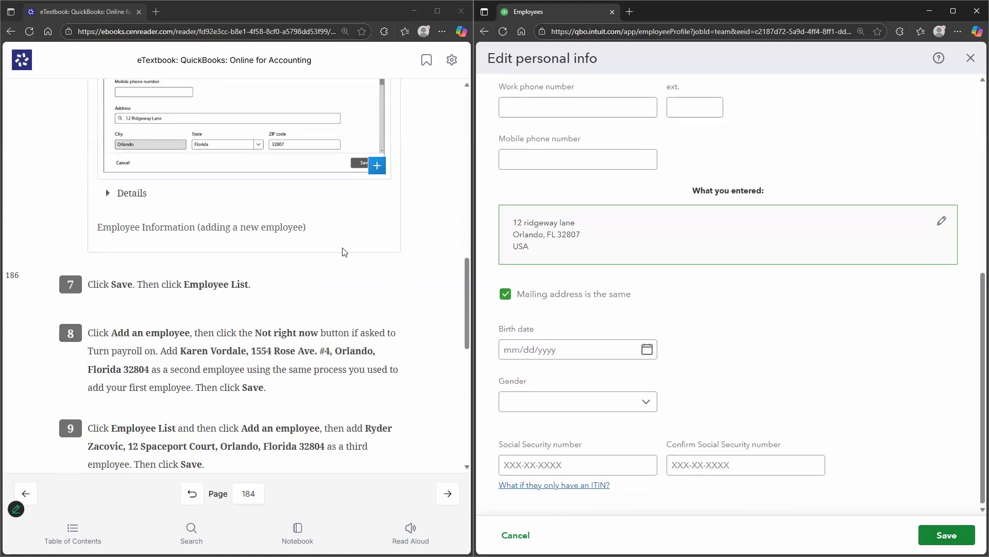
scroll(729, 378, up, 3)
scroll(866, 481, down, 4)
click(949, 536)
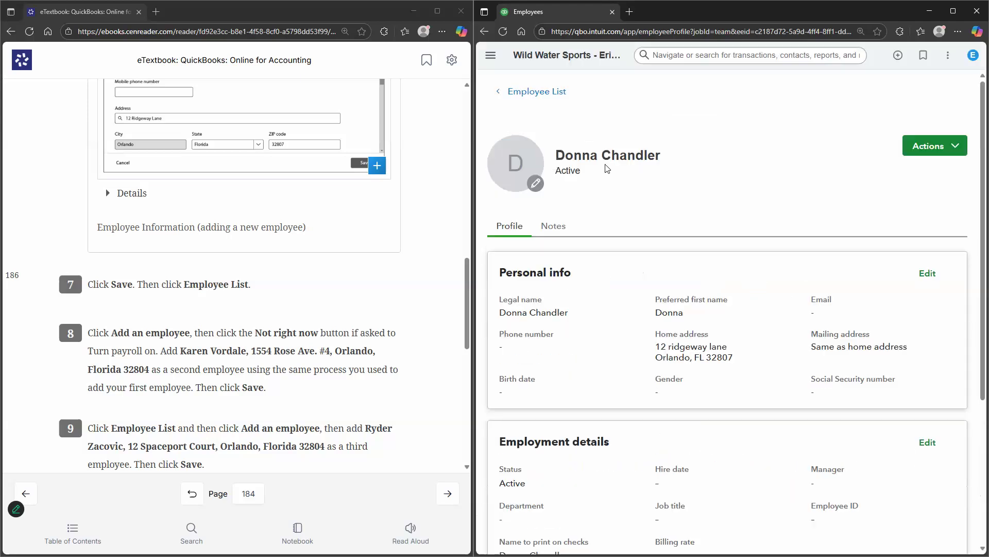
Step: Return to the employee list and enter the second employee's first and last name from textbook step 8 in a new employee form
click(531, 92)
scroll(407, 232, down, 1)
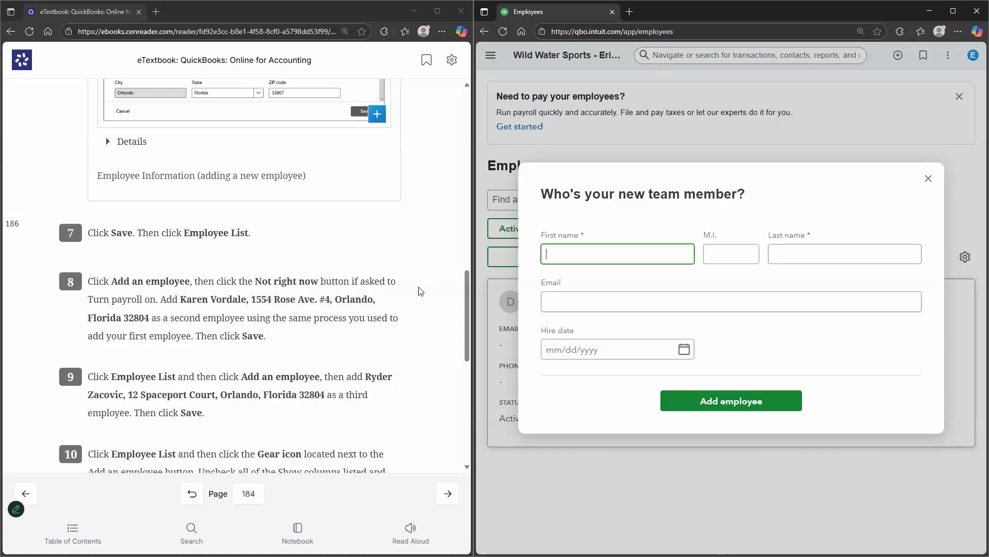
text(REN)
key(BackSpace)
key(Tab)
key(Tab)
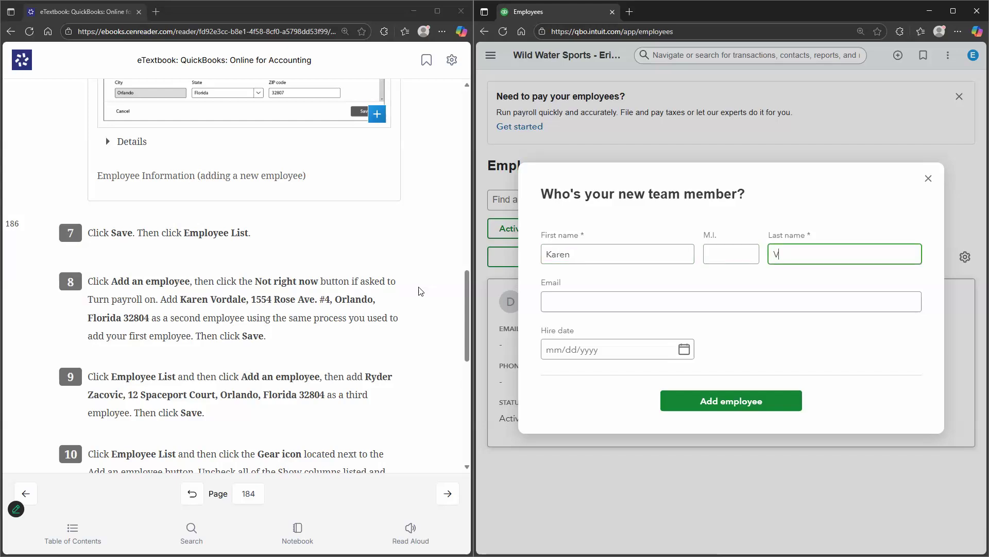
key(Tab)
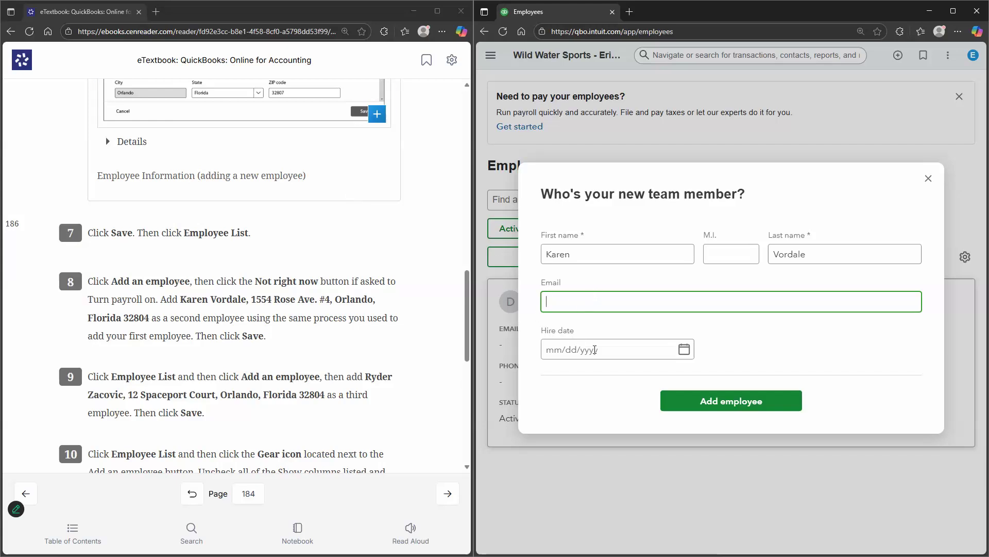
Step: Create the second employee's record, dismissing the feedback survey, and open the employee's personal info for editing
click(769, 411)
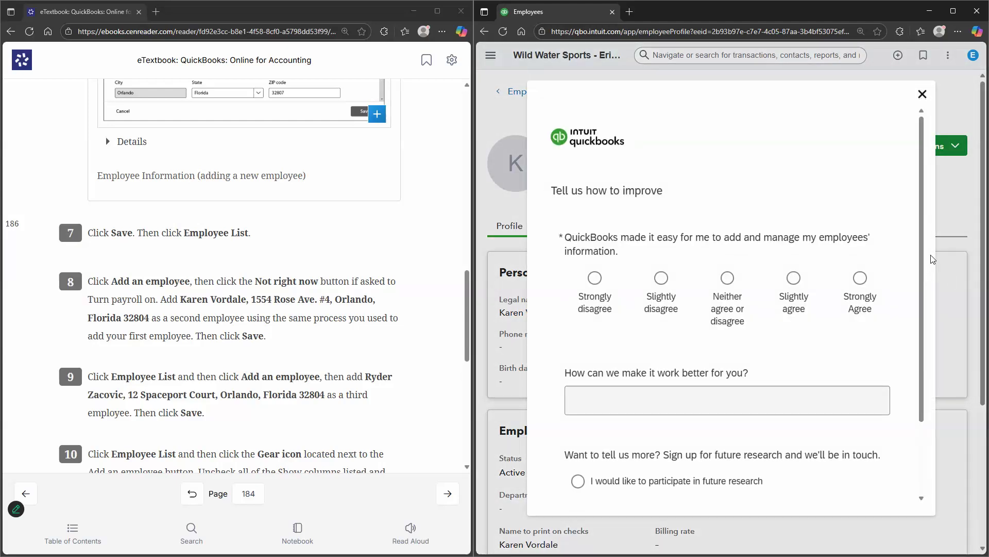
click(924, 270)
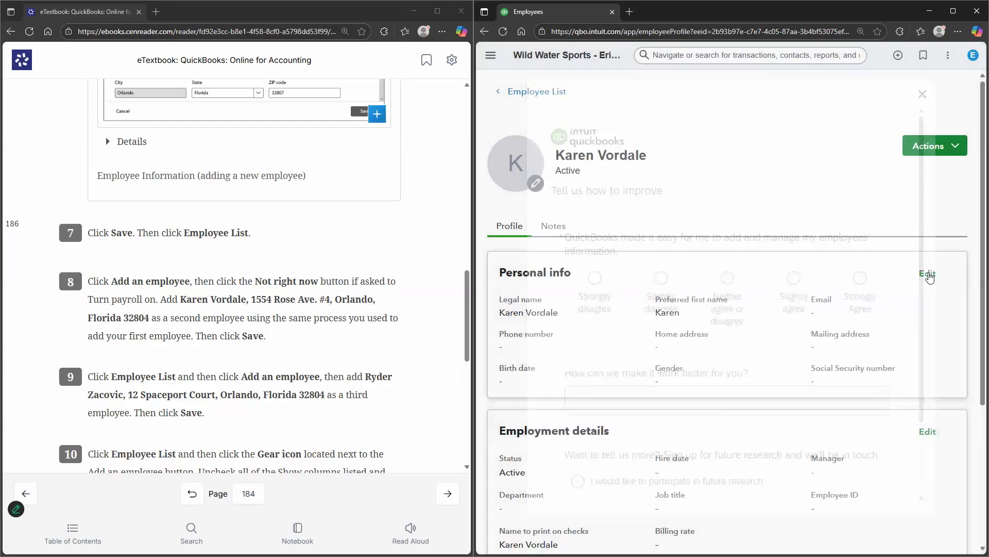
click(926, 272)
Step: Enter the second employee's street address, including the unit number, from textbook step 8
scroll(542, 319, down, 3)
scroll(546, 369, down, 1)
click(547, 357)
text(155)
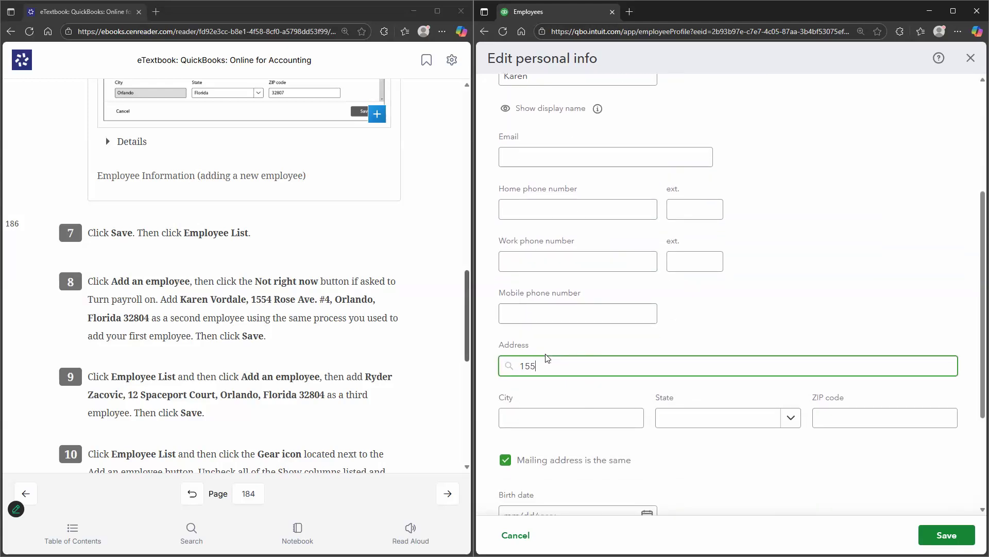
text(4 R)
key(Tab)
text(os)
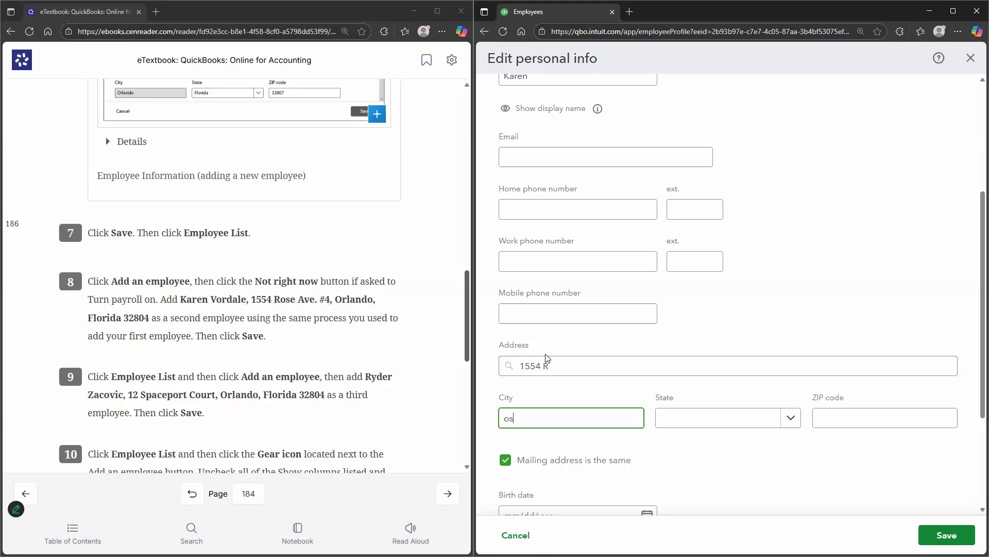
key(BackSpace)
key(BackSpace)
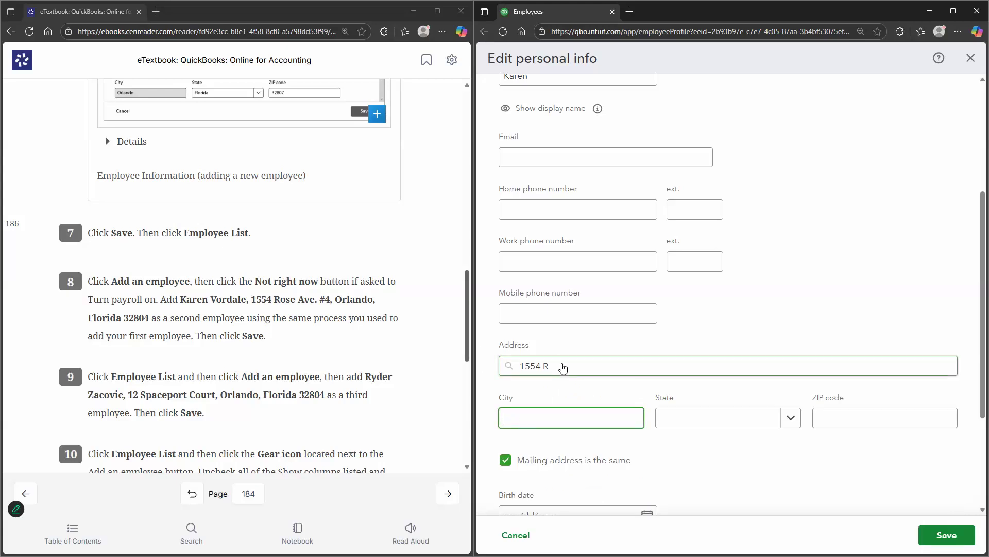
click(563, 367)
text(ose)
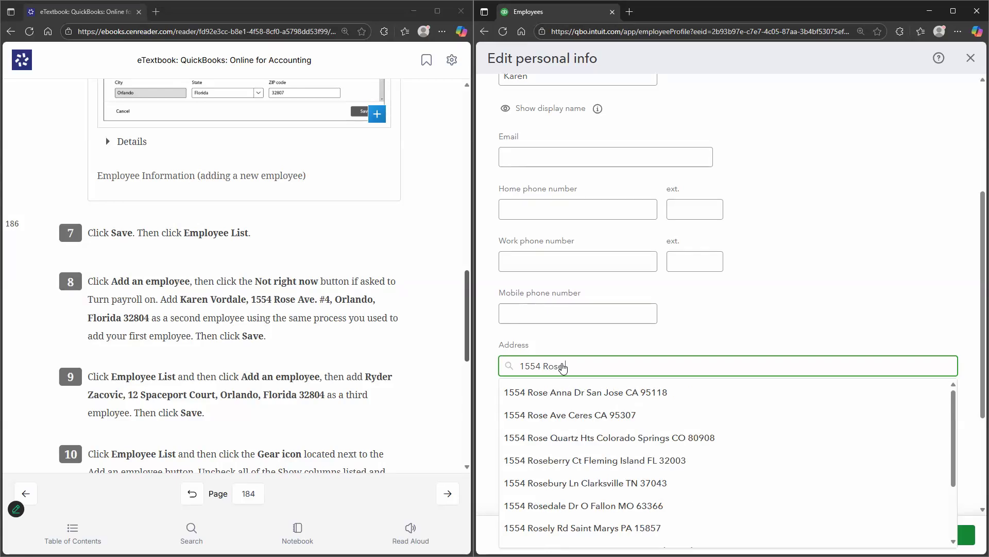
text( A)
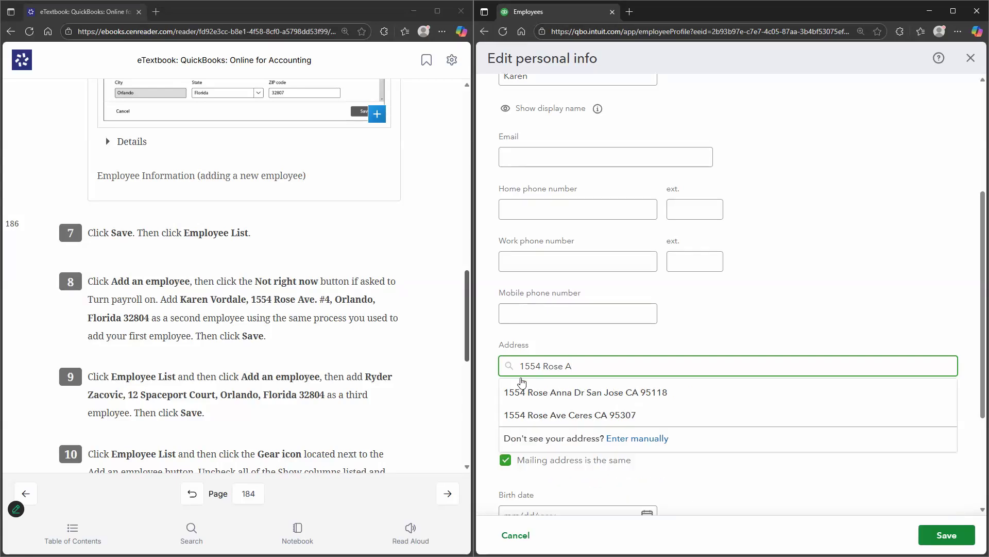
text(ve)
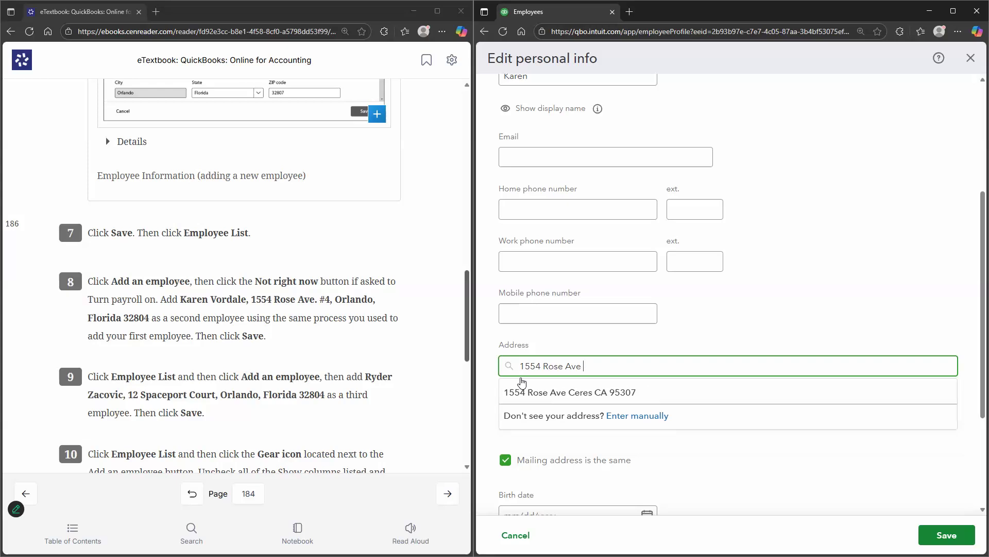
text( #4)
key(Tab)
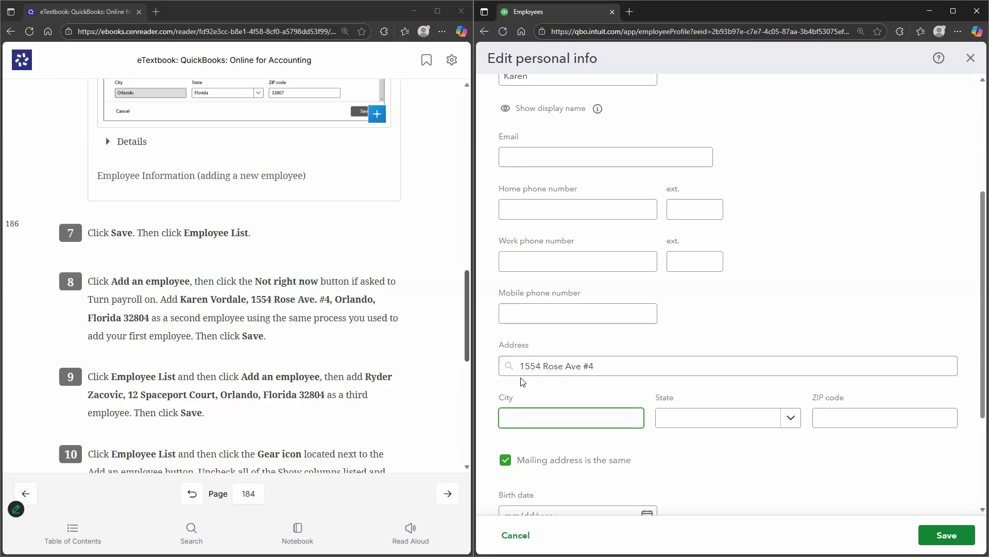
Step: Fill in the city, state and ZIP code of the second employee's home address from textbook step 8
text(Orlando)
key(Tab)
text(Flo)
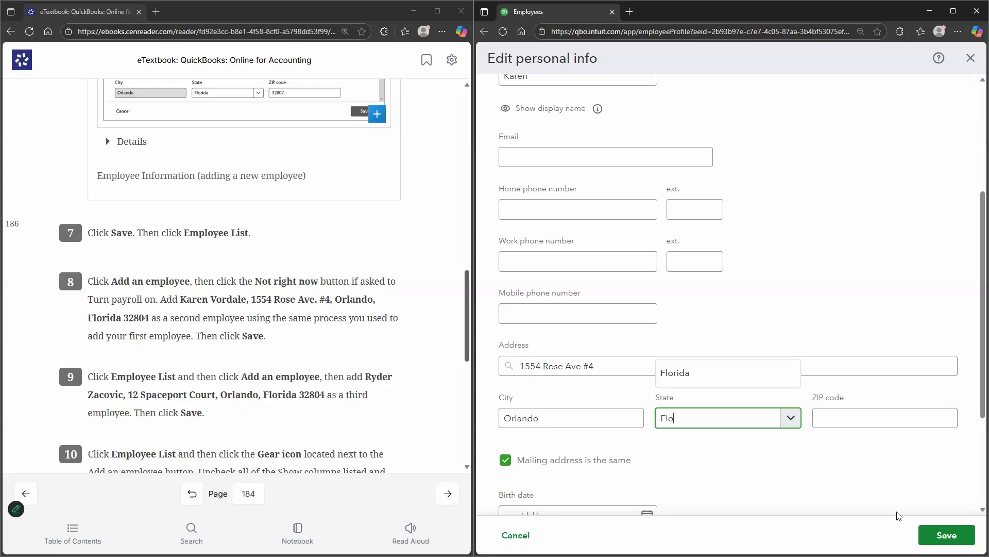
key(Down)
key(Tab)
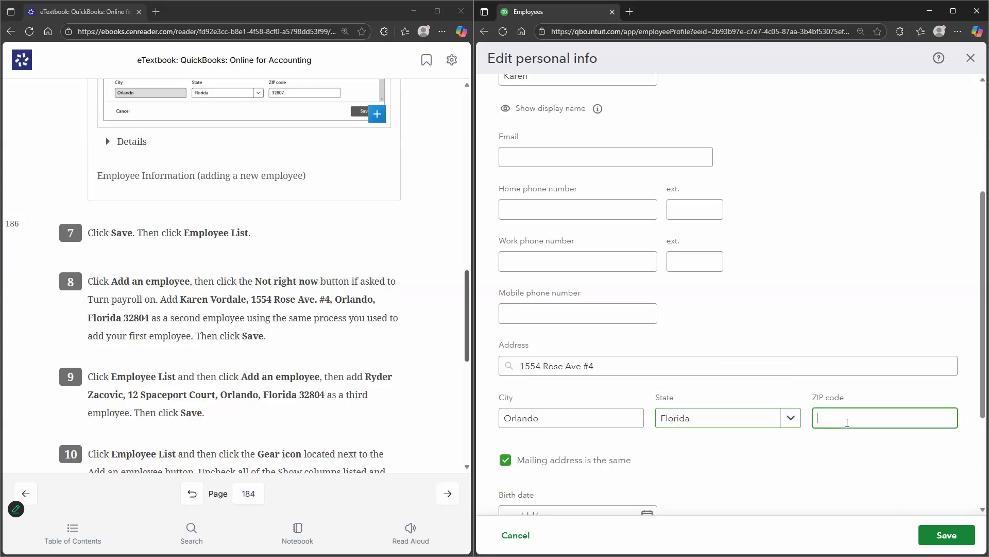
text(32804)
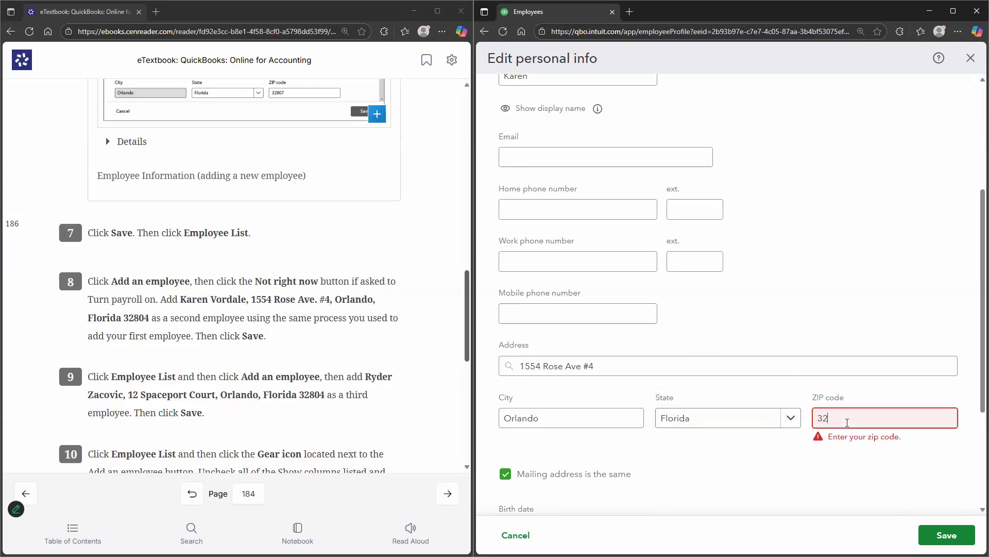
Step: Save the second employee's personal info with the address as entered, and return to the employee list
scroll(685, 322, down, 2)
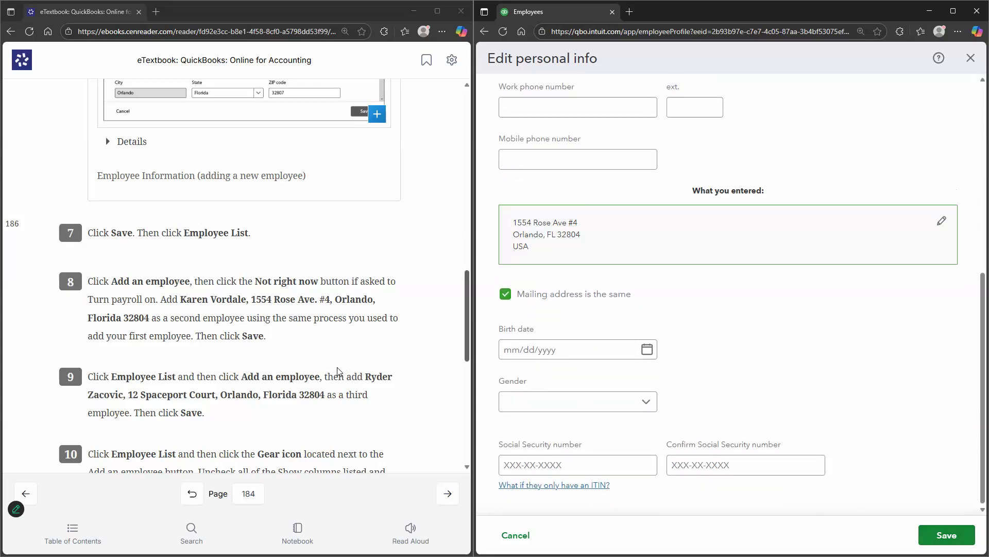
scroll(340, 371, down, 2)
click(947, 534)
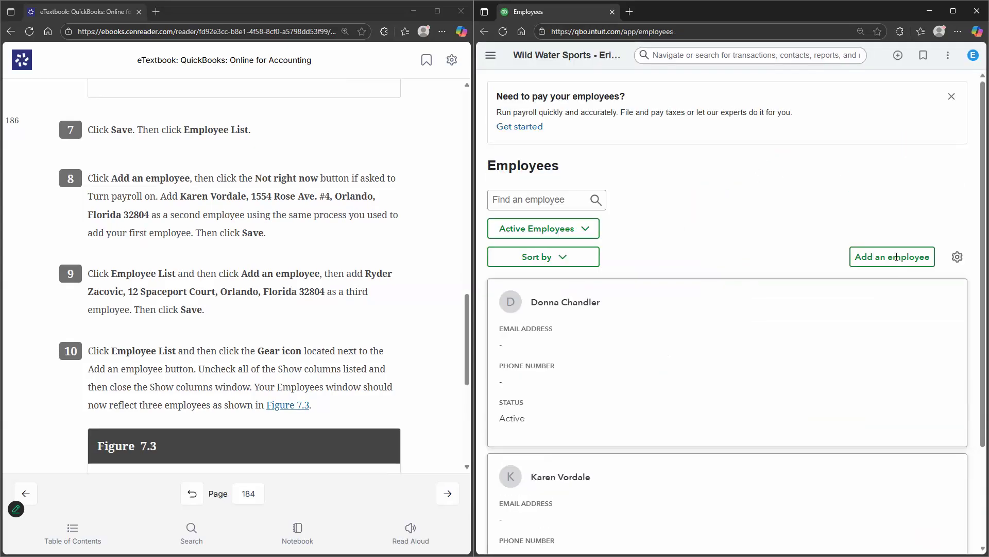
Step: Add a third employee using the first and last name from textbook step 9
click(903, 256)
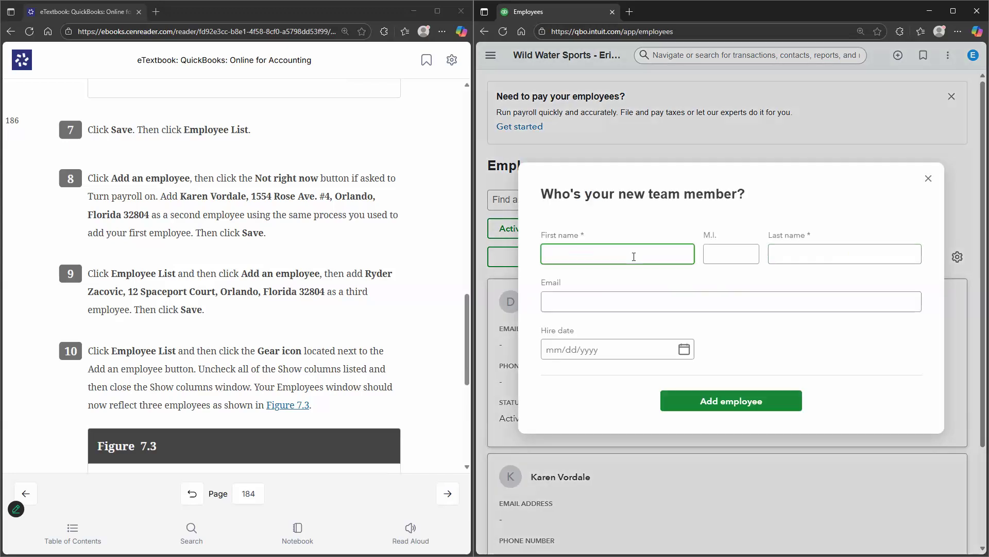
text(Ryder)
key(Tab)
key(Tab)
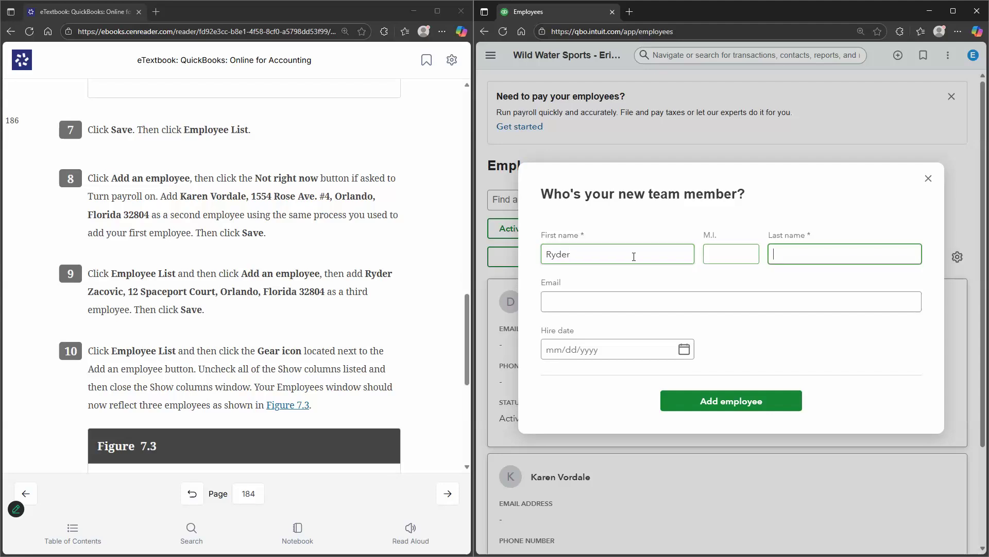
text(Zacovic)
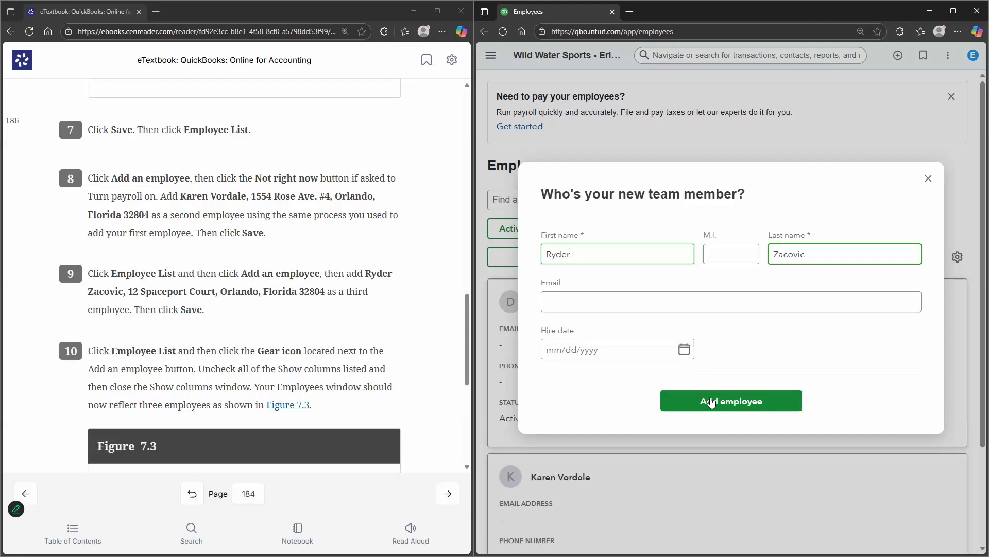
click(720, 405)
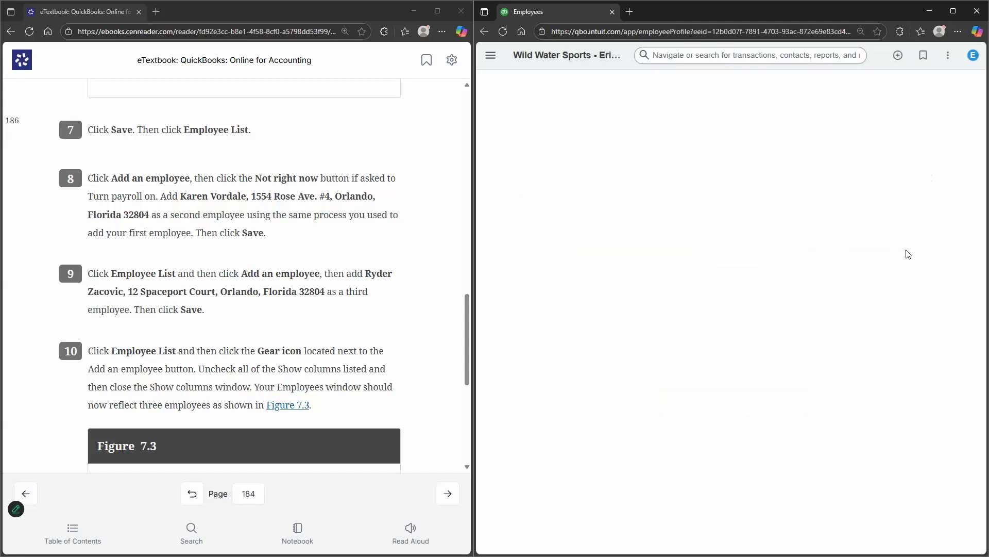
Step: Enter the third employee's street address from textbook step 9 in the employee's personal info
click(643, 309)
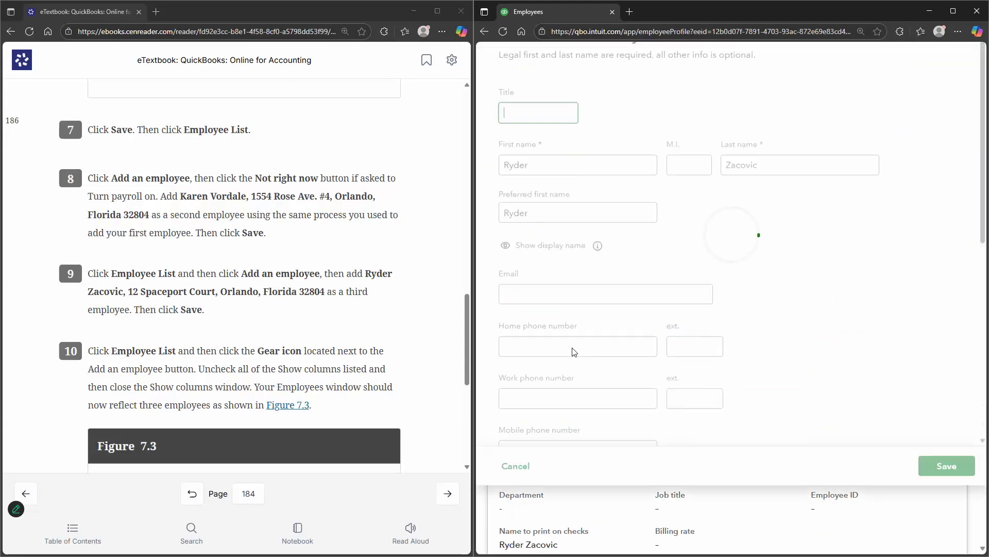
scroll(570, 354, down, 5)
click(576, 314)
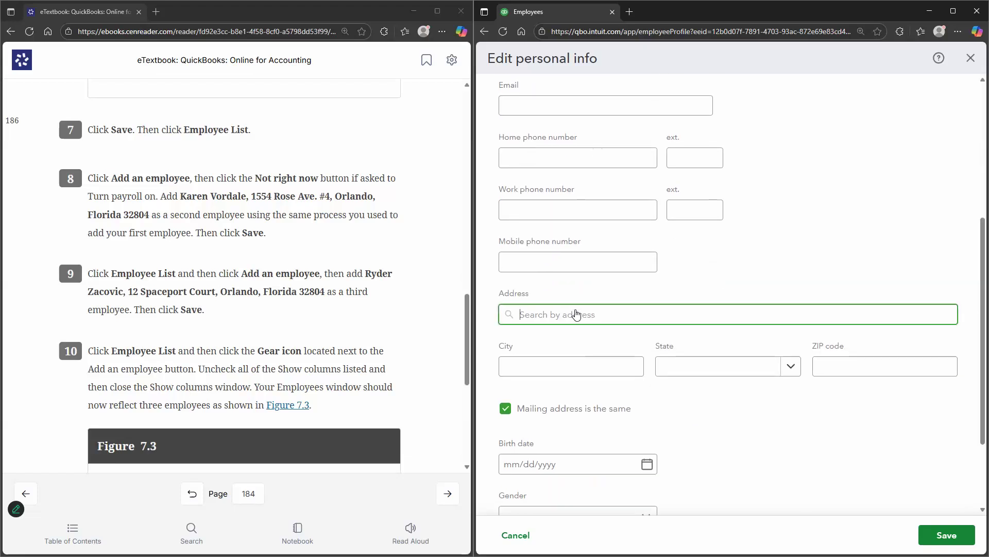
text(12 Sp)
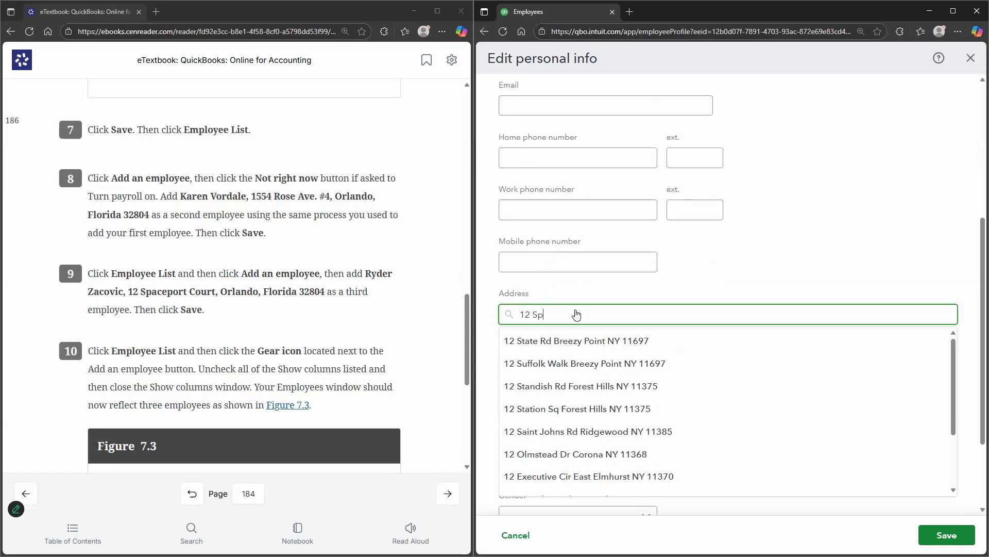
text(acepo)
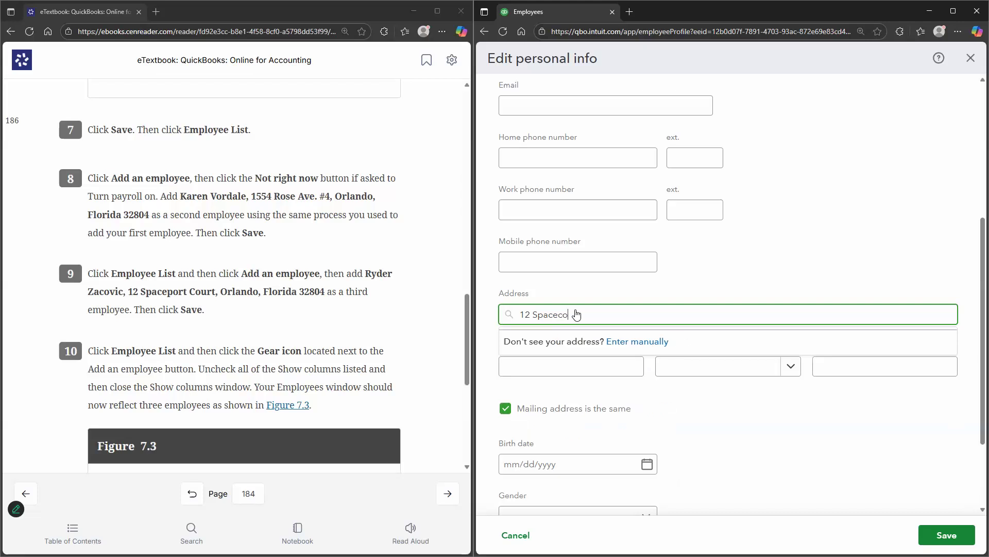
key(BackSpace)
key(BackSpace)
key(BackSpace)
key(BackSpace)
key(BackSpace)
key(BackSpace)
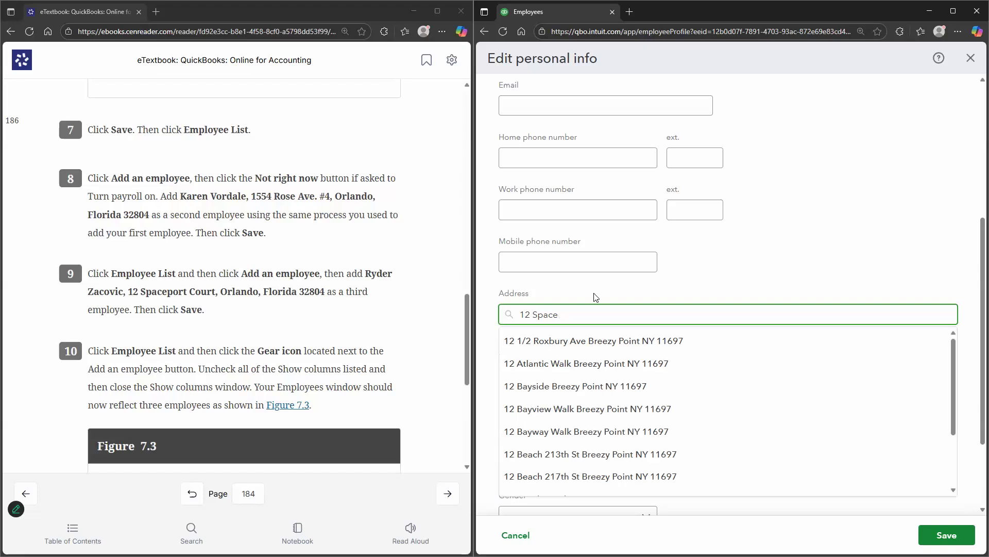
text(port Court)
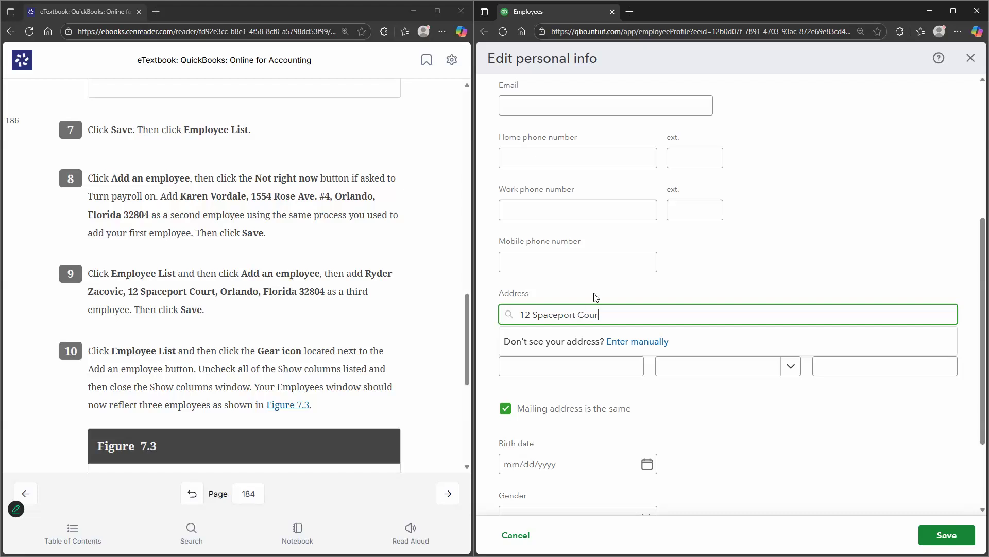
Step: Fill in the city, state and ZIP code of the third employee's home address from textbook step 9
key(Tab)
text(Orlando)
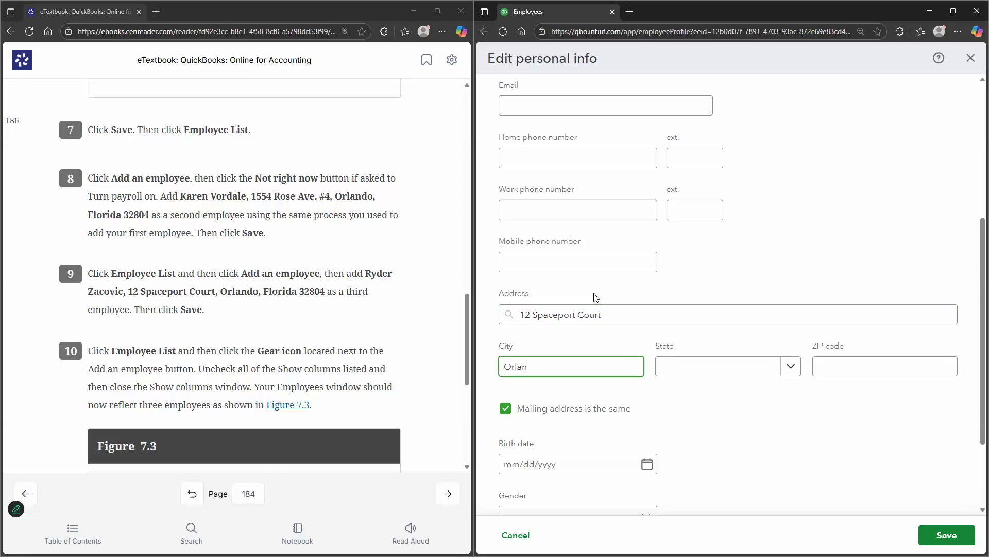
key(Tab)
text(FL)
key(Down)
key(Tab)
text(32804)
Step: Save the third employee's personal info with the address as entered
scroll(728, 362, down, 2)
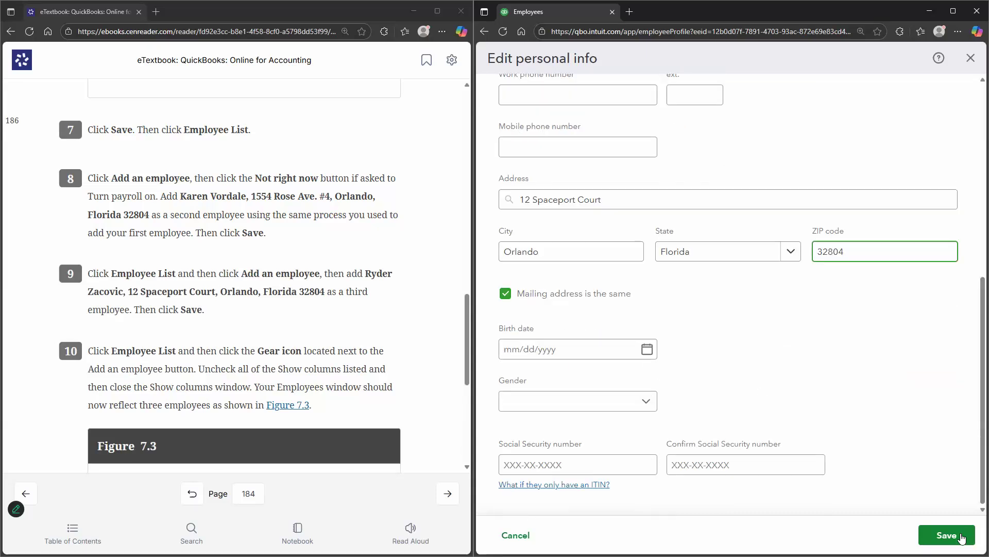
click(961, 538)
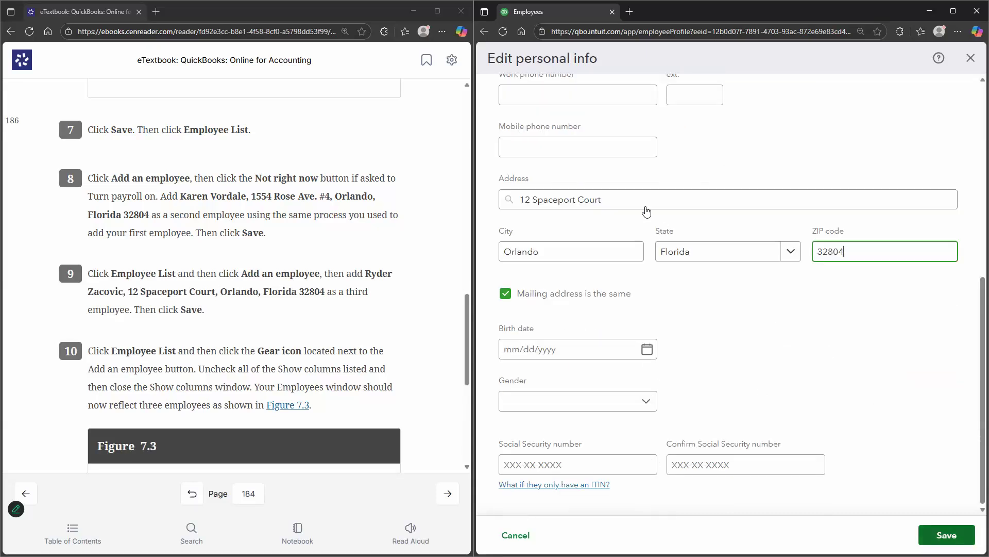
click(942, 536)
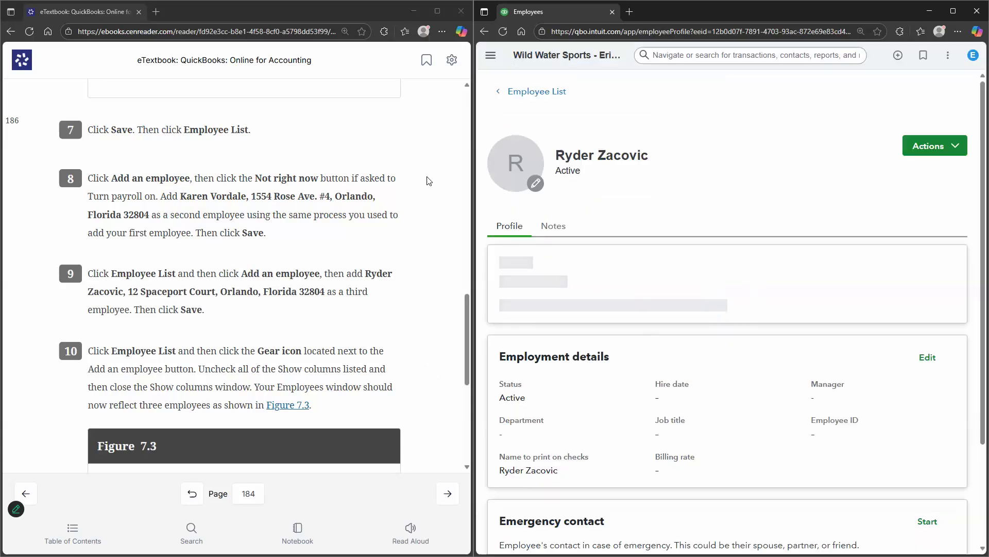
Step: Return to the employee list and compare it with Figure 7.3 in textbook step 10
scroll(144, 197, down, 3)
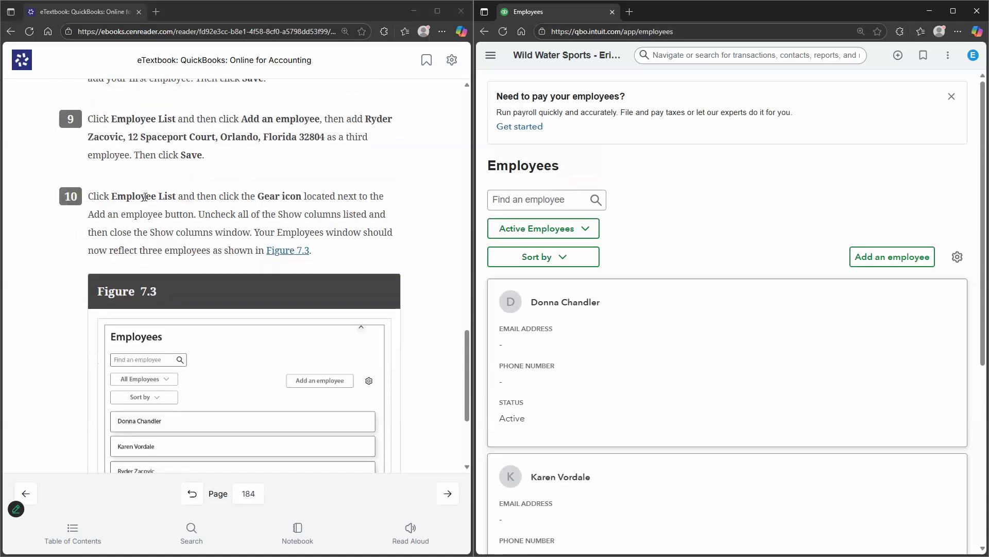
scroll(237, 288, down, 2)
scroll(662, 274, down, 2)
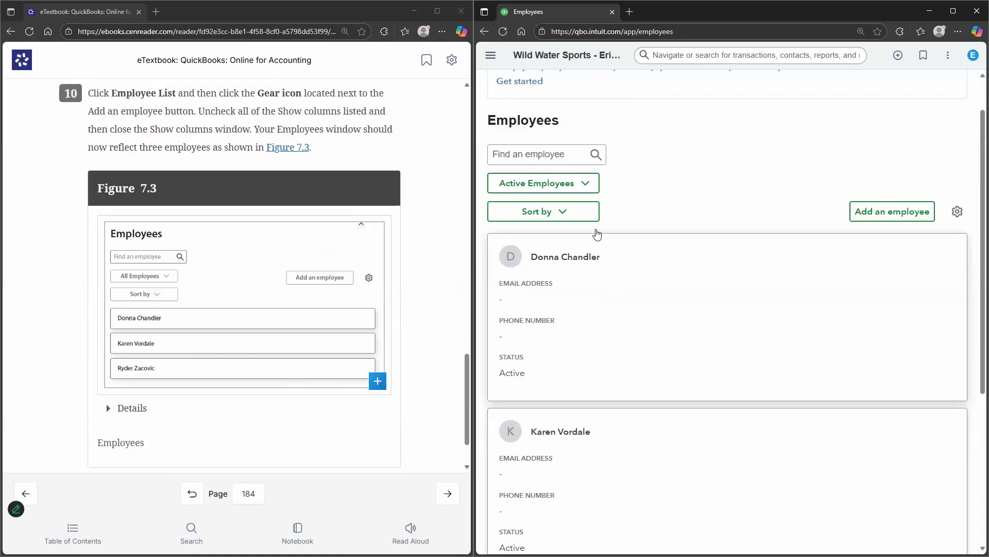
scroll(604, 219, down, 2)
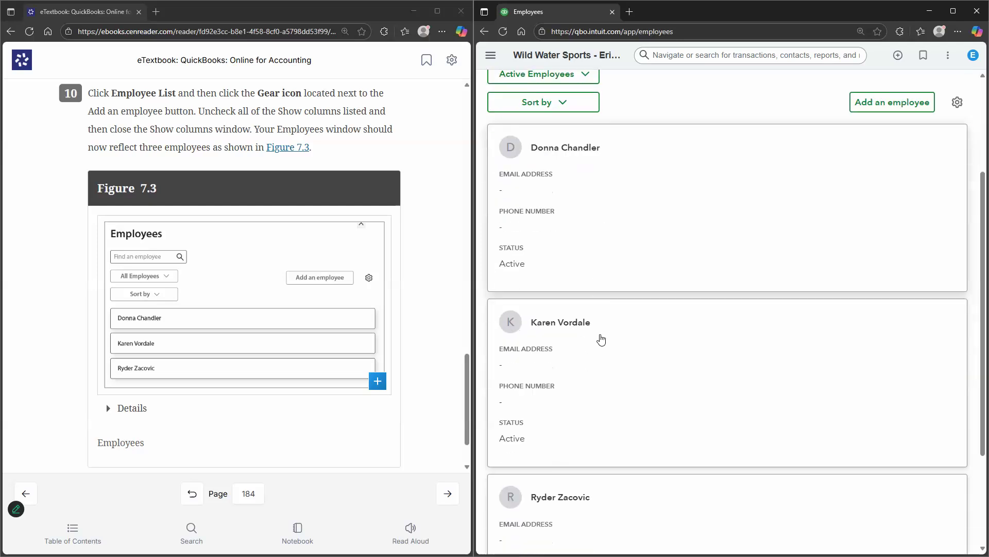
scroll(563, 389, down, 3)
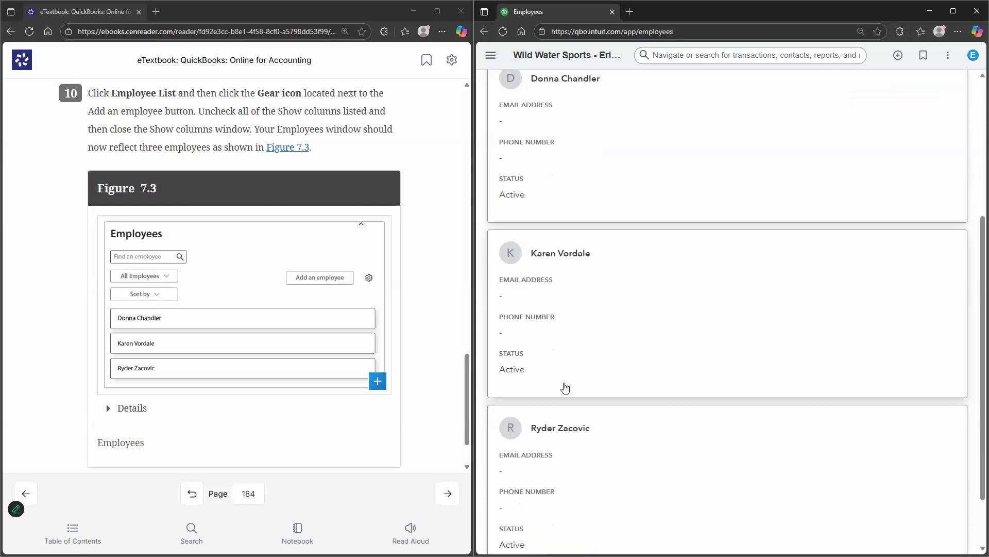
scroll(370, 327, down, 1)
Step: Advance the textbook to the Payroll Accounts section and open the payroll overview page for Wild Water Sports
click(446, 495)
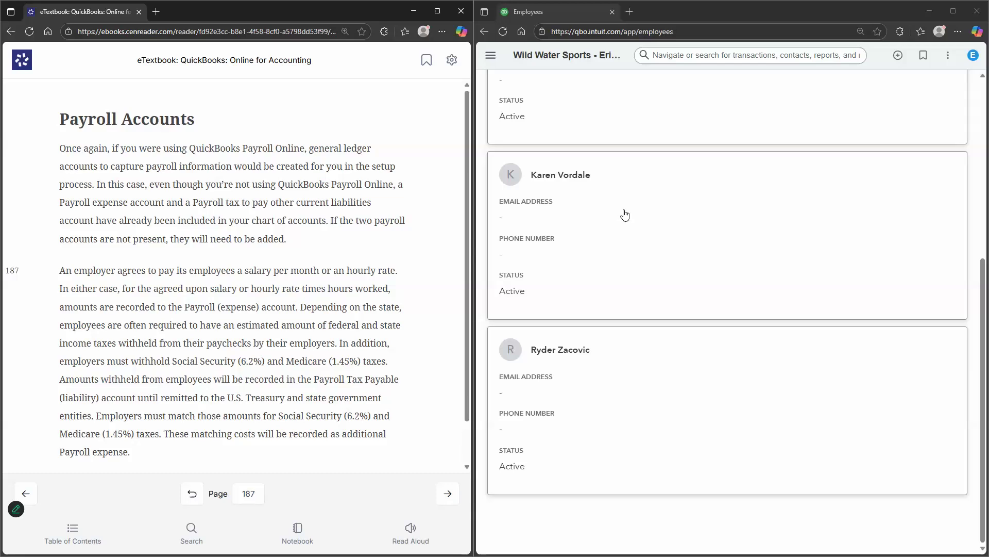
click(491, 55)
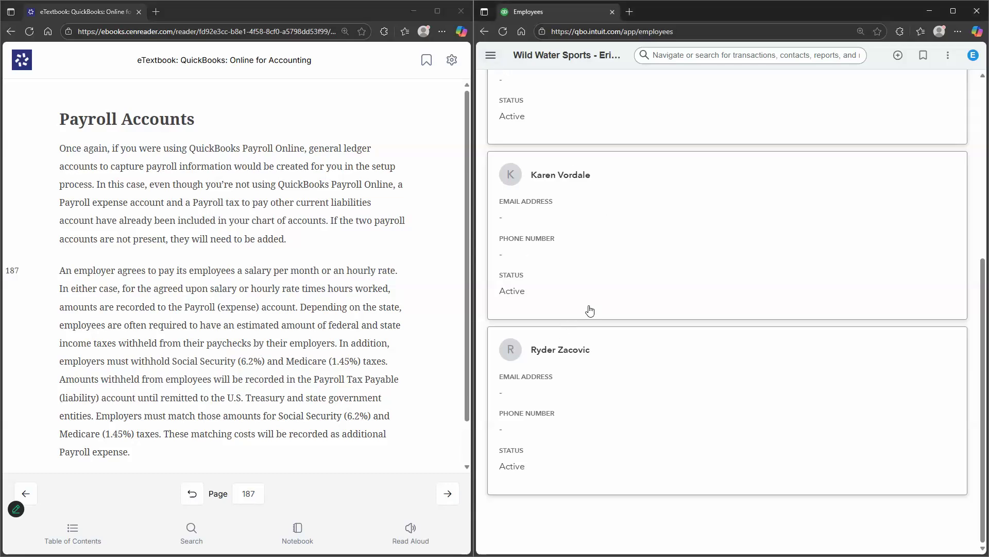
click(568, 316)
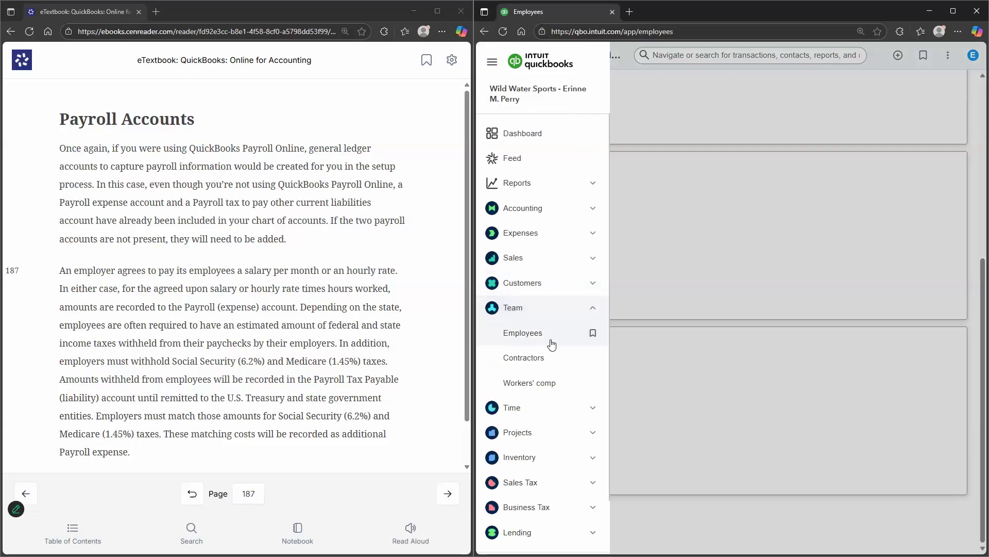
click(536, 497)
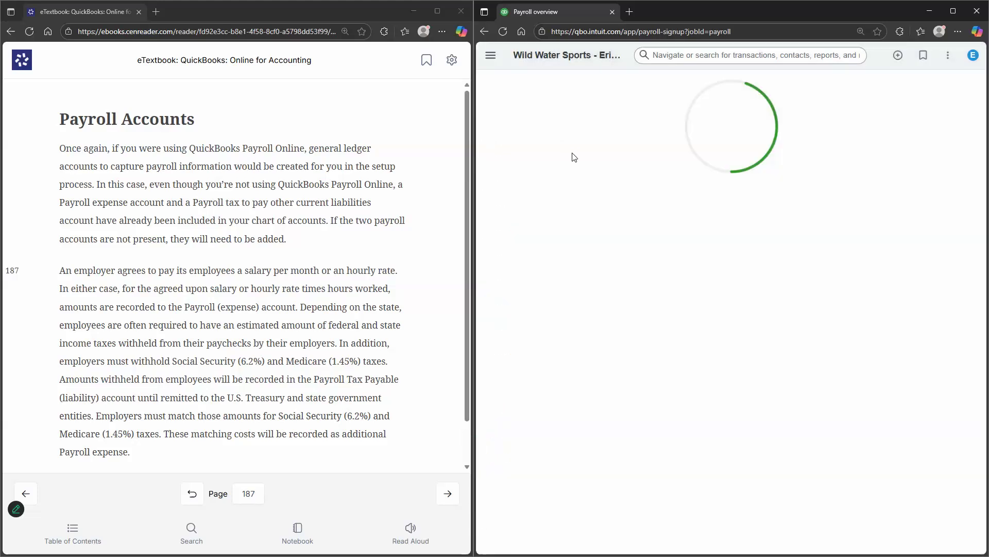
Step: Look through the payroll plans on offer, including Premium and Elite, and return to the start of the overview
click(495, 59)
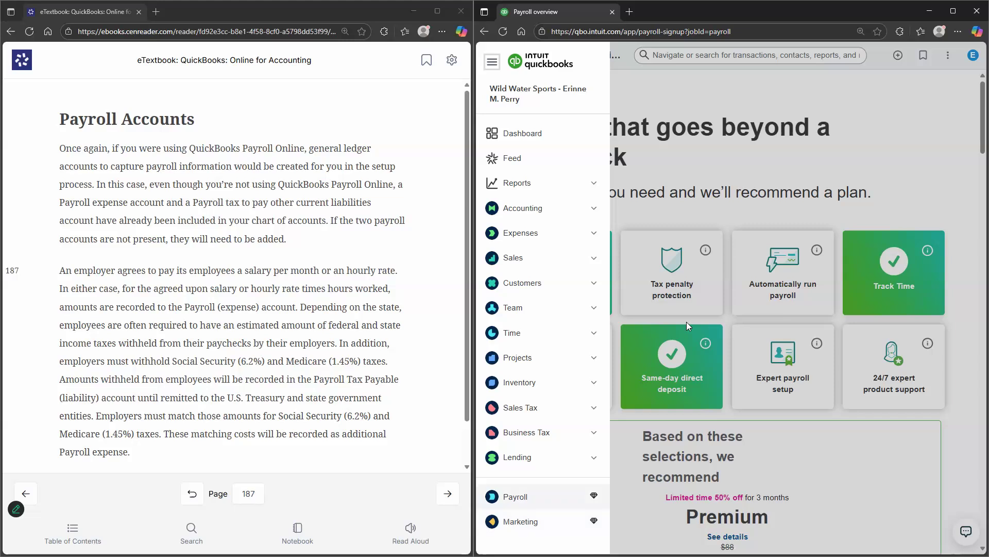
click(615, 410)
scroll(692, 315, down, 3)
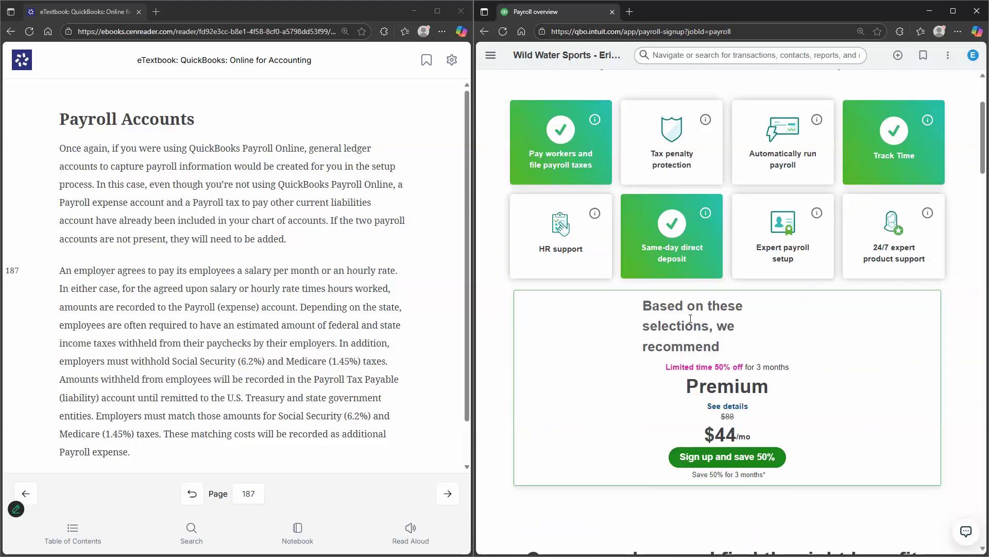
scroll(692, 315, down, 2)
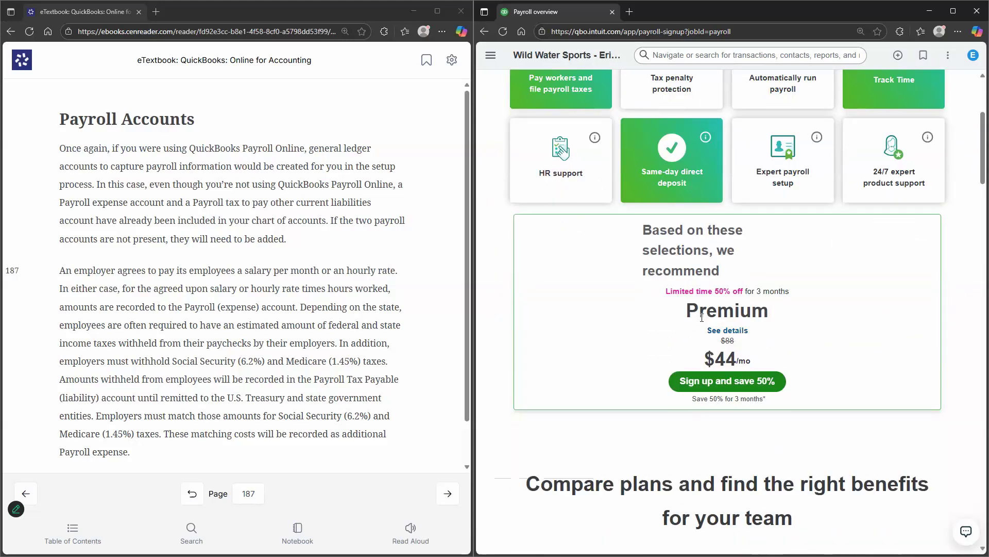
scroll(702, 317, down, 15)
scroll(684, 331, down, 20)
scroll(643, 305, down, 5)
scroll(665, 296, up, 7)
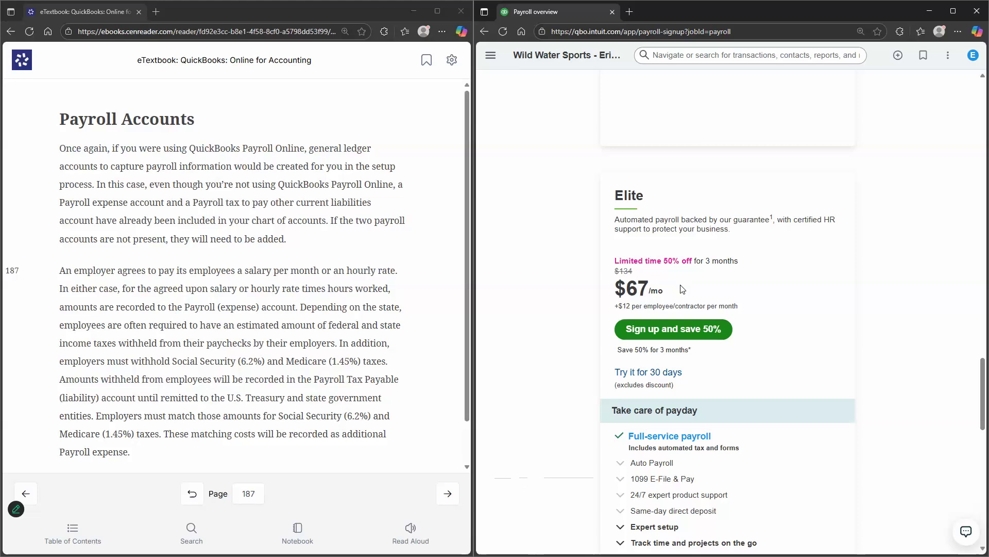
scroll(682, 289, up, 20)
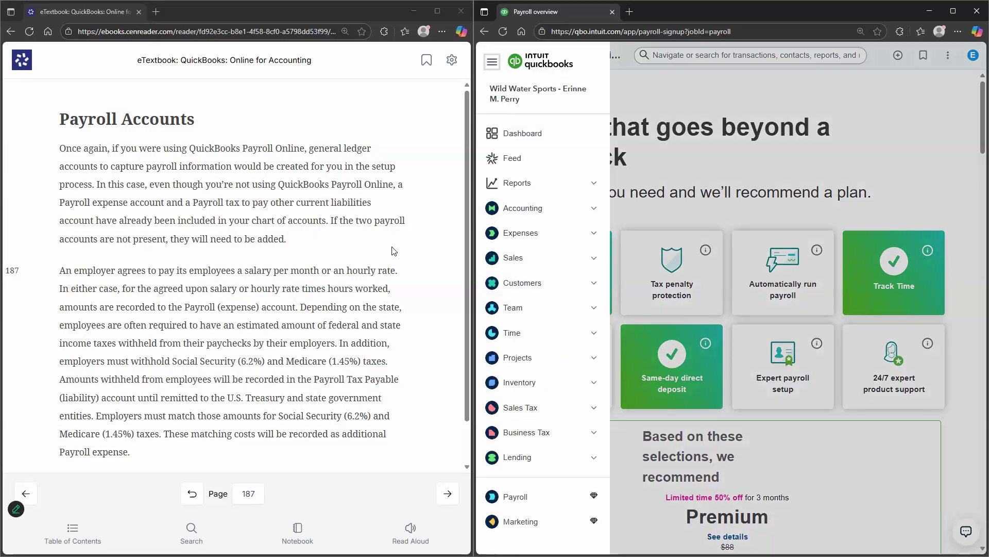
Step: Open the chart of accounts and filter it by PAYROL to check for the payroll accounts the textbook requires
click(394, 251)
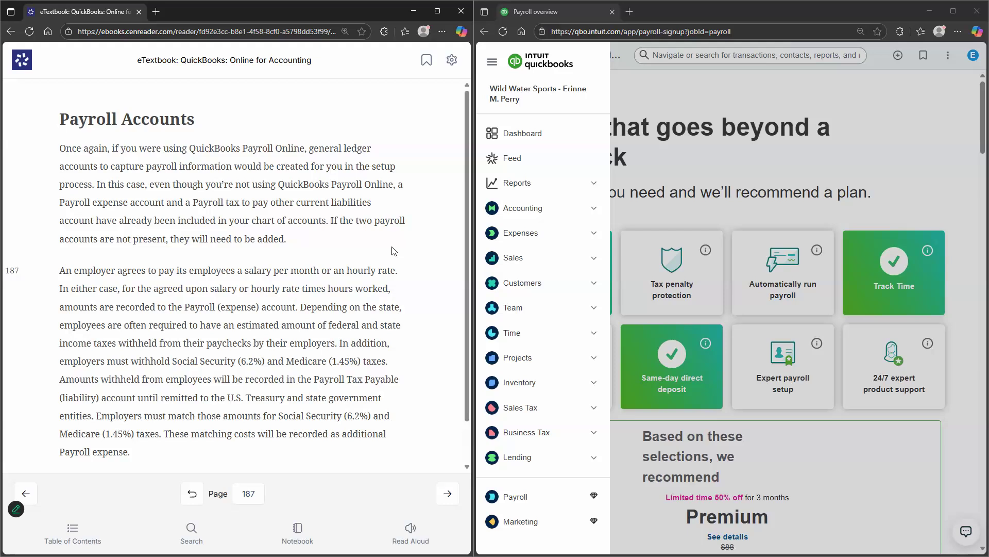
click(573, 212)
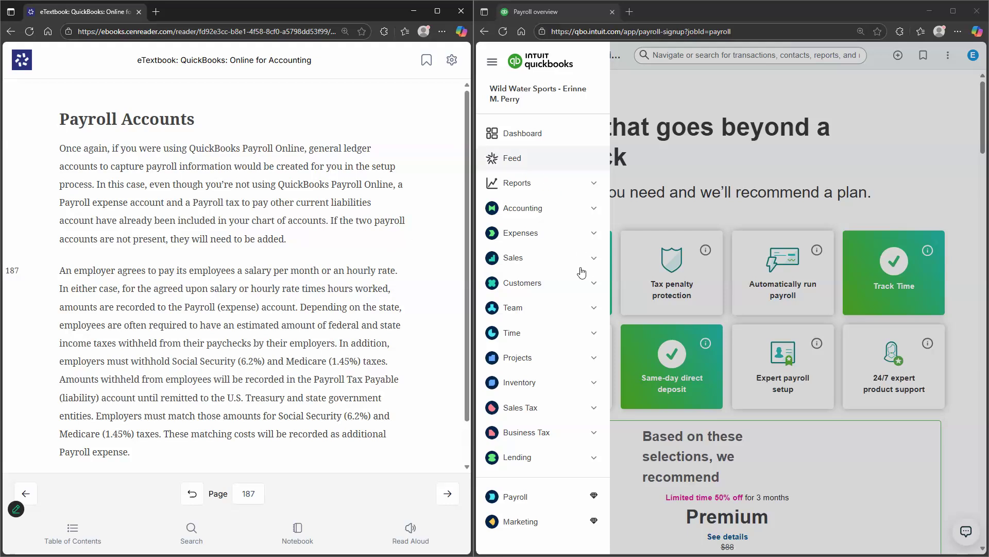
click(552, 359)
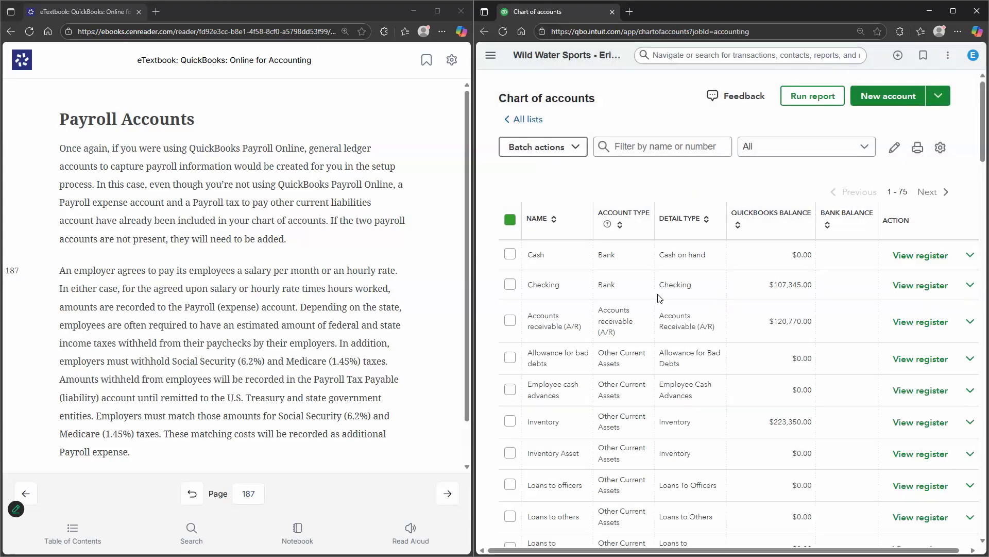
scroll(663, 279, down, 1)
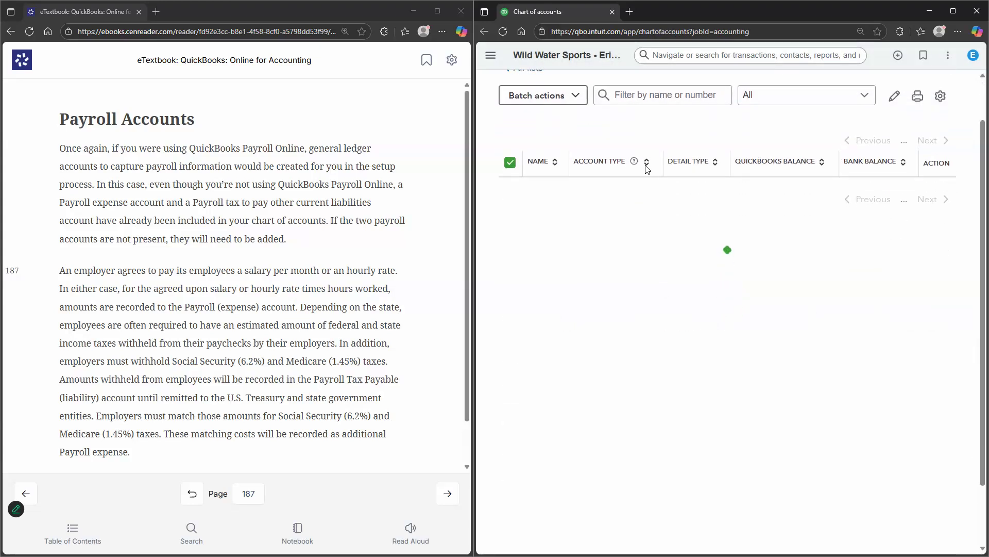
click(640, 98)
text(P)
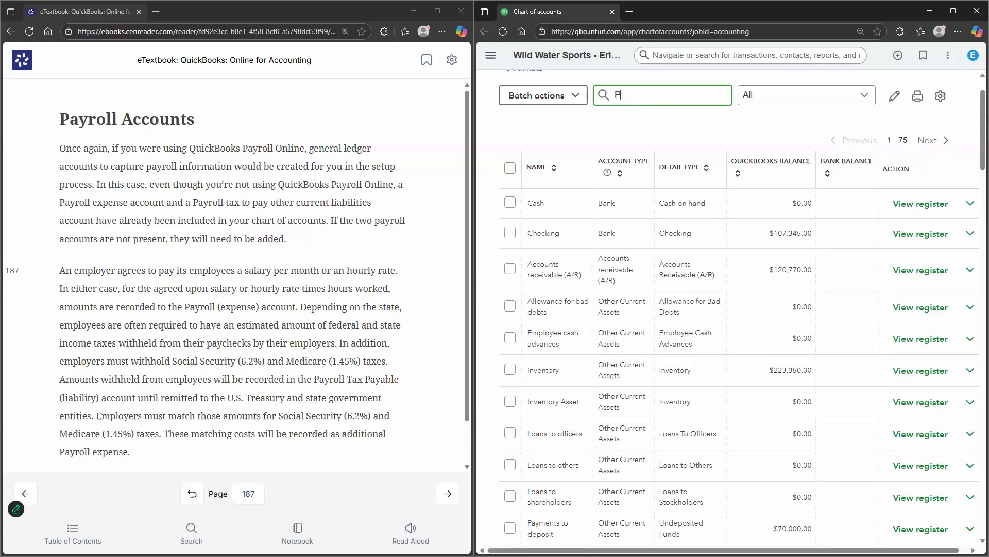
text(AYROL)
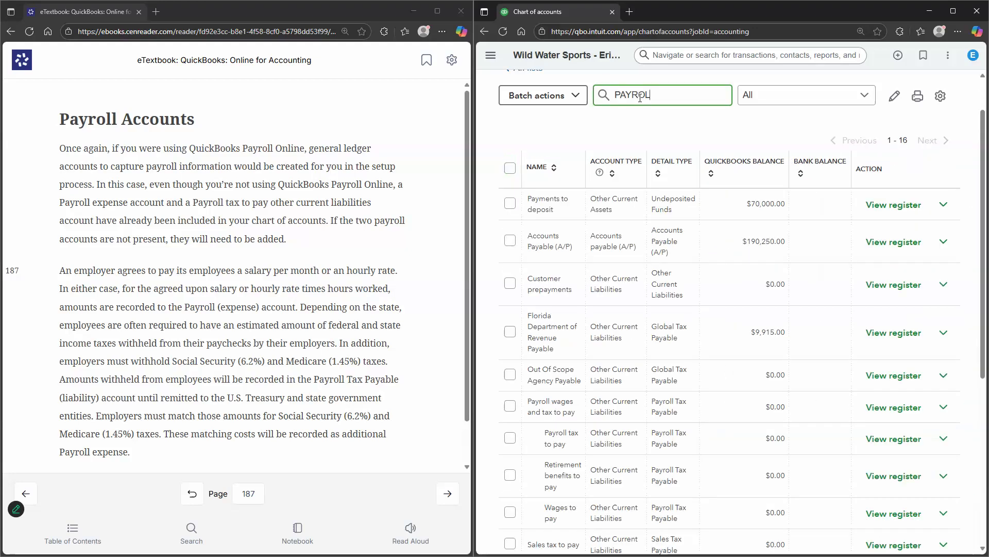
scroll(592, 201, up, 1)
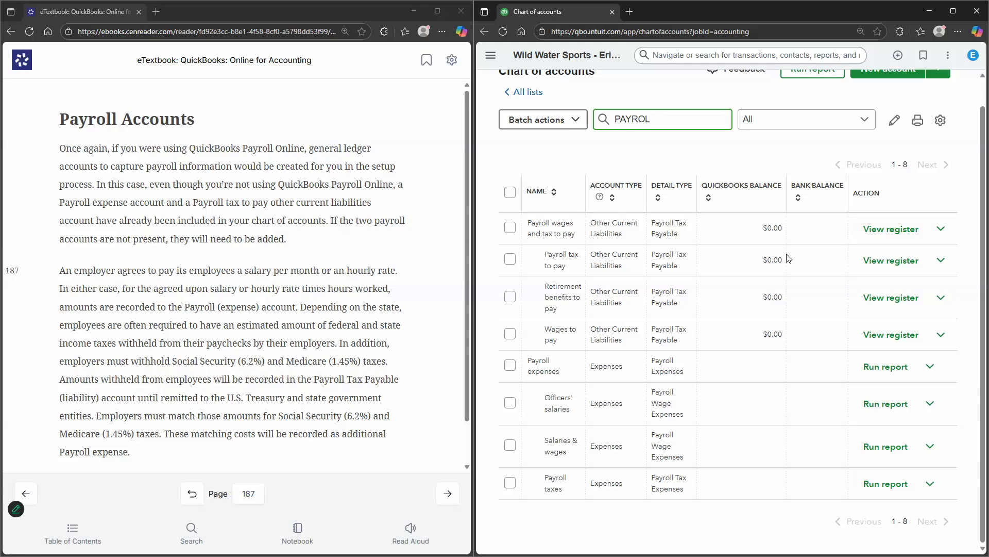
Step: Read the textbook's Pay Employees section, covering the payroll figures in Figure 7.4 and the steps for recording employee payments
scroll(221, 249, down, 1)
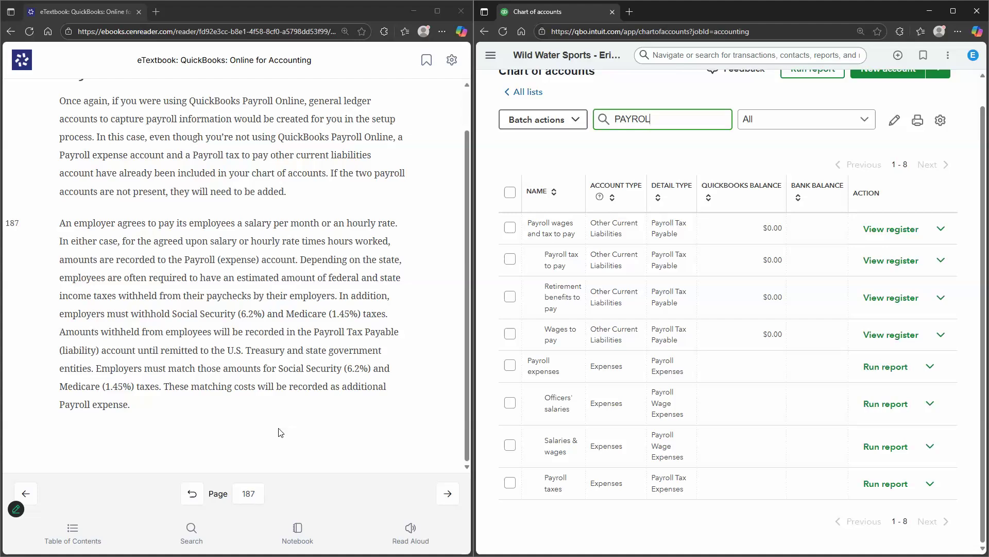
click(447, 493)
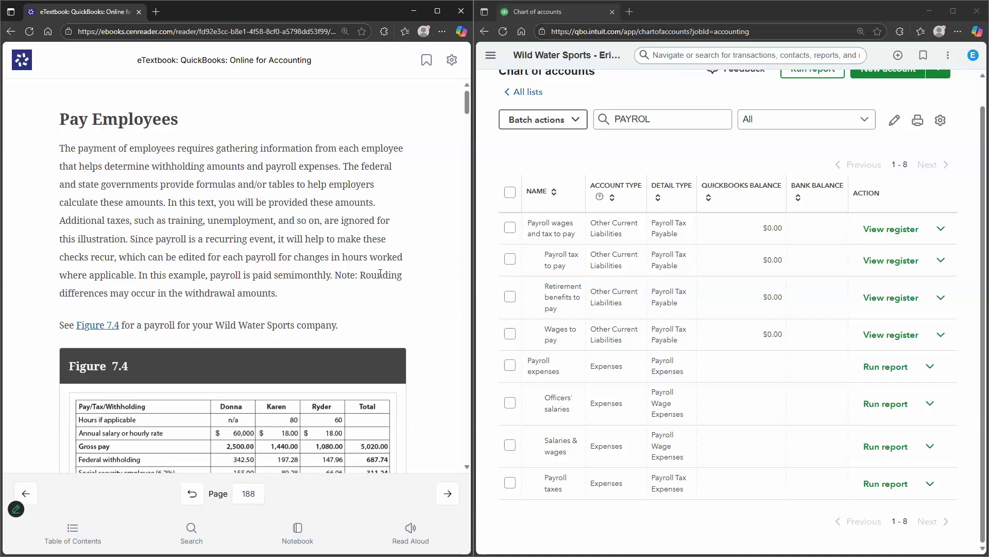
scroll(416, 309, down, 2)
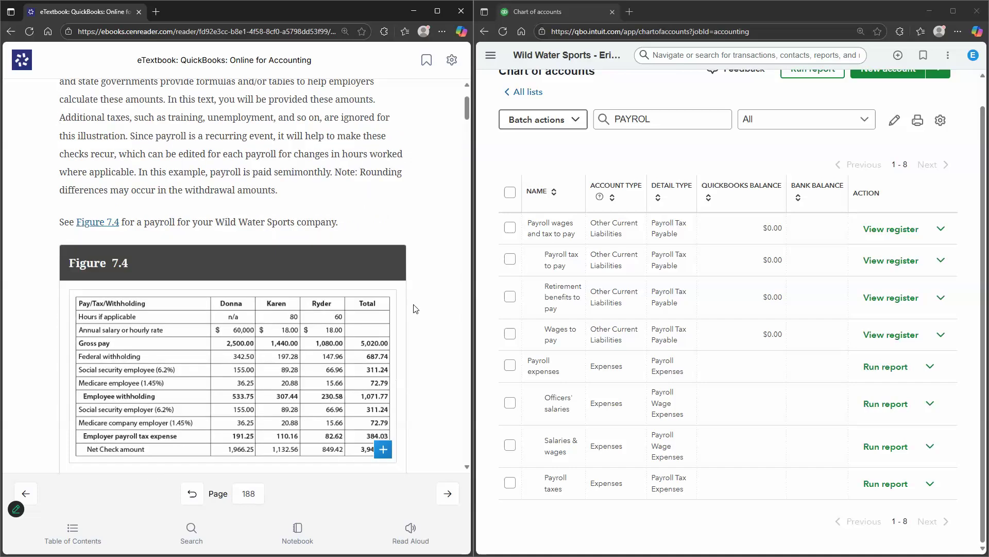
scroll(416, 308, down, 1)
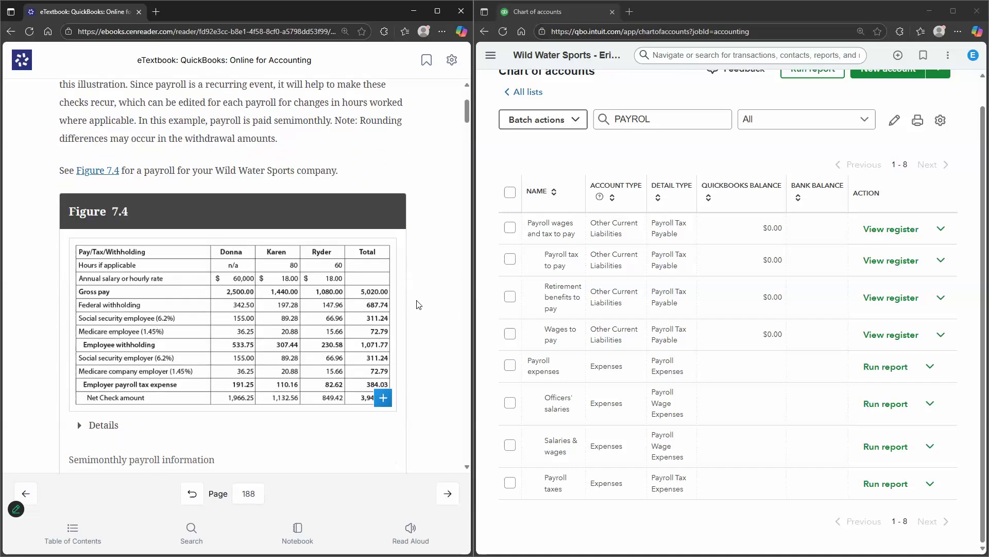
scroll(419, 305, down, 2)
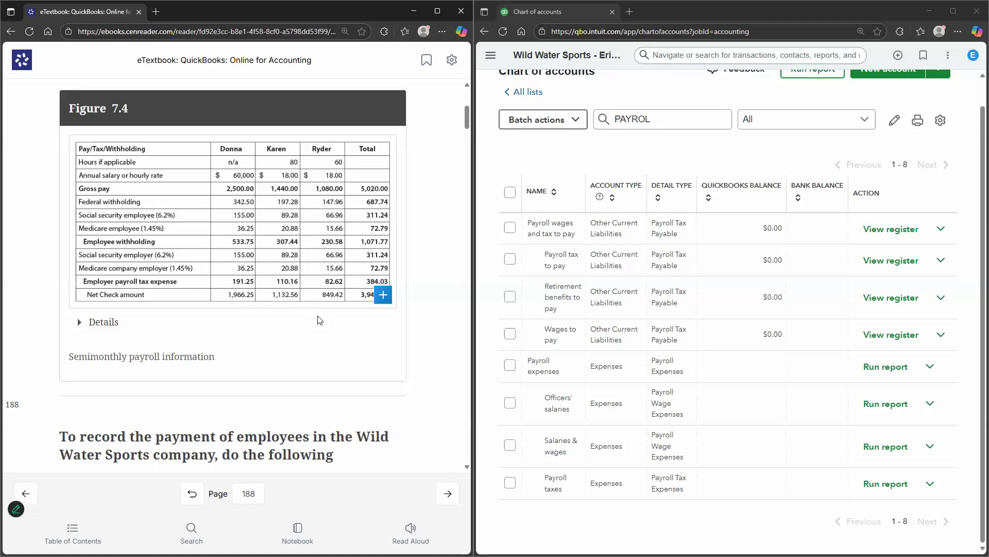
scroll(370, 345, down, 2)
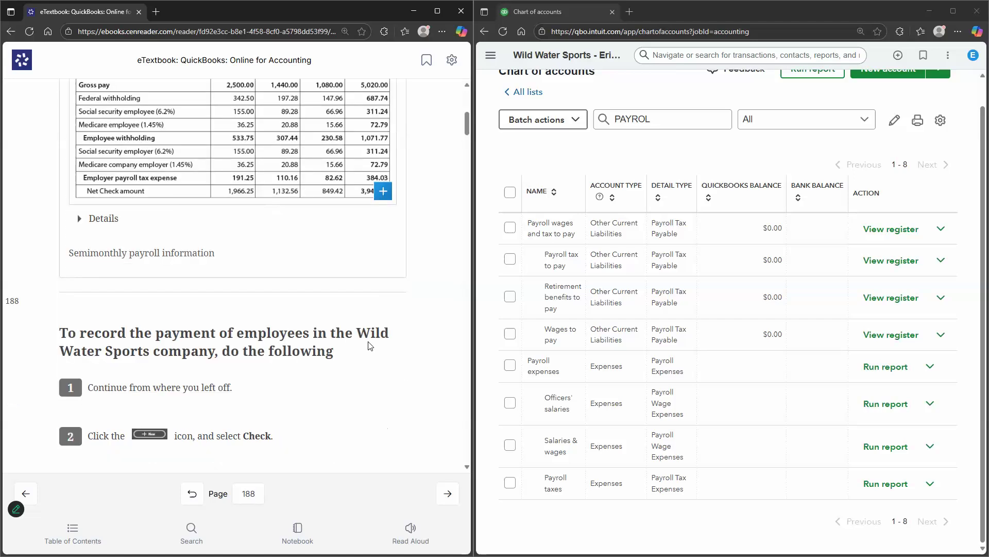
scroll(370, 345, down, 3)
scroll(370, 345, down, 1)
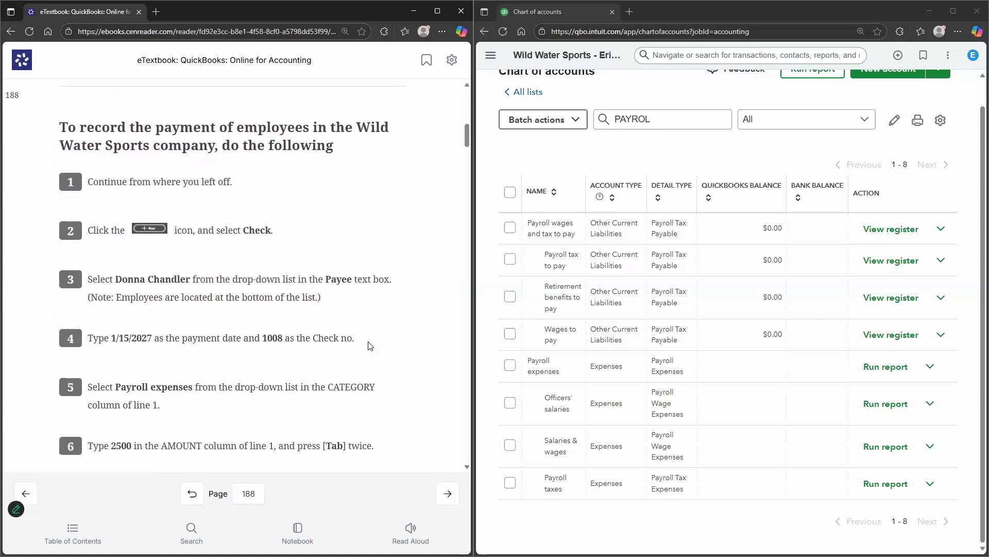
scroll(370, 346, down, 1)
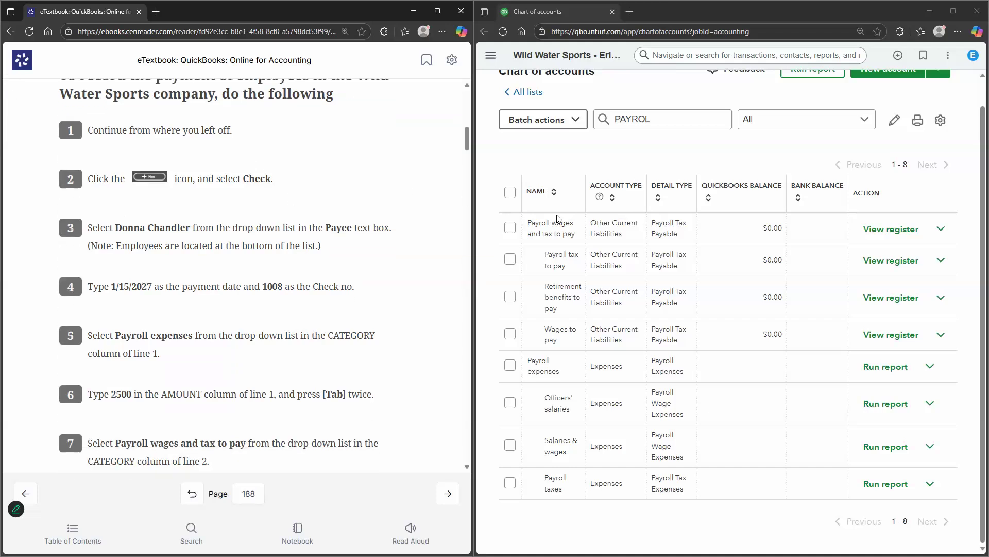
Step: Create a new check for the first employee payment, as in textbook step 2
click(492, 58)
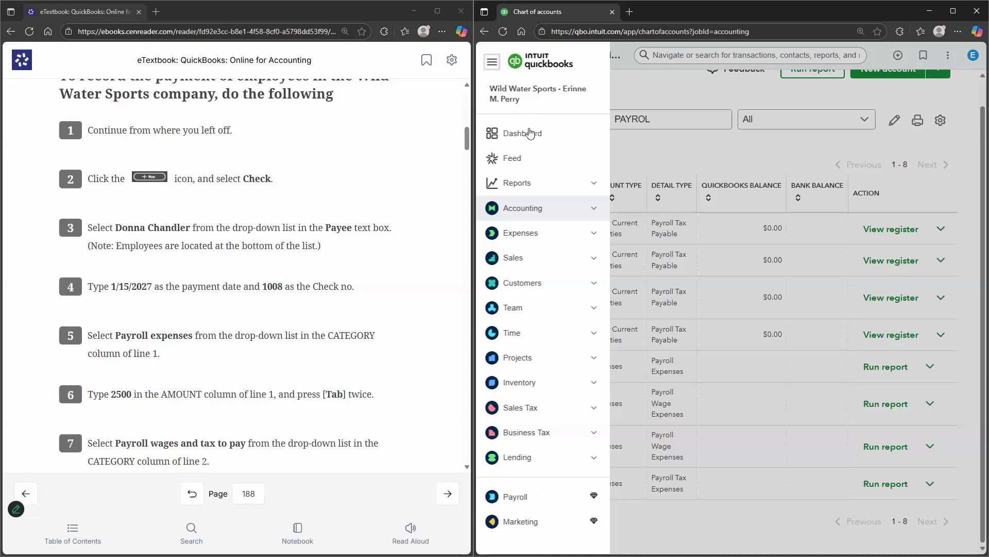
click(898, 55)
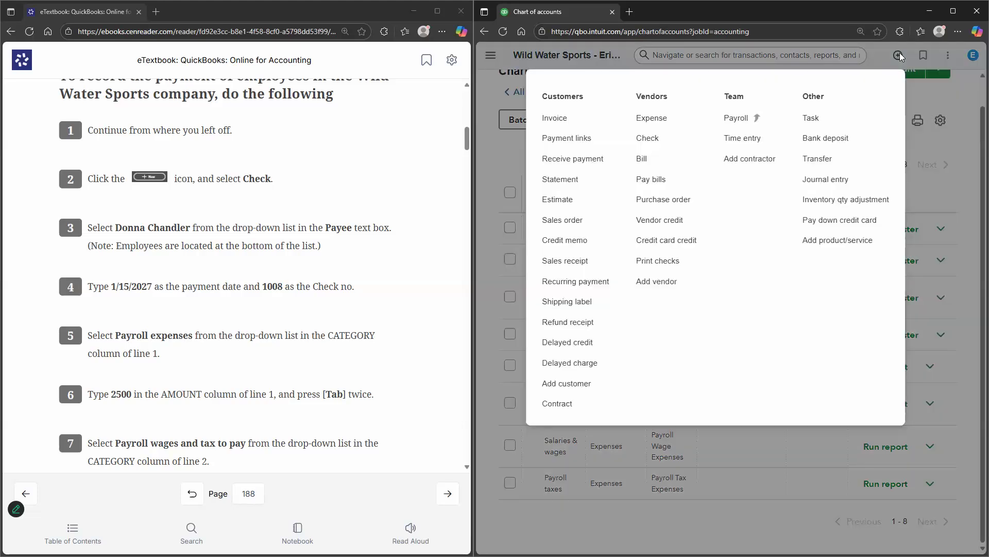
click(655, 147)
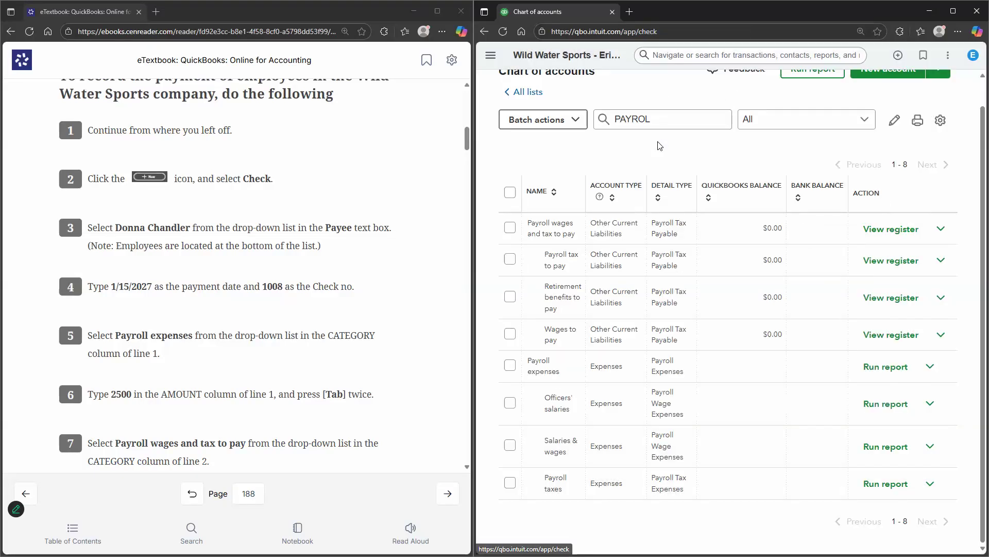
Step: Select the employee from textbook step 3 as the check's payee, set the payment date to 01/15/2027 and keep check number 1008
click(586, 138)
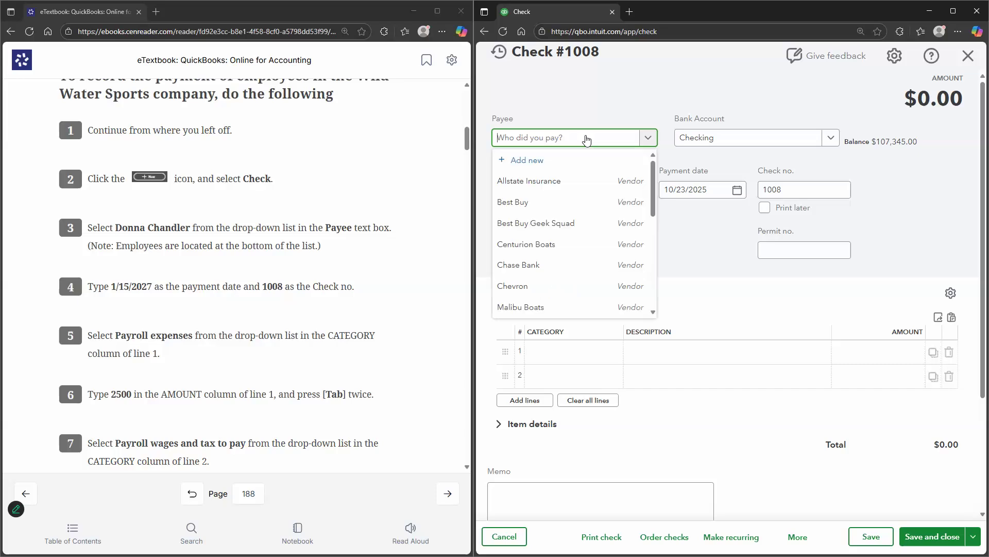
text(DON)
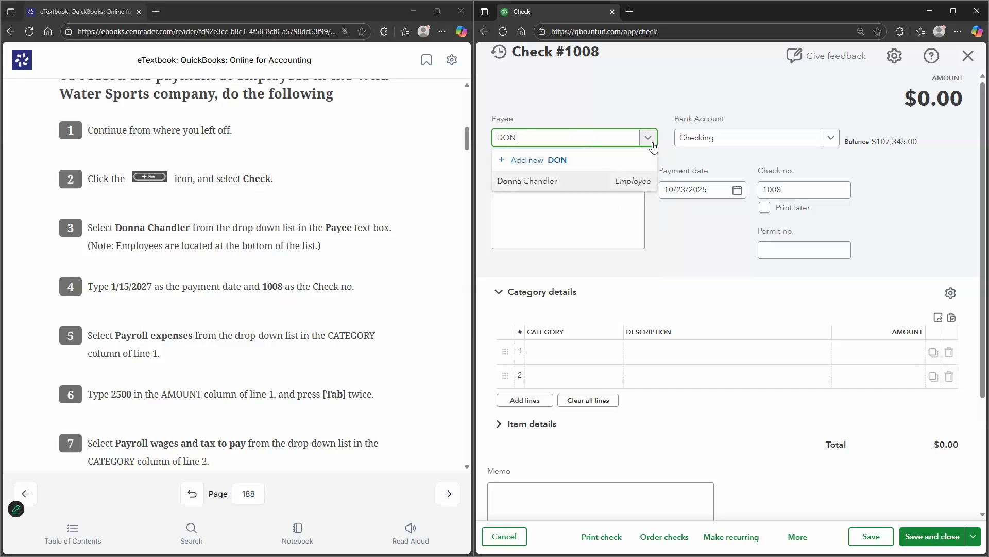
click(557, 182)
key(Tab)
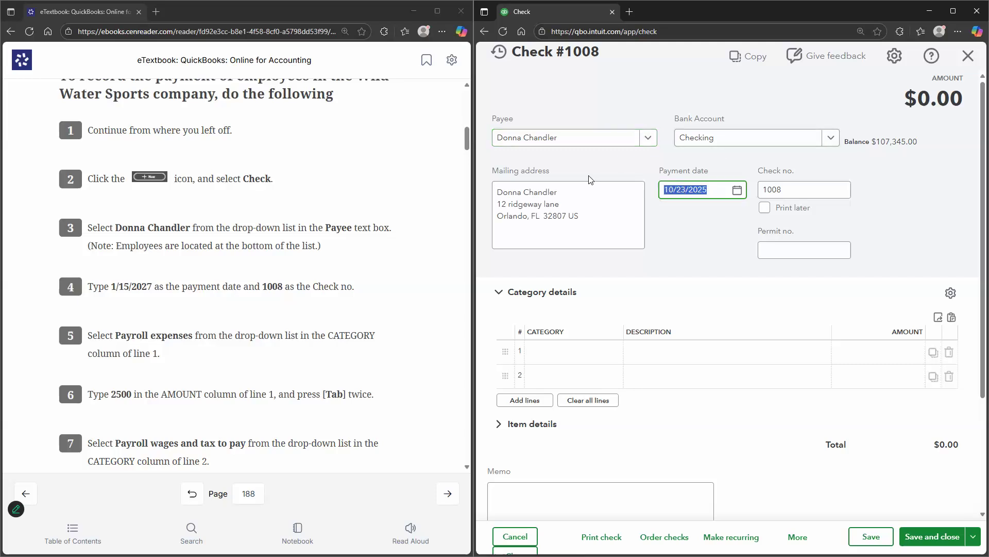
text(01/15/2027)
click(801, 182)
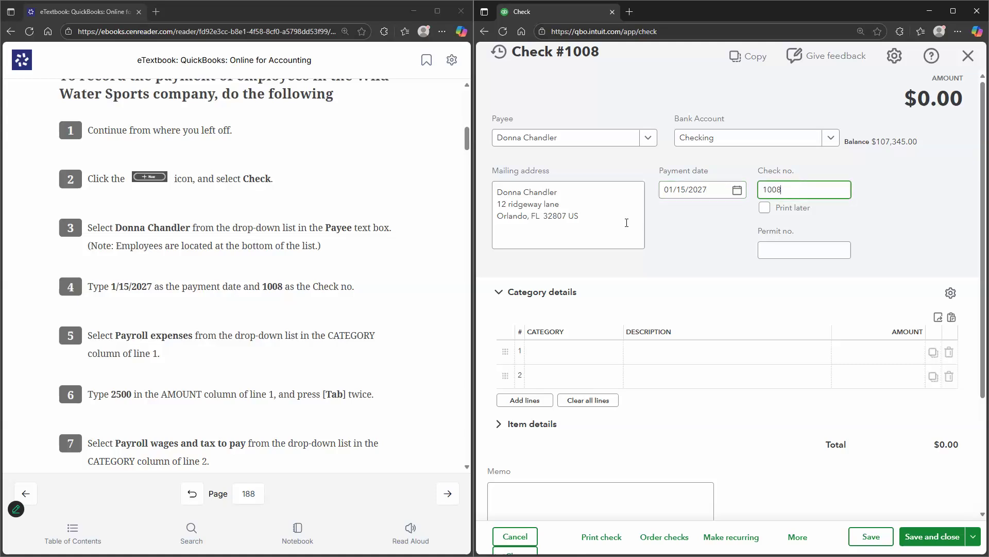
Step: Set the category of line 1 of the check to Payroll expenses
scroll(597, 310, down, 1)
click(597, 309)
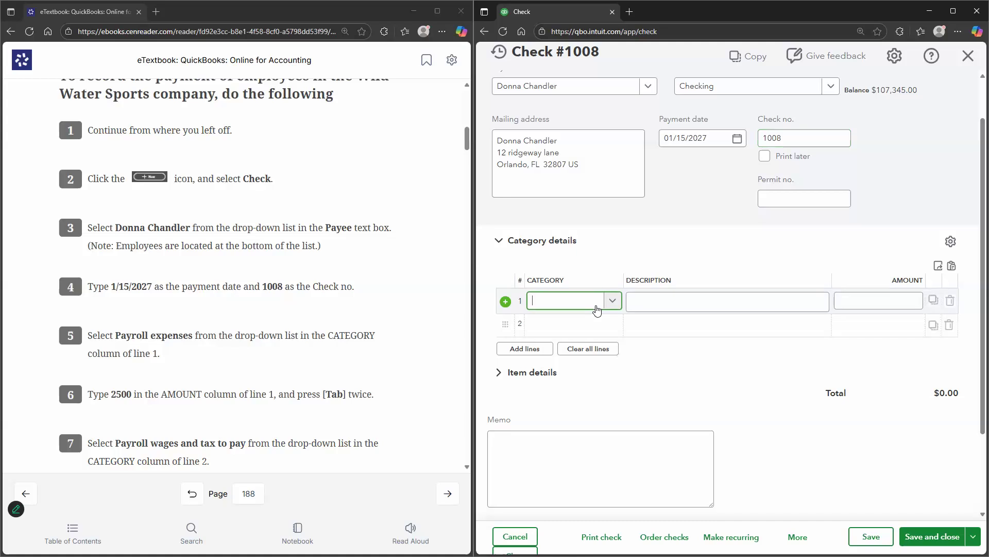
text(P)
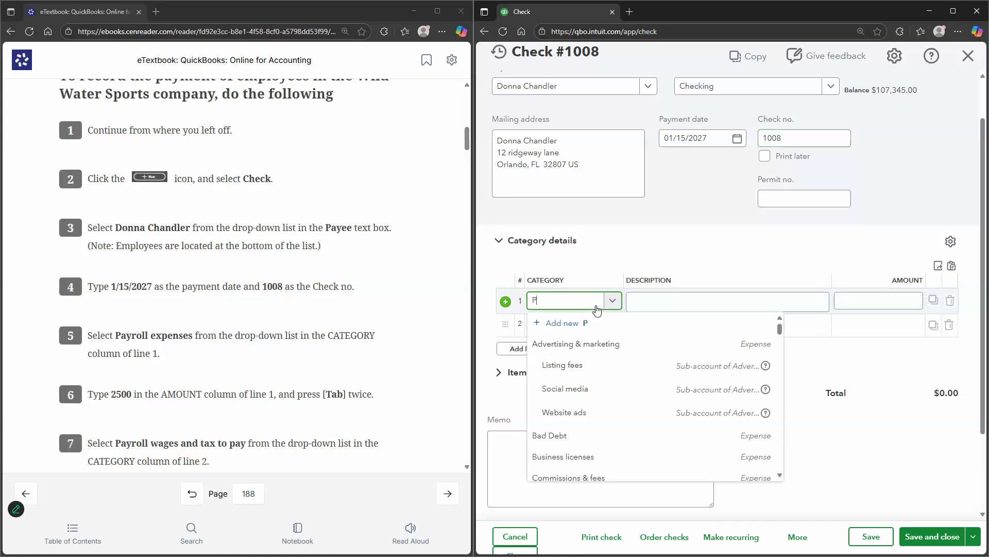
text(AYR)
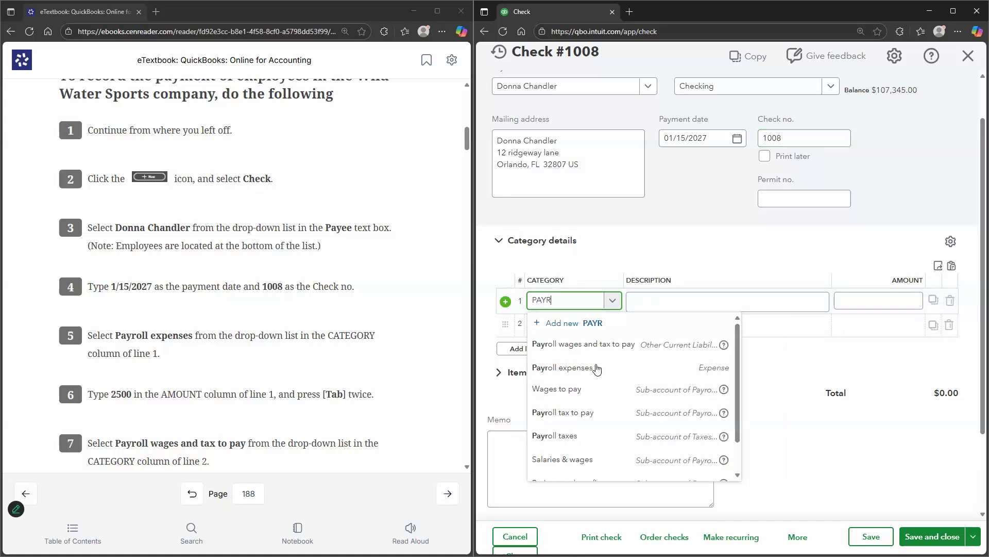
click(597, 369)
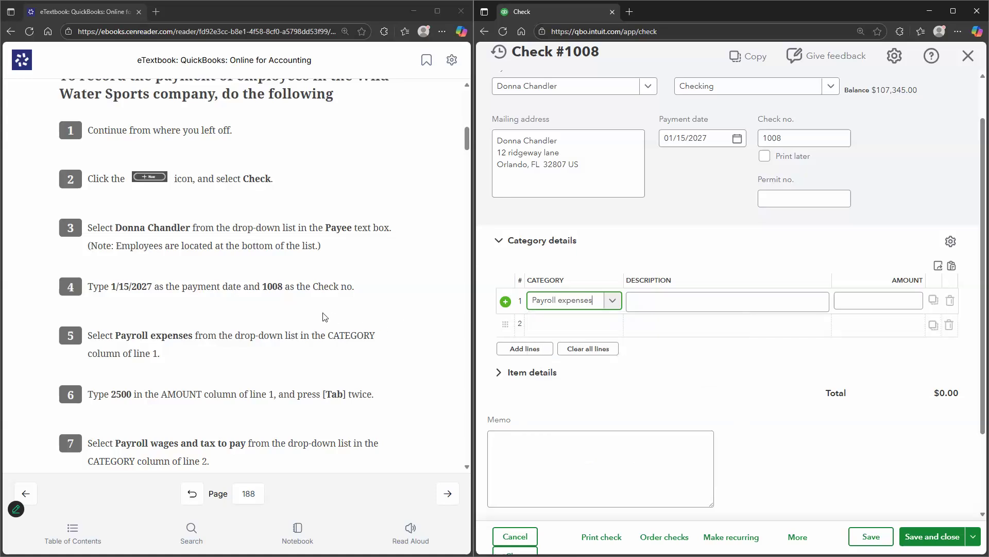
Step: Set the amount of line 1 of the check, Payroll expenses, to 2500
scroll(325, 316, down, 1)
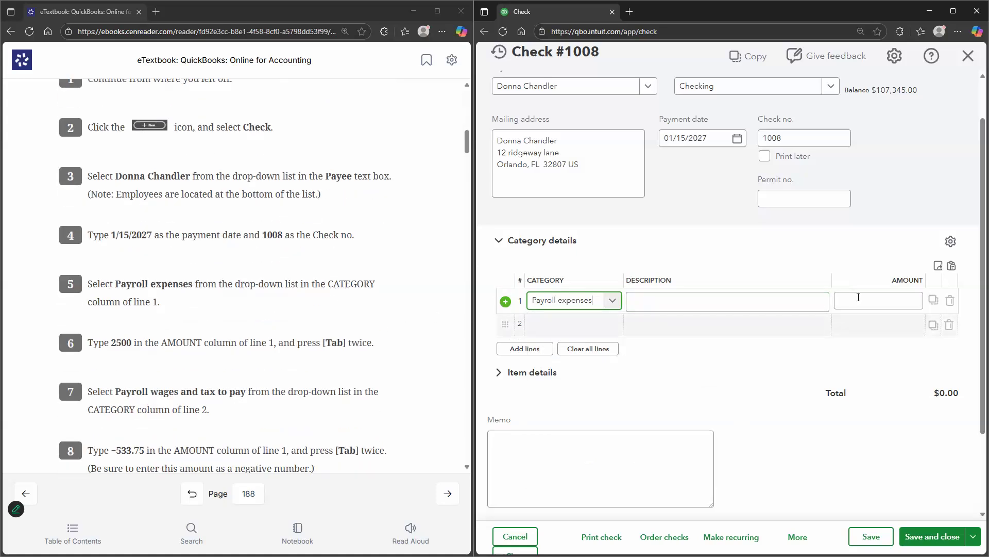
click(858, 297)
text(2500)
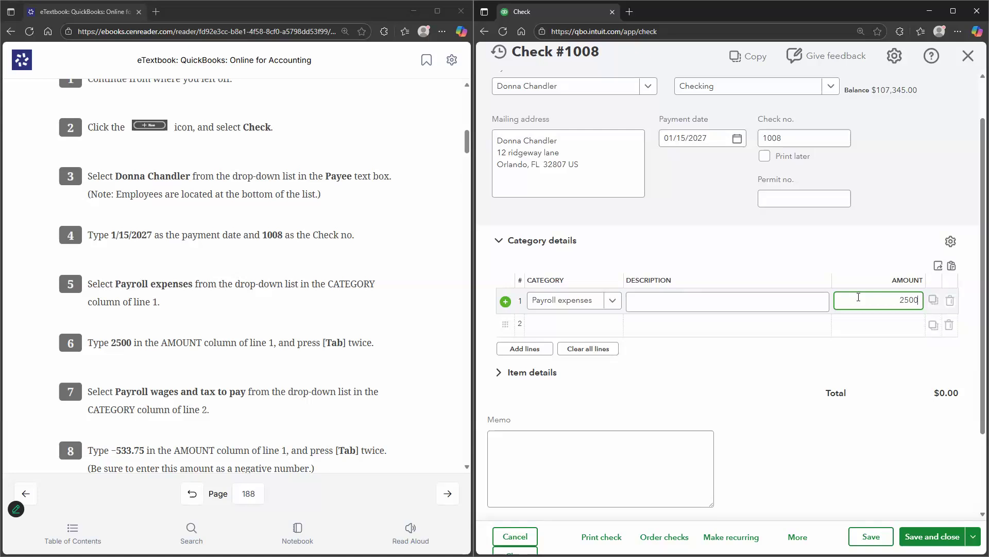
key(Tab)
key(Tab)
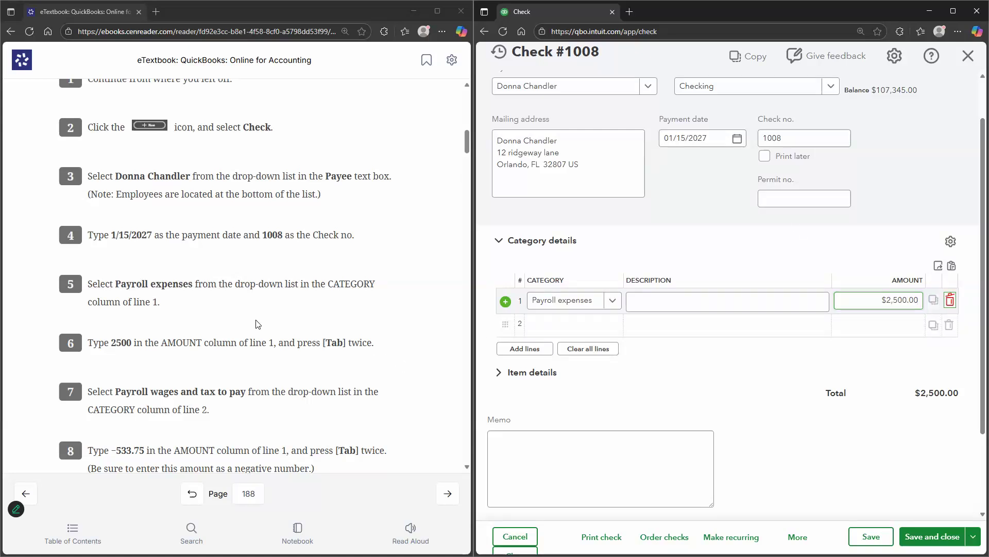
Step: Set the category of line 2 of the check to Payroll wages and tax to pay
scroll(324, 309, down, 2)
click(567, 325)
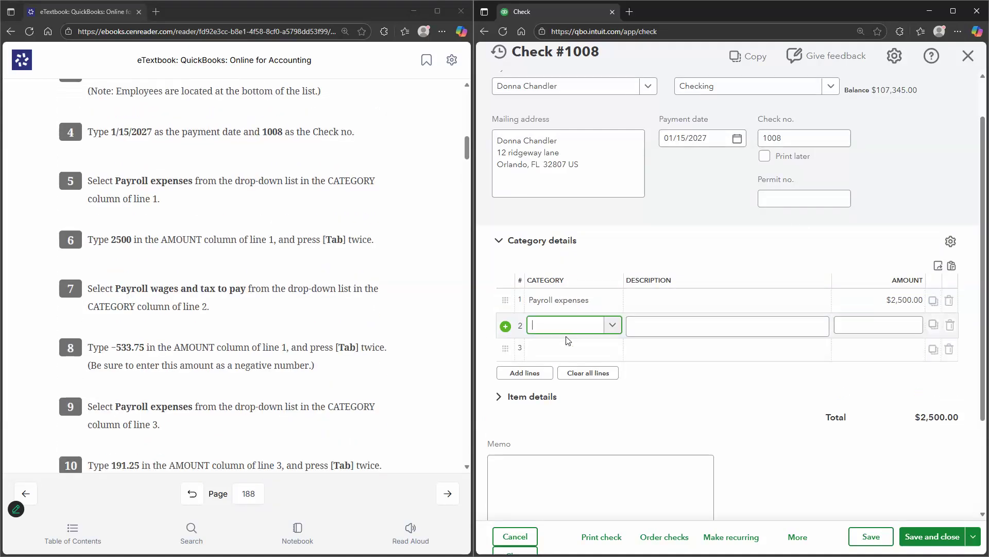
text(P)
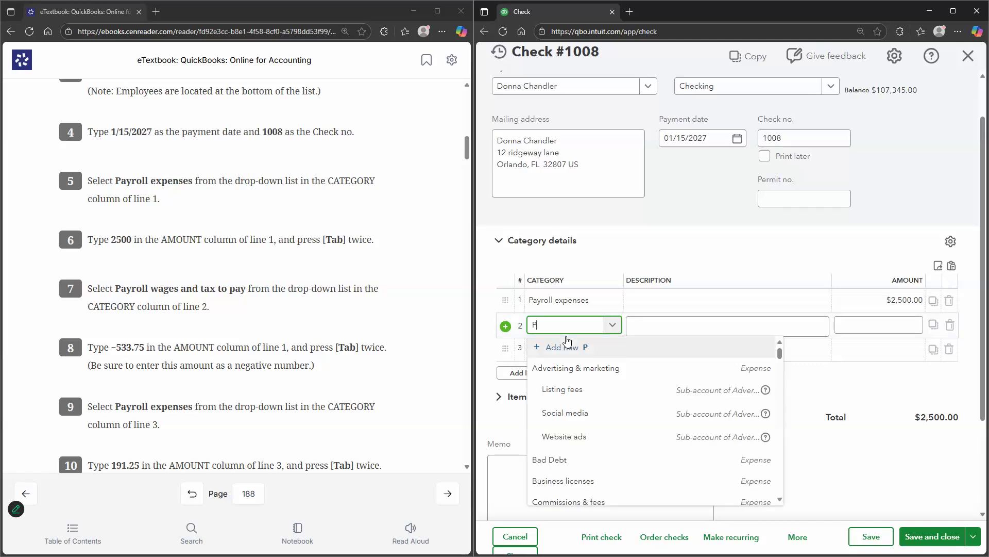
text(AY)
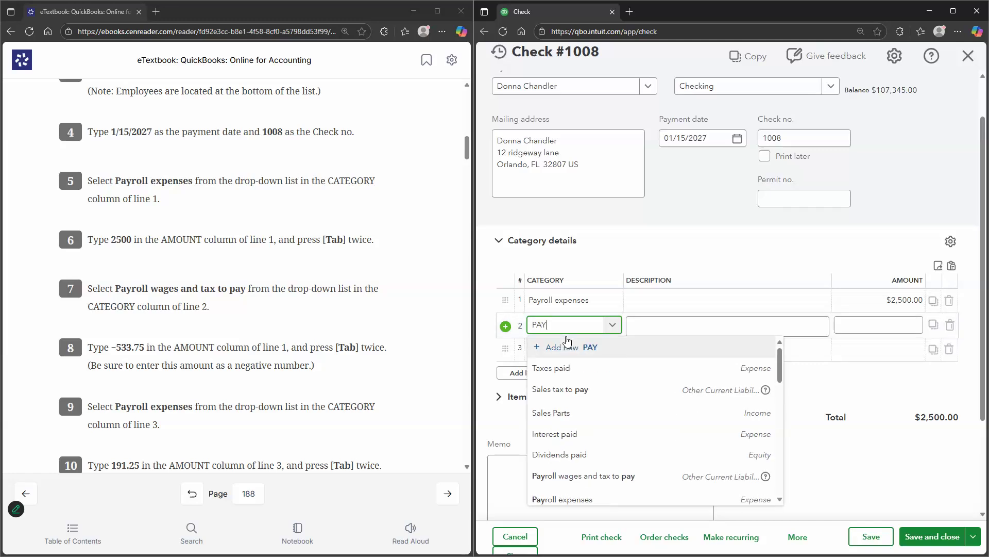
text(ROLL)
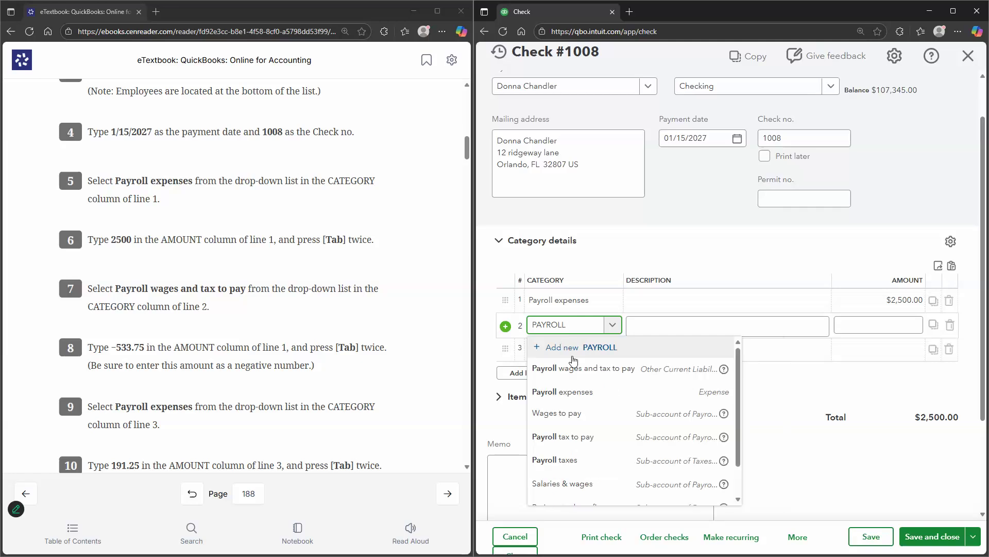
key(Return)
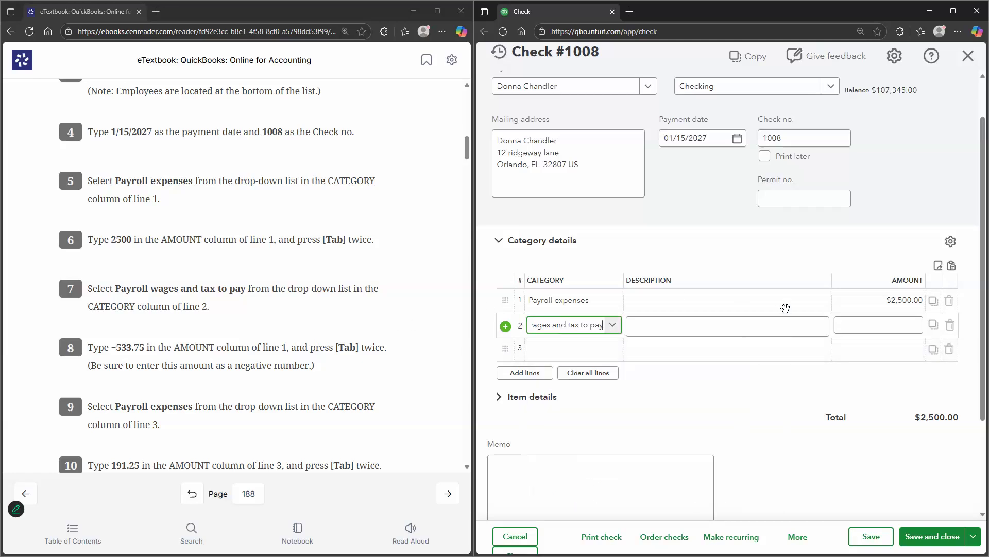
Step: Enter -533.75 as the amount of line 2 of the check
scroll(114, 247, down, 2)
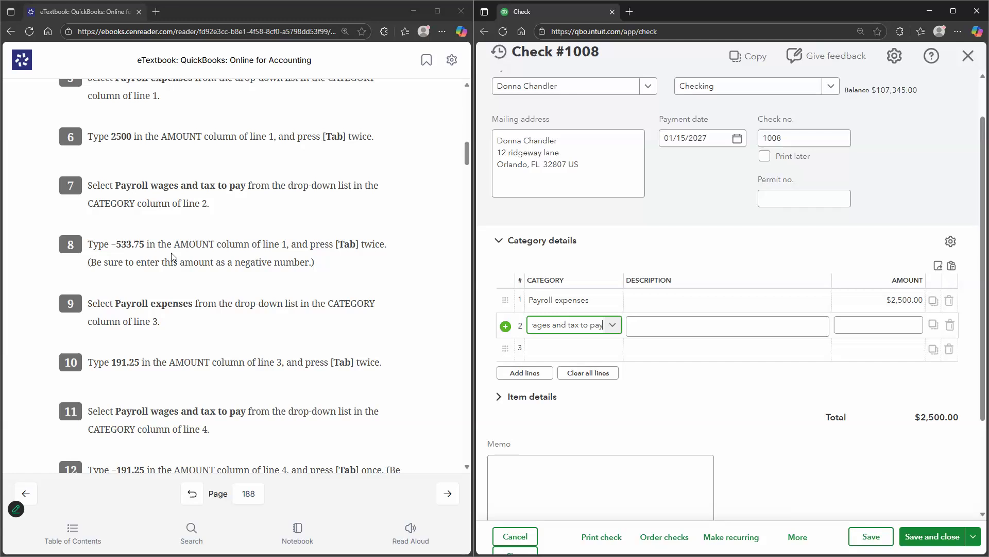
click(863, 327)
text(-533.75)
key(Tab)
key(Tab)
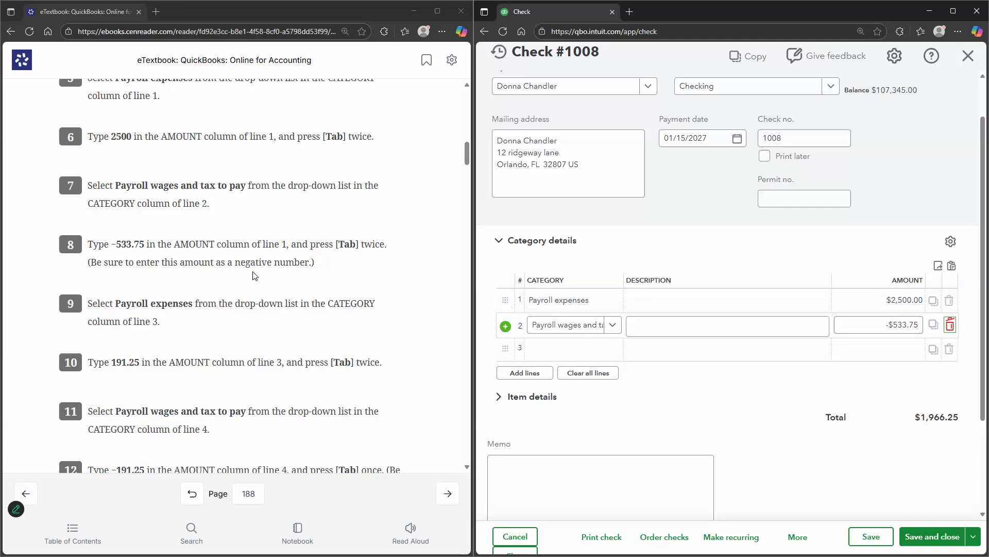
Step: Set the category of line 3 of the check to Payroll expenses
scroll(338, 291, down, 1)
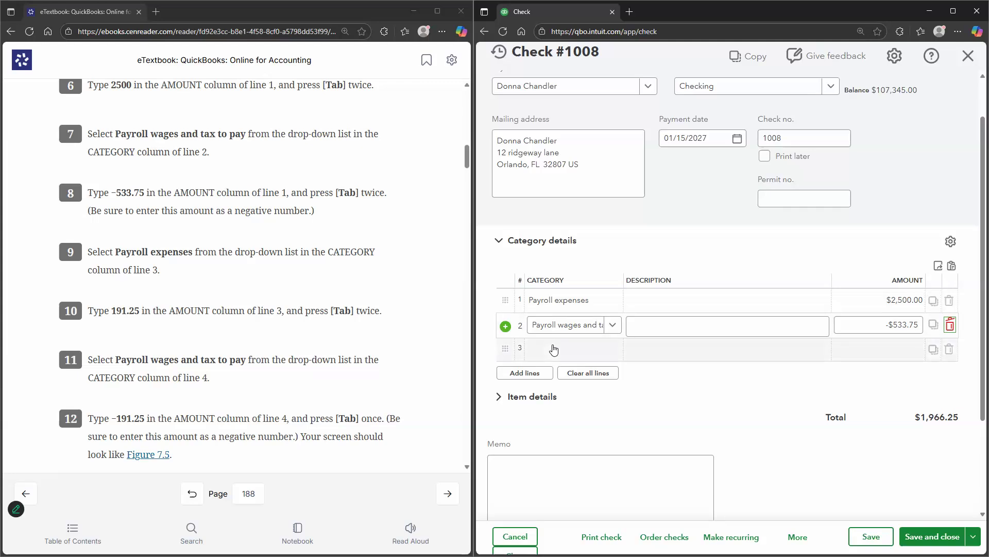
click(554, 350)
text(PAYT)
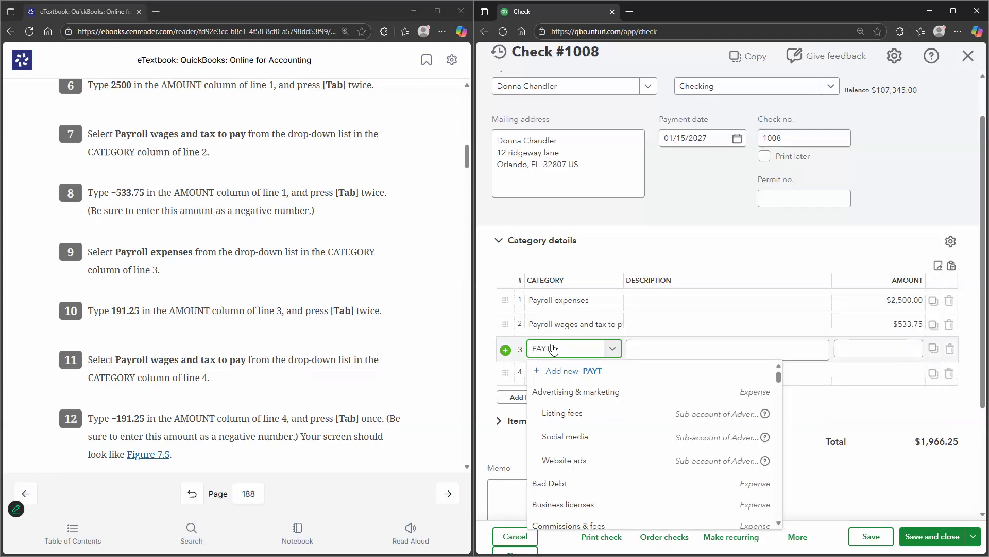
text(ROL)
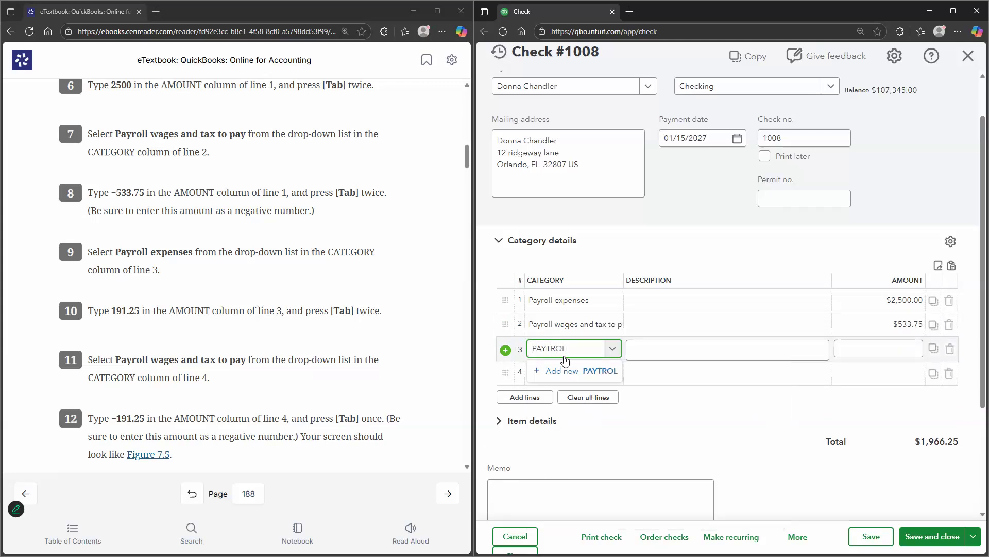
key(BackSpace)
key(BackSpace)
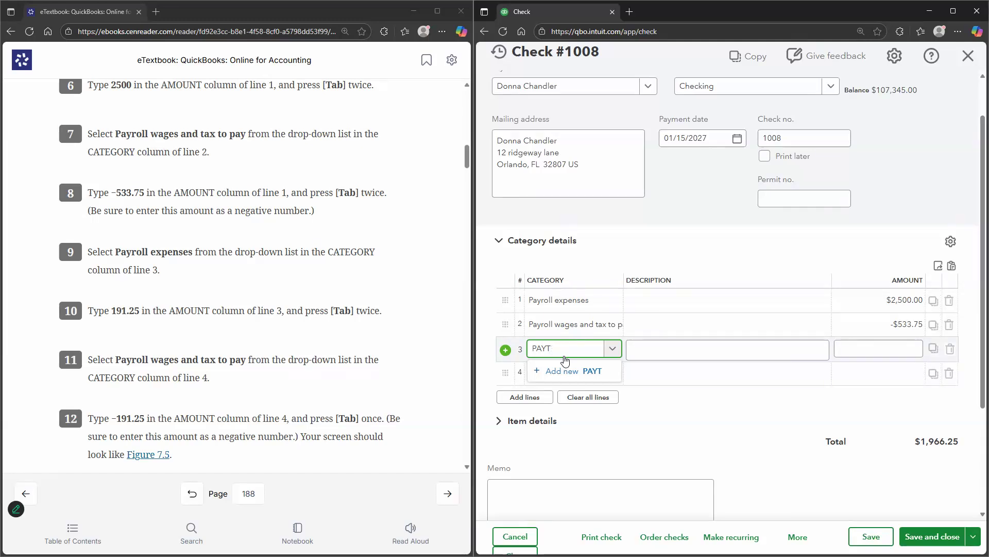
text(ROL)
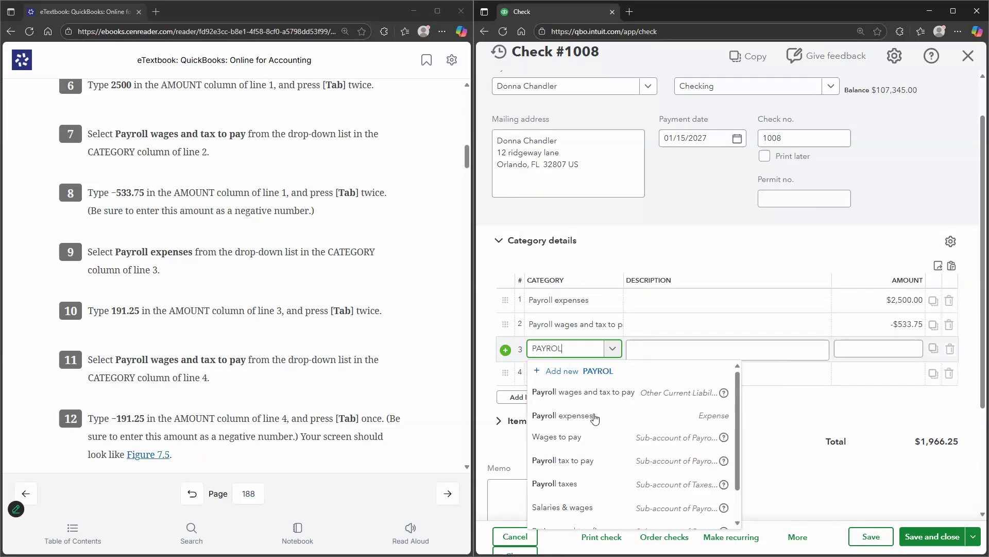
click(595, 418)
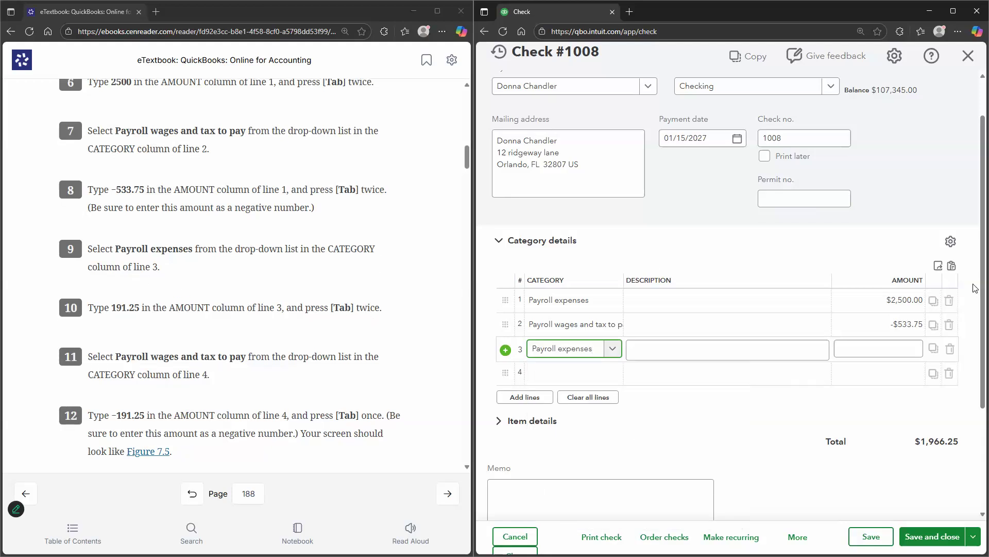
Step: Enter 191.25 as the amount of line 3 of the check
scroll(191, 296, down, 1)
click(880, 354)
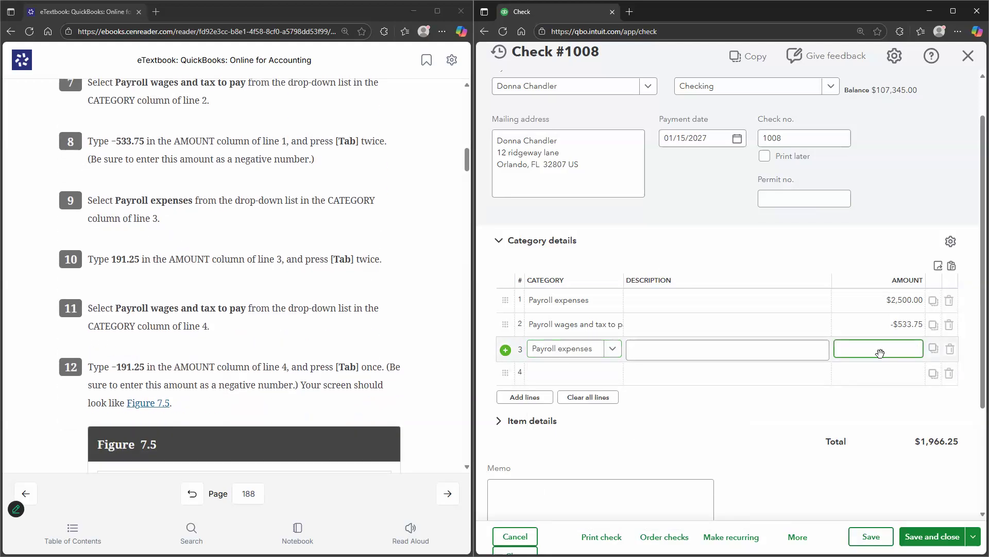
key(Page_Up)
key(Down)
click(877, 383)
text(191.25)
Step: Fill line 4 of the check with category Payroll wages and tax to pay and amount -191.25
scroll(132, 258, down, 1)
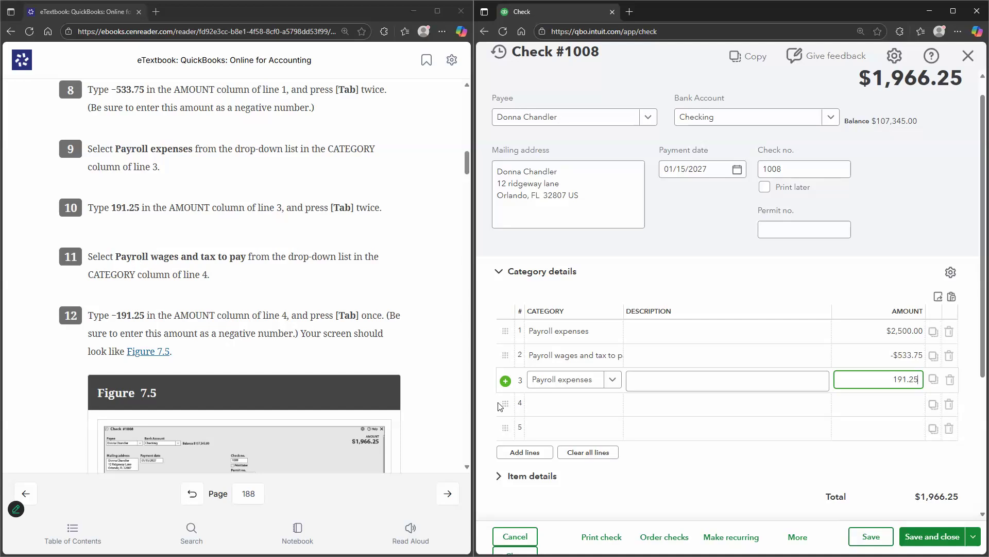
click(529, 407)
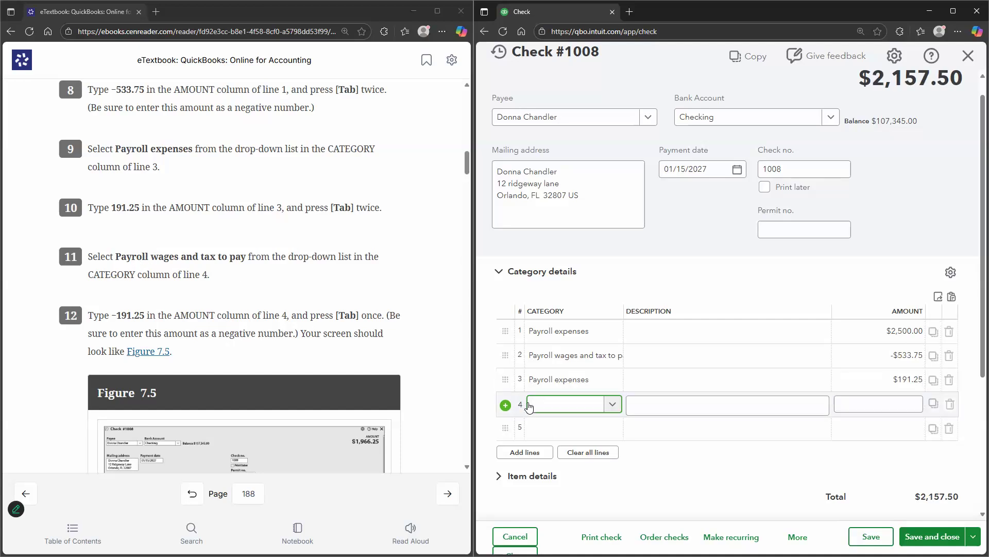
text(PAYR)
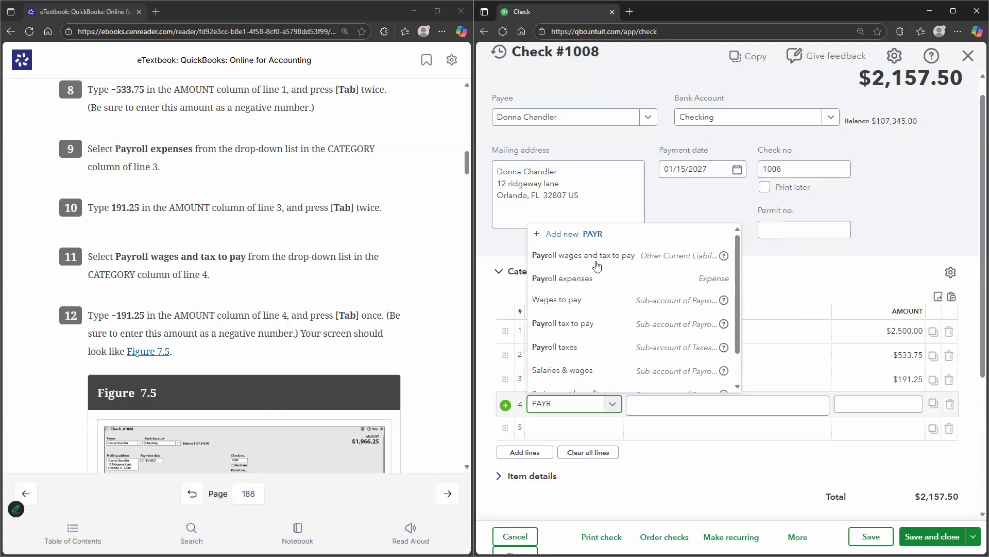
click(597, 266)
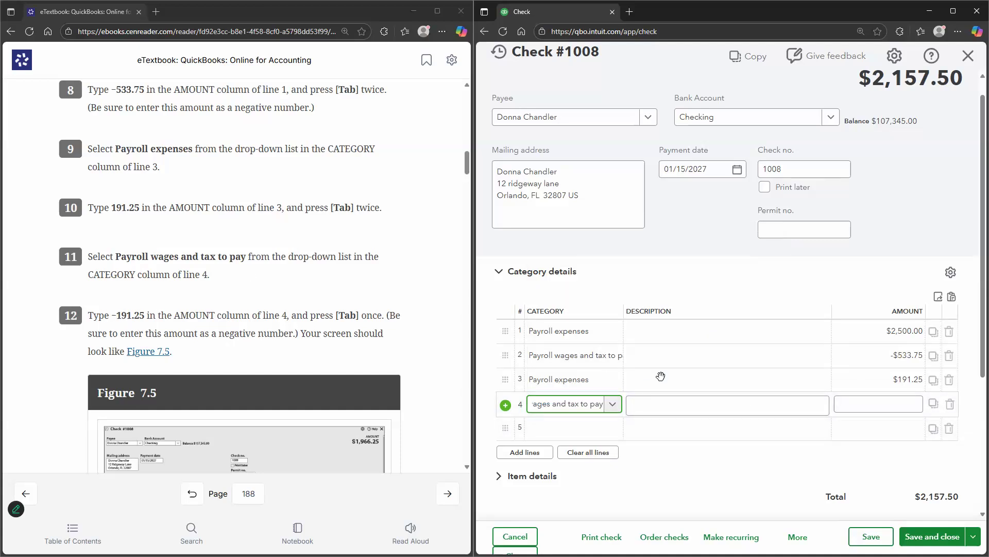
click(912, 404)
text(-$191.25)
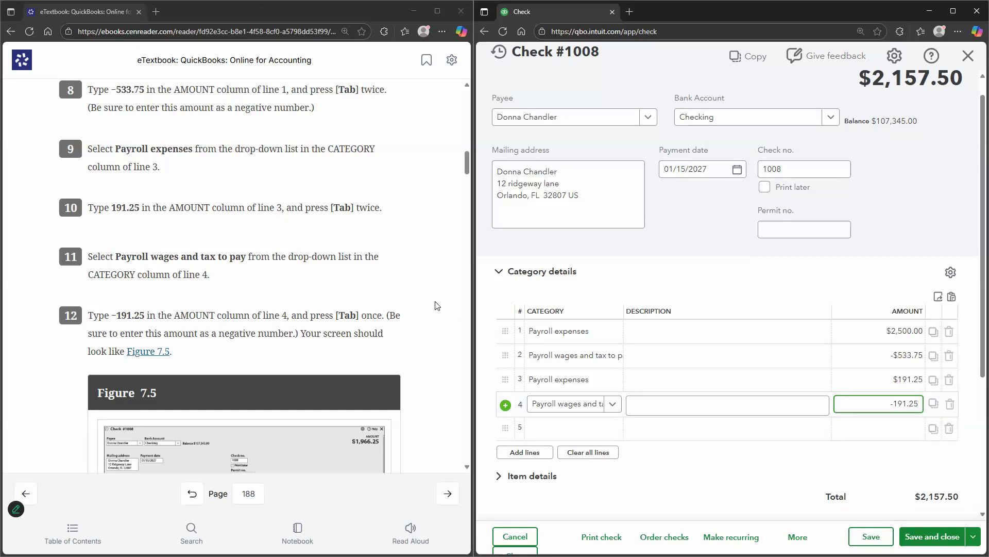
Step: Compare the completed check 1008 with the textbook's Figure 7.5 and with the semimonthly payroll figures in Figure 7.4
click(437, 304)
scroll(230, 300, down, 4)
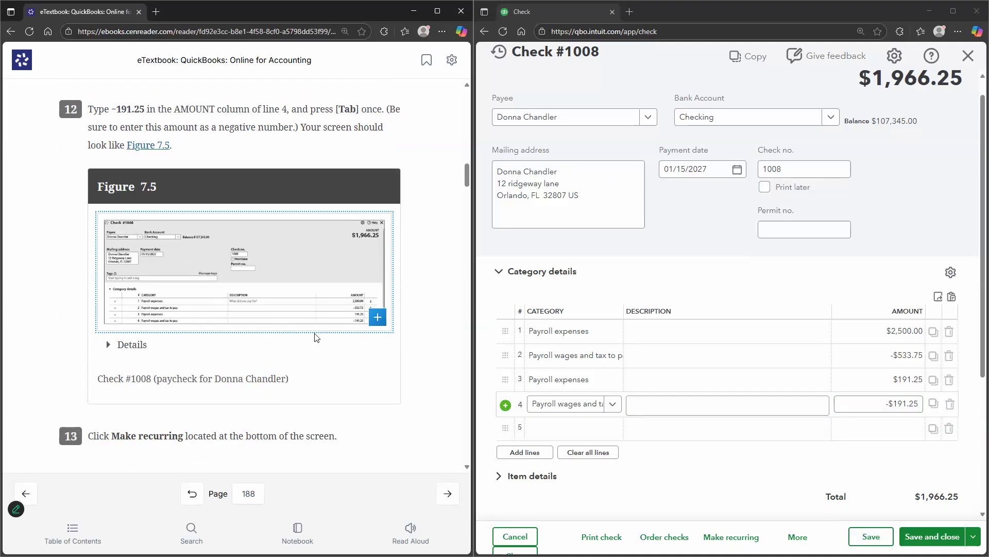
click(373, 325)
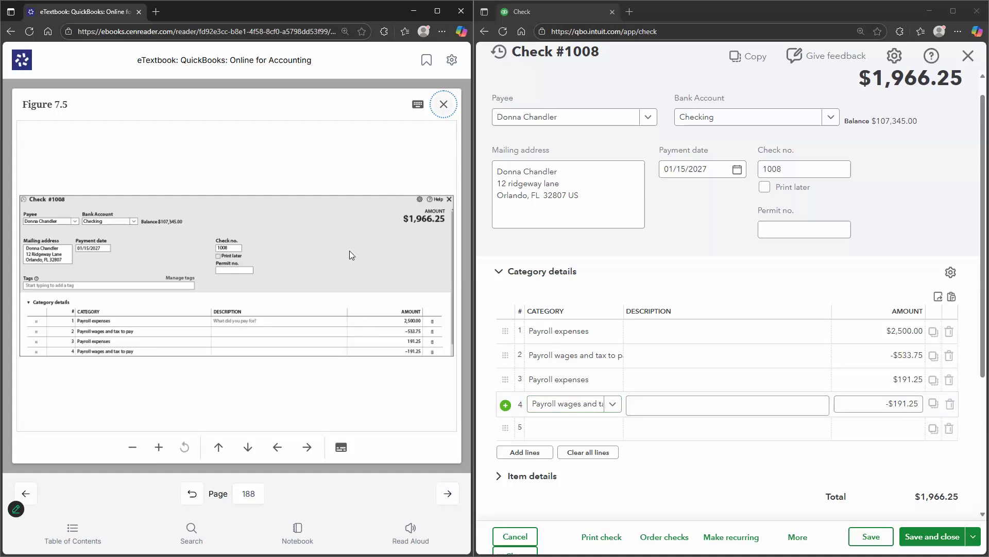
key(Escape)
scroll(284, 260, up, 15)
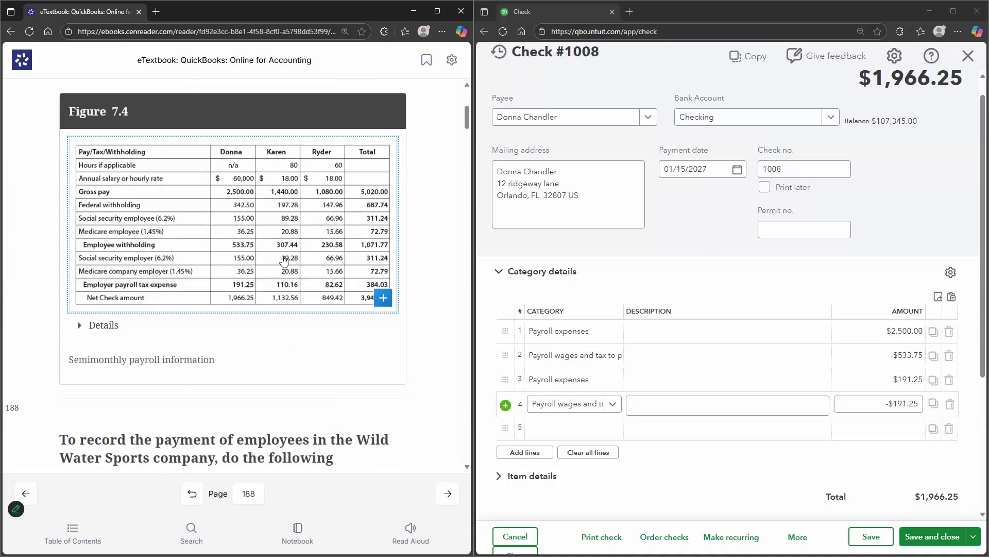
scroll(284, 260, up, 1)
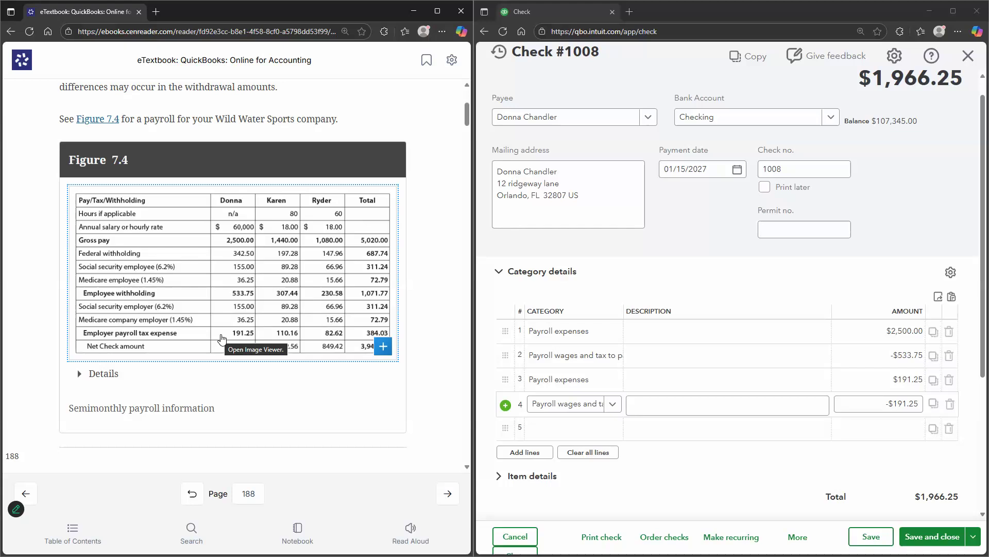
Step: Make the check recurring with the type Unscheduled and save it as a template, following textbook steps 13 to 15
scroll(331, 331, down, 4)
scroll(329, 327, down, 12)
scroll(331, 320, down, 7)
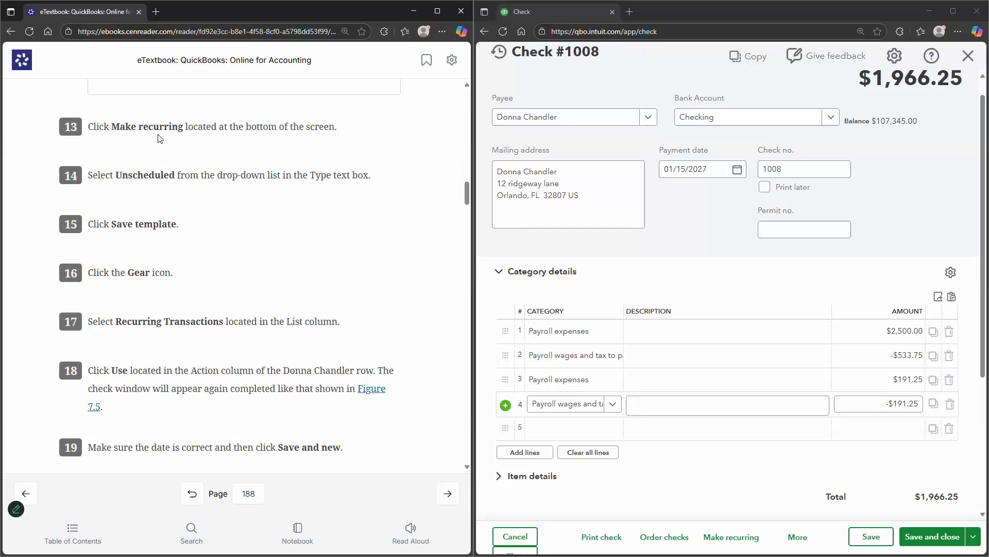
scroll(171, 176, up, 2)
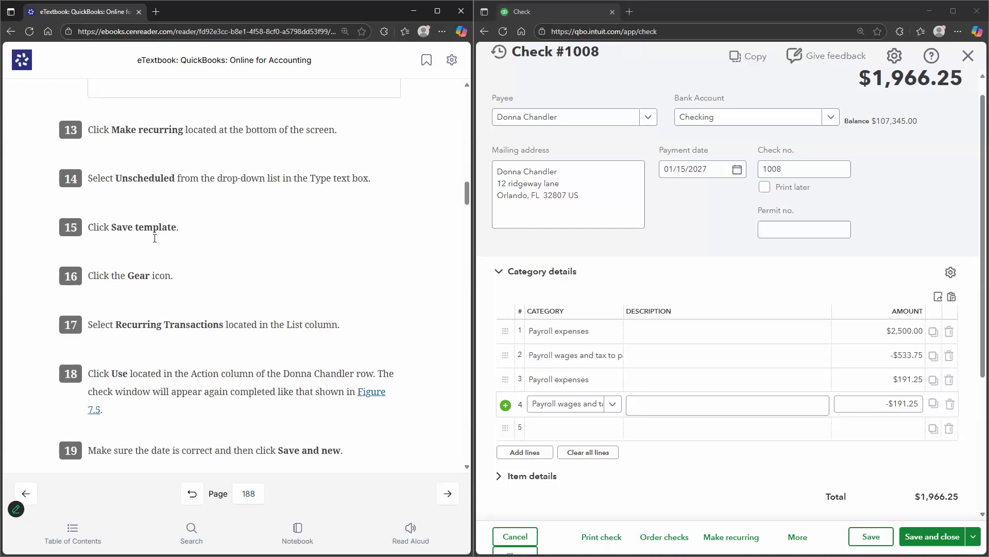
click(731, 537)
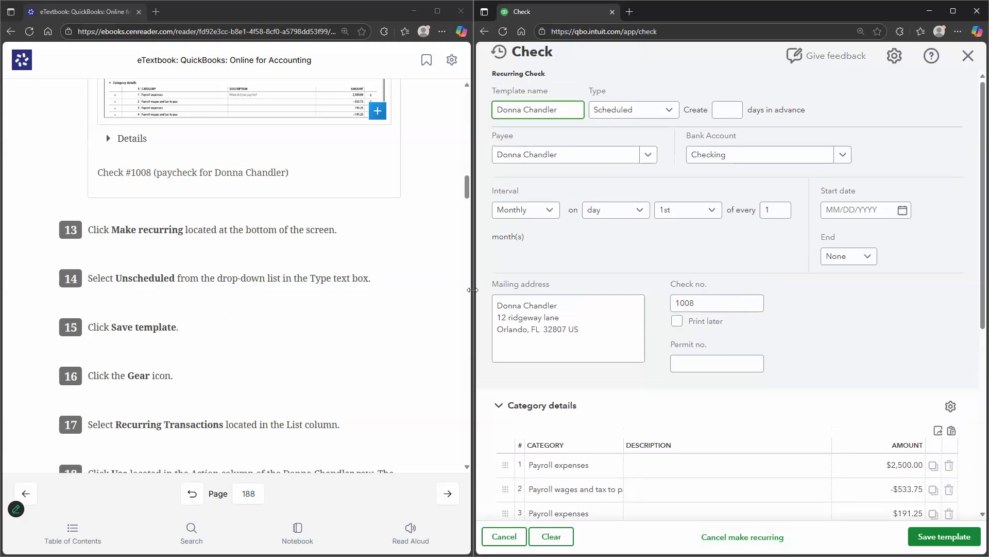
click(644, 110)
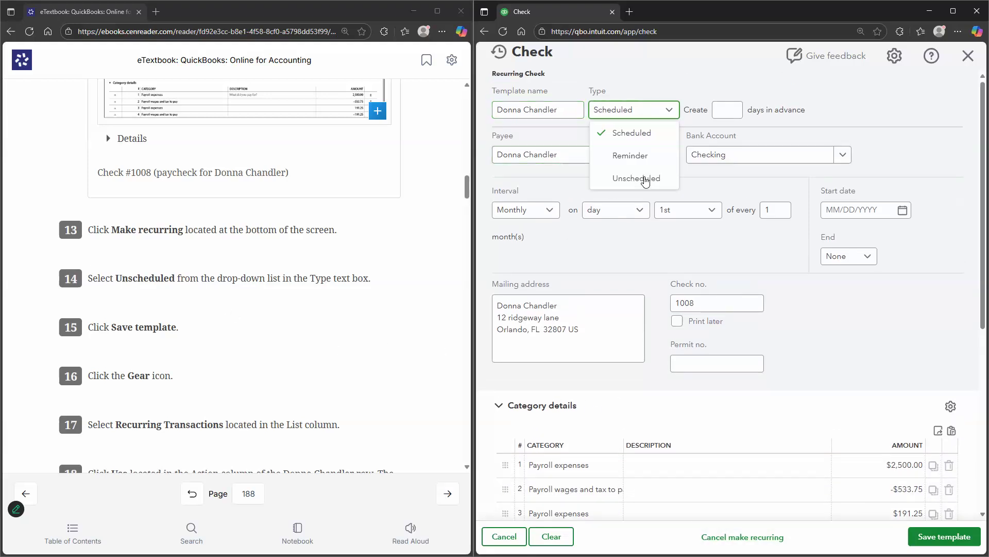
click(639, 179)
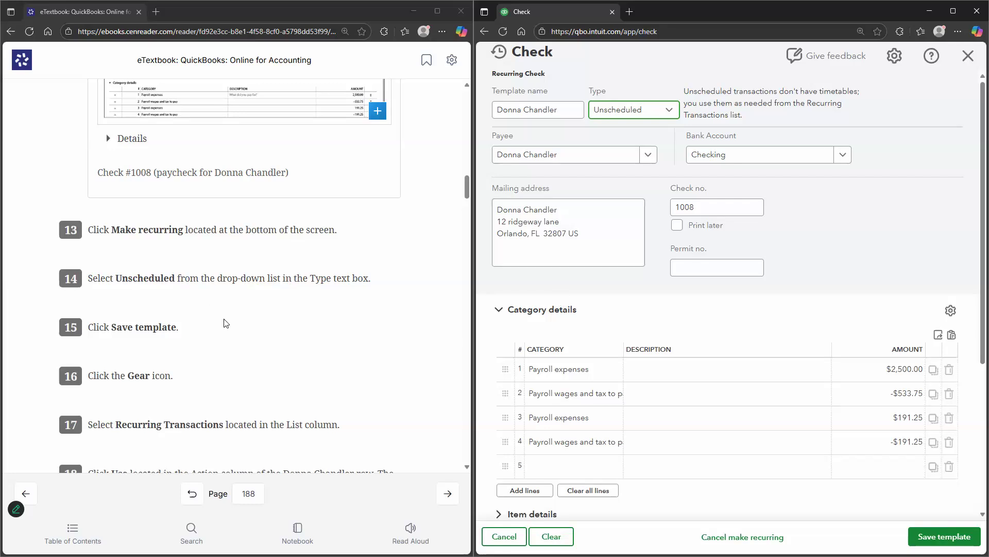
scroll(227, 323, down, 1)
click(944, 536)
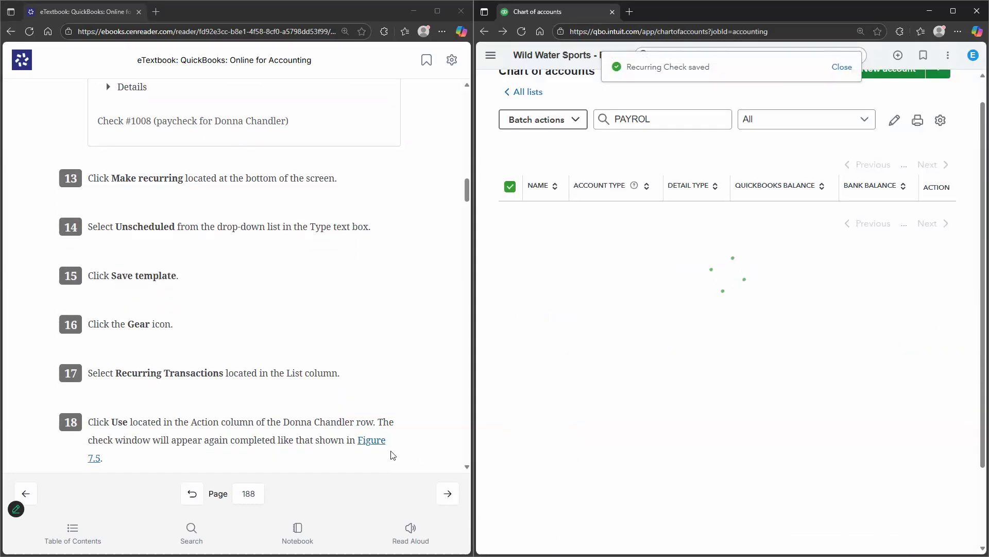
scroll(126, 285, down, 2)
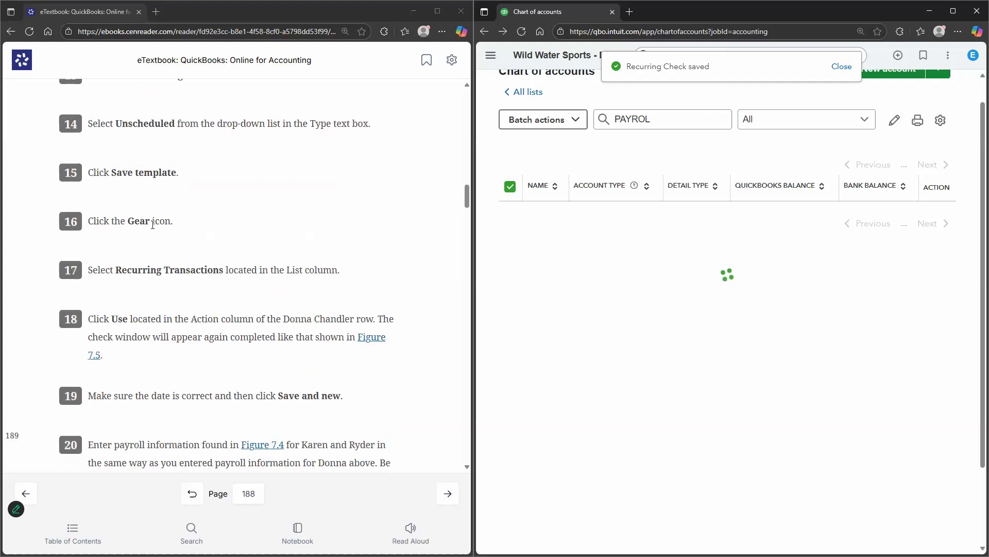
click(948, 57)
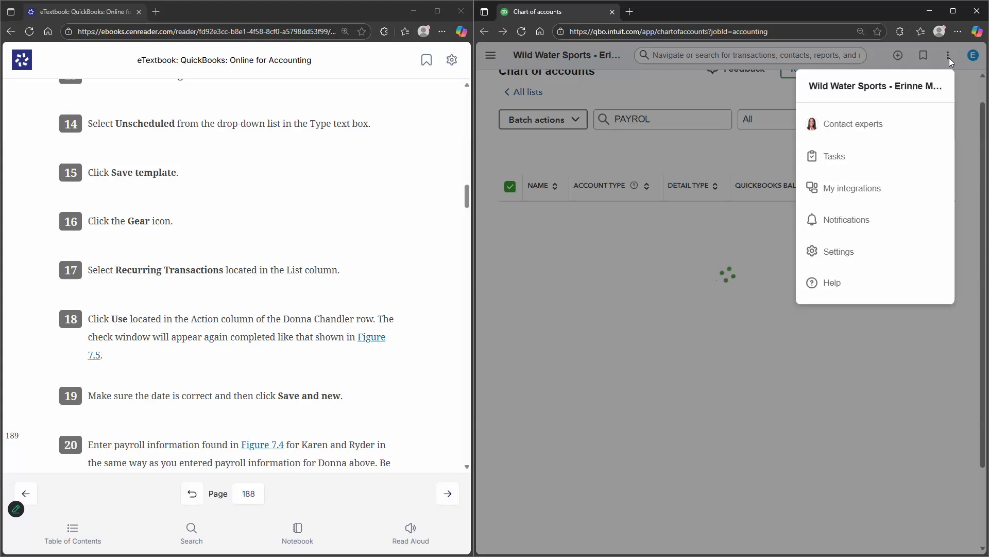
click(901, 57)
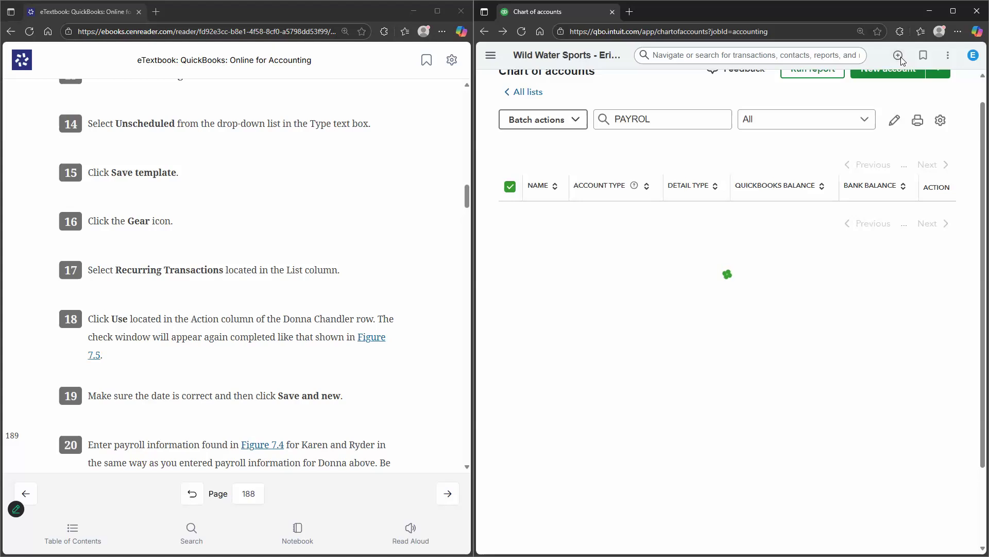
click(901, 57)
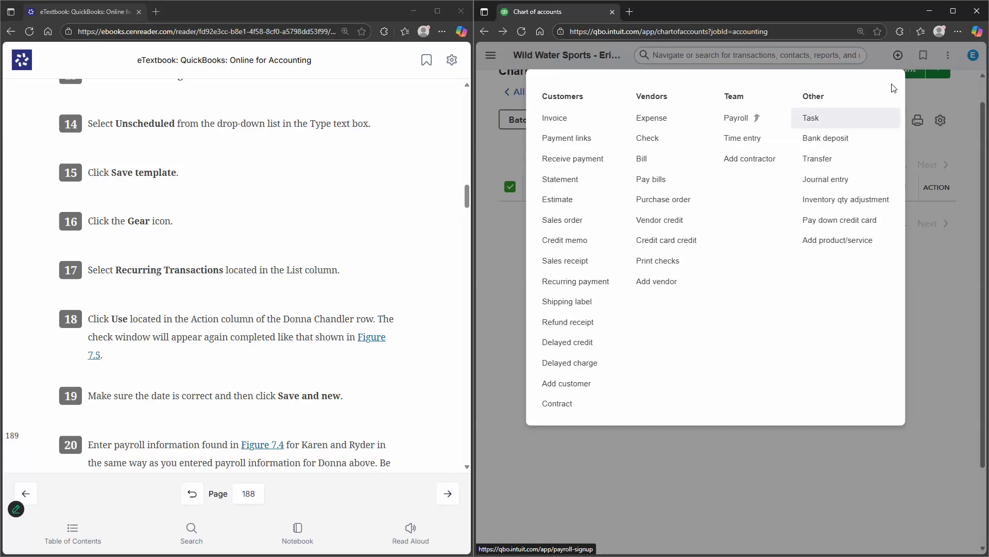
click(947, 56)
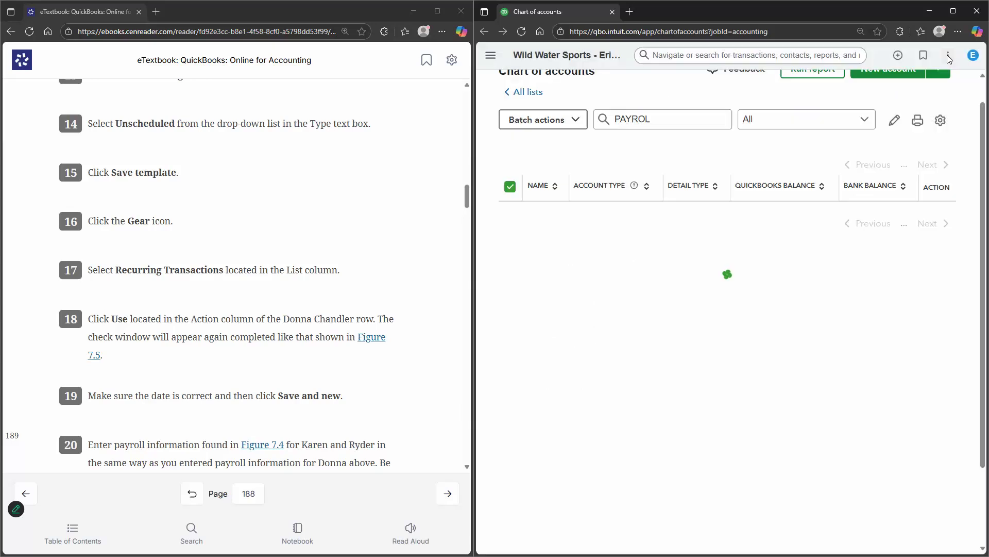
click(948, 55)
click(861, 248)
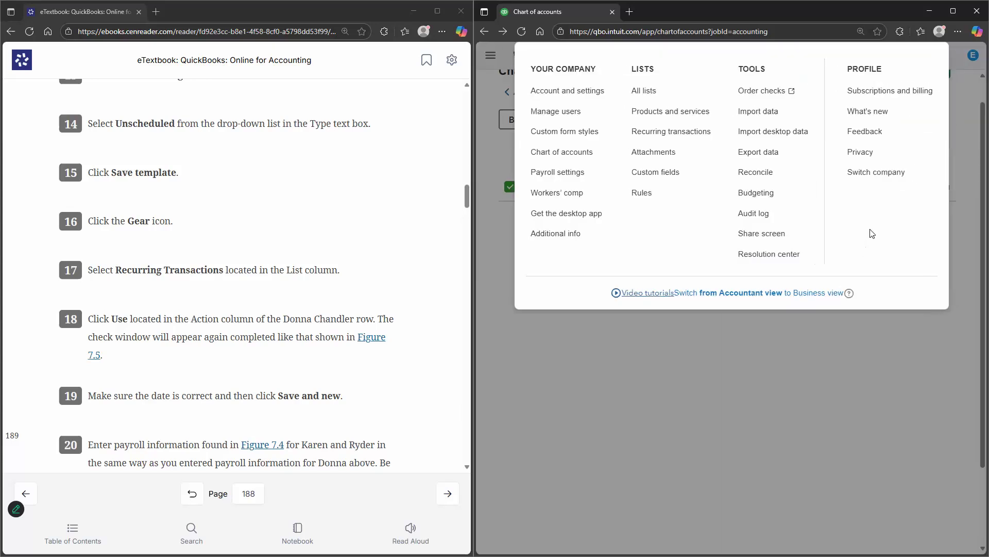
click(949, 62)
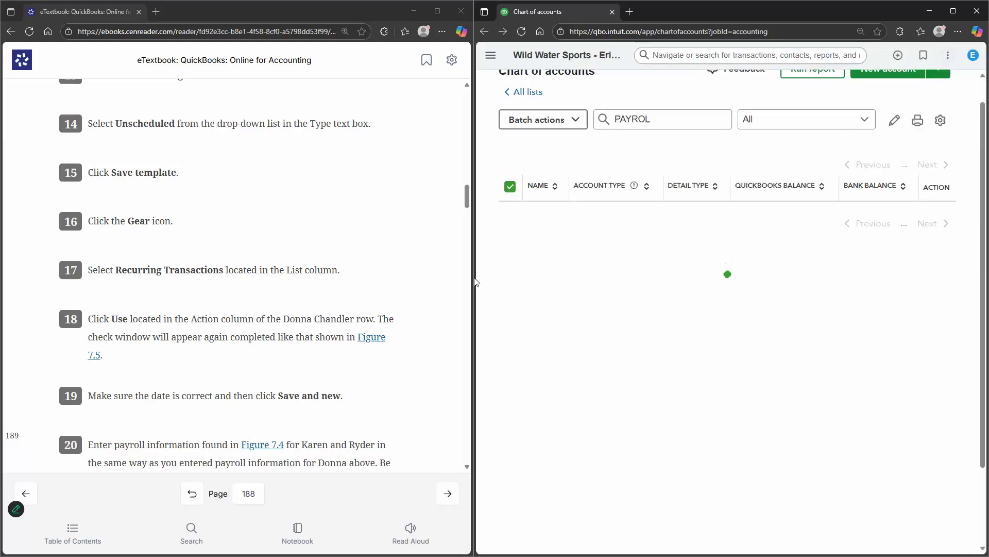
drag(473, 282, 344, 282)
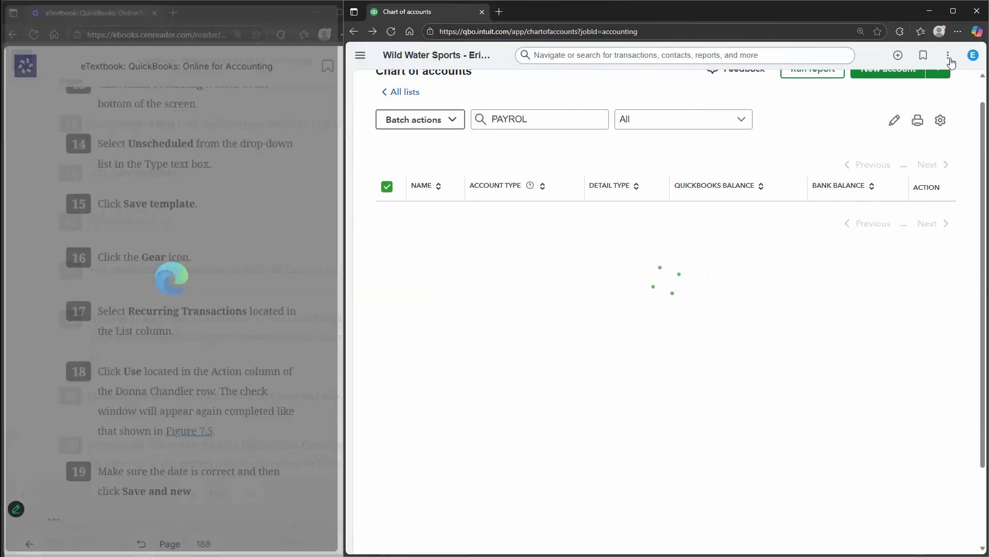
click(923, 59)
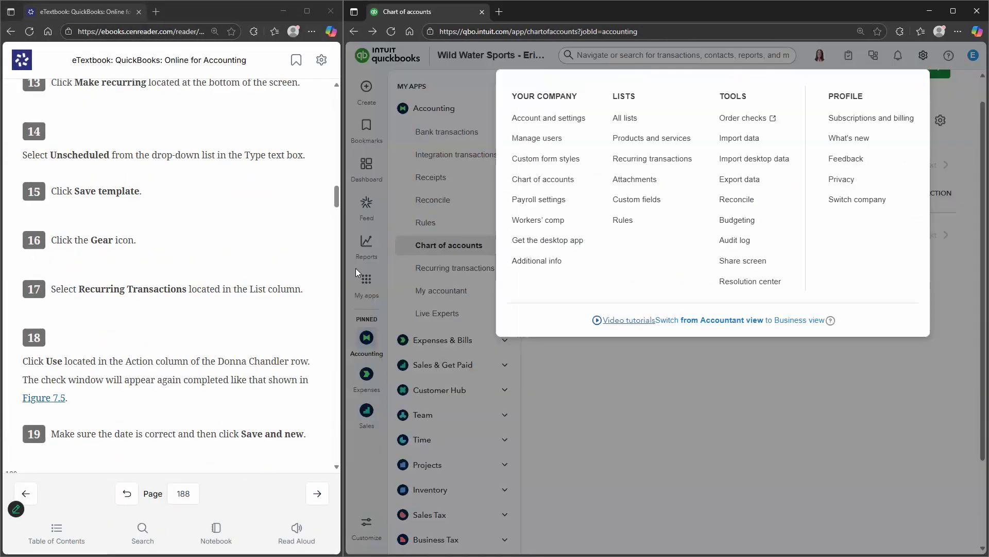
Step: Open the Recurring Transactions list and use the saved unscheduled check template to create the paycheck
drag(342, 276, 502, 276)
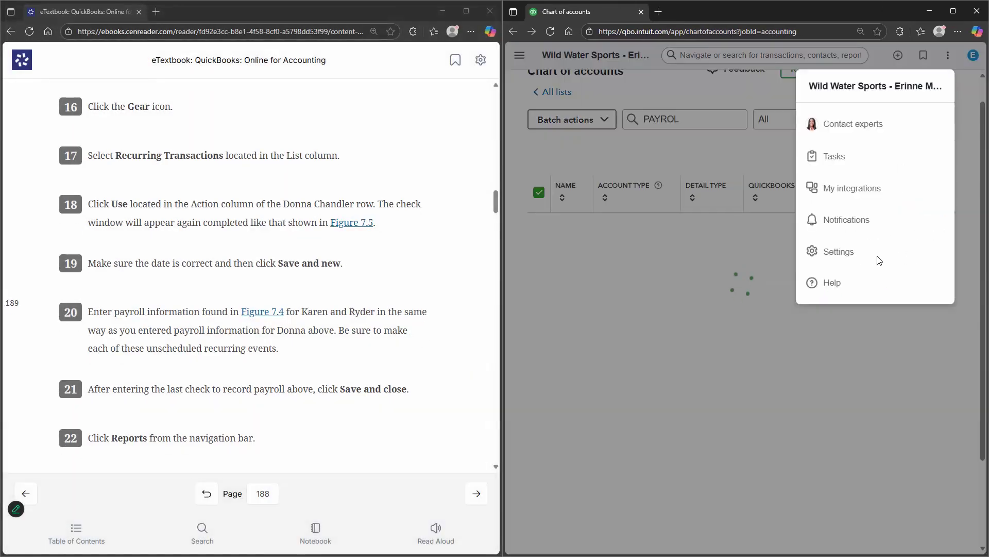
click(876, 257)
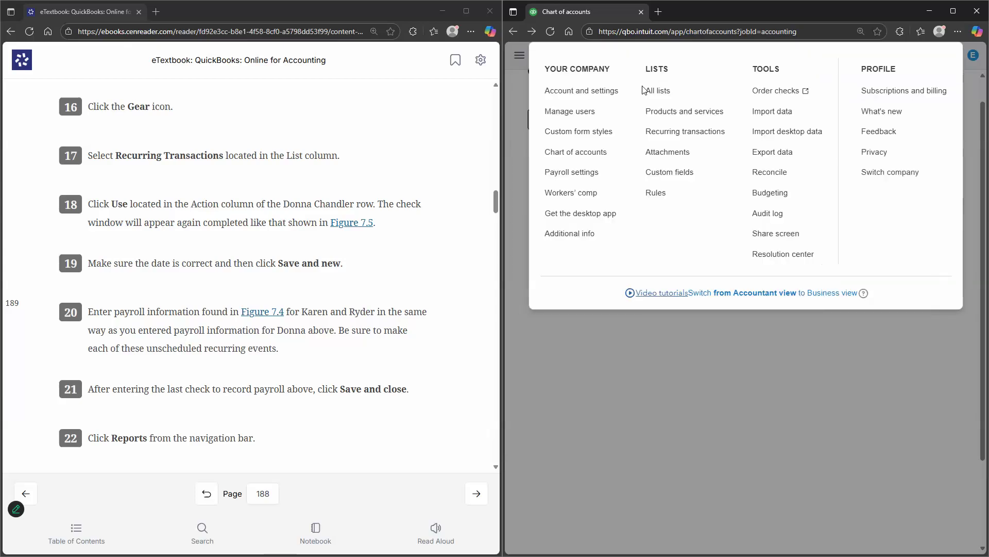
click(670, 132)
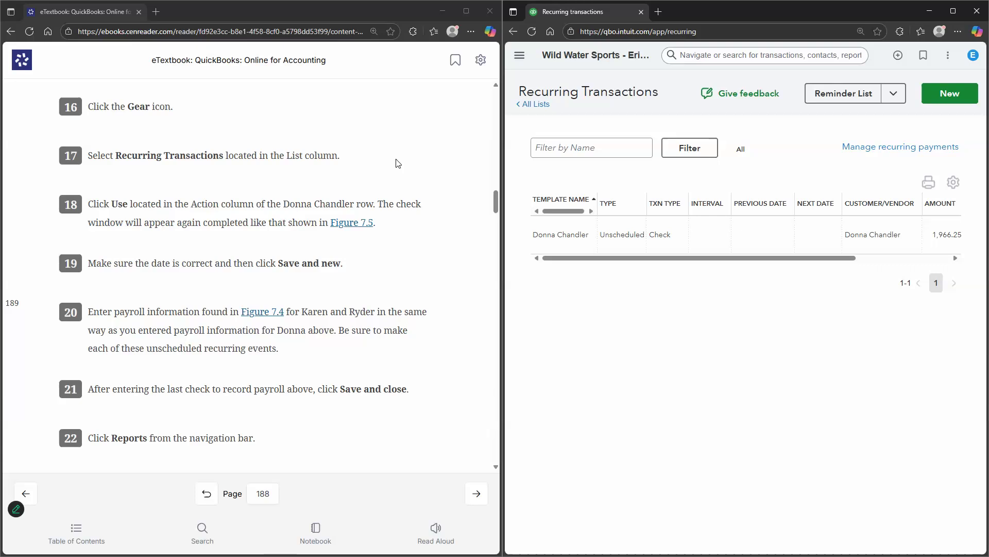
scroll(398, 163, down, 1)
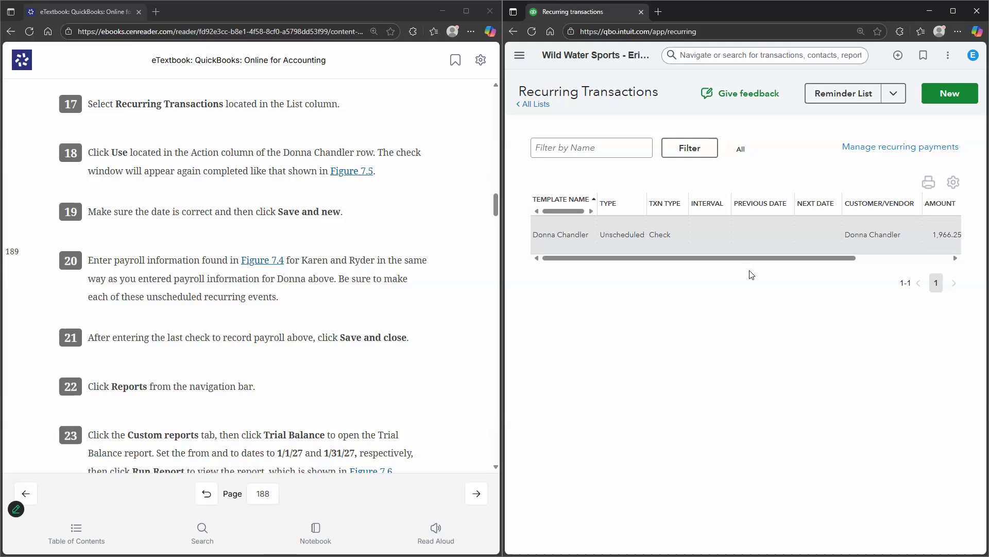
scroll(934, 243, right, 3)
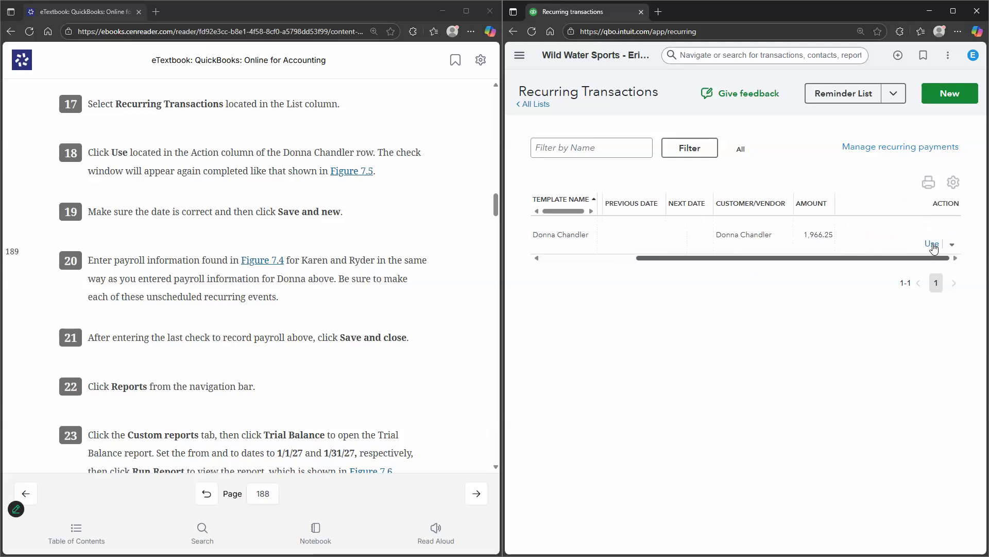
click(932, 244)
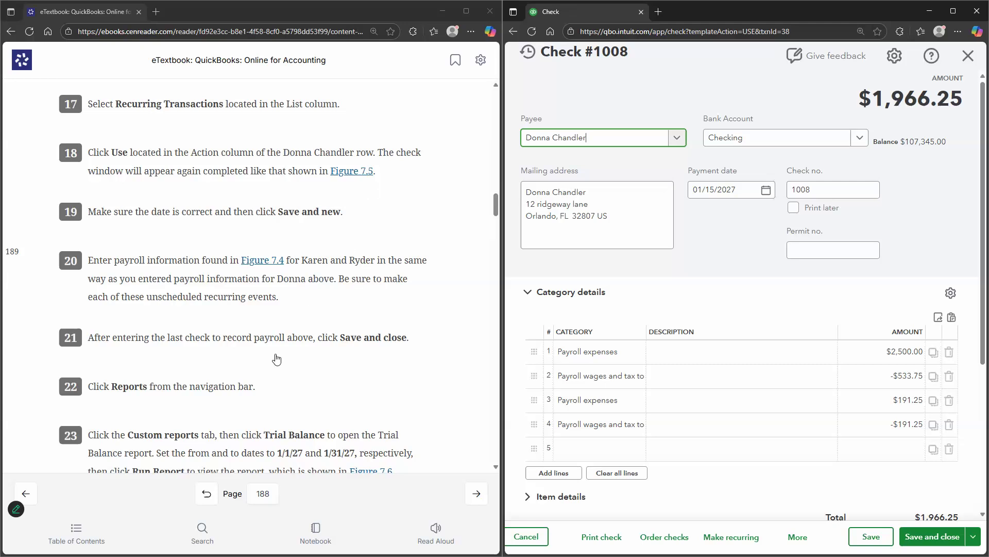
Step: Save check 1008 dated 01/15/2027 and start a new check, following textbook step 19
scroll(335, 360, up, 10)
scroll(366, 340, down, 4)
scroll(366, 340, down, 10)
scroll(370, 319, up, 1)
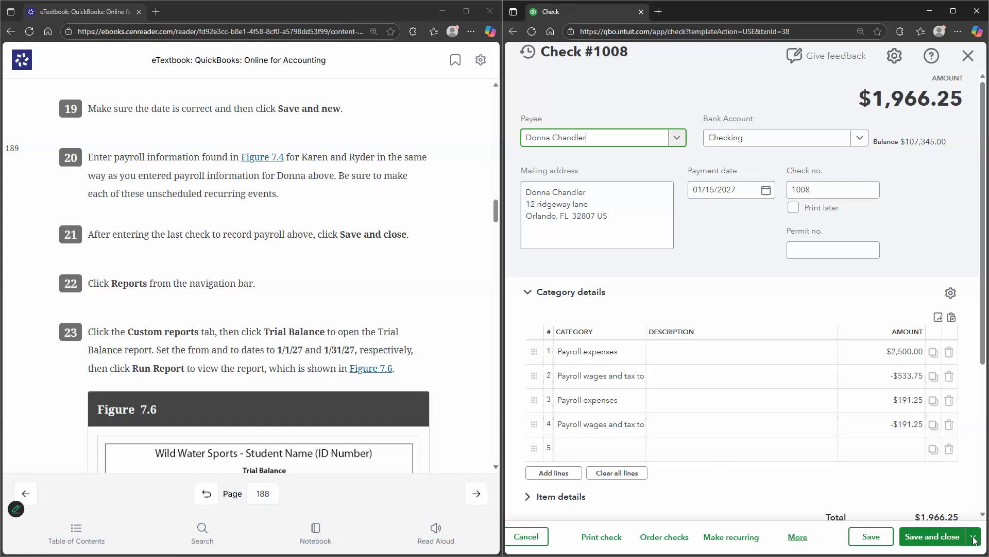
click(943, 536)
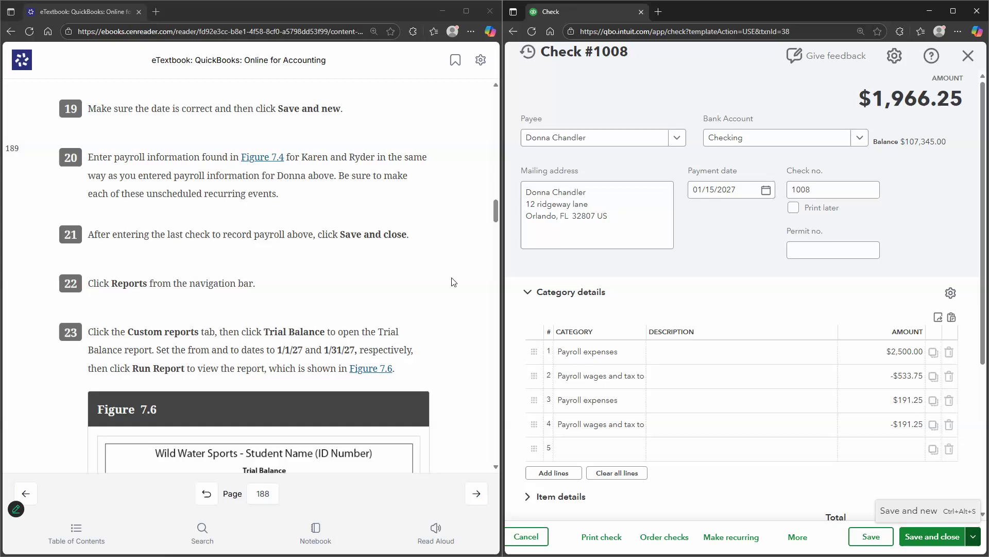
Step: Select the second employee listed in the textbook's Figure 7.4 as the payee of check 1009
scroll(428, 278, up, 15)
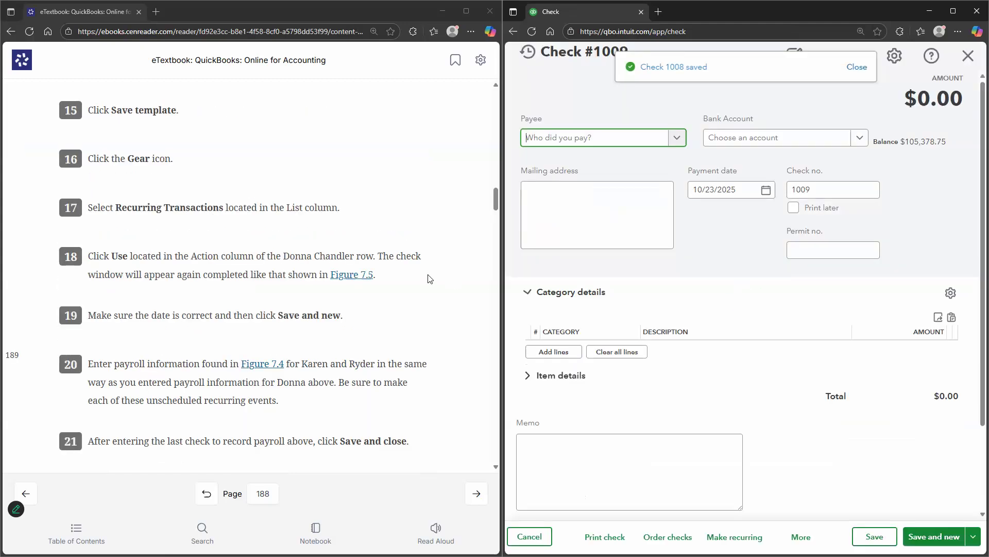
scroll(428, 278, up, 10)
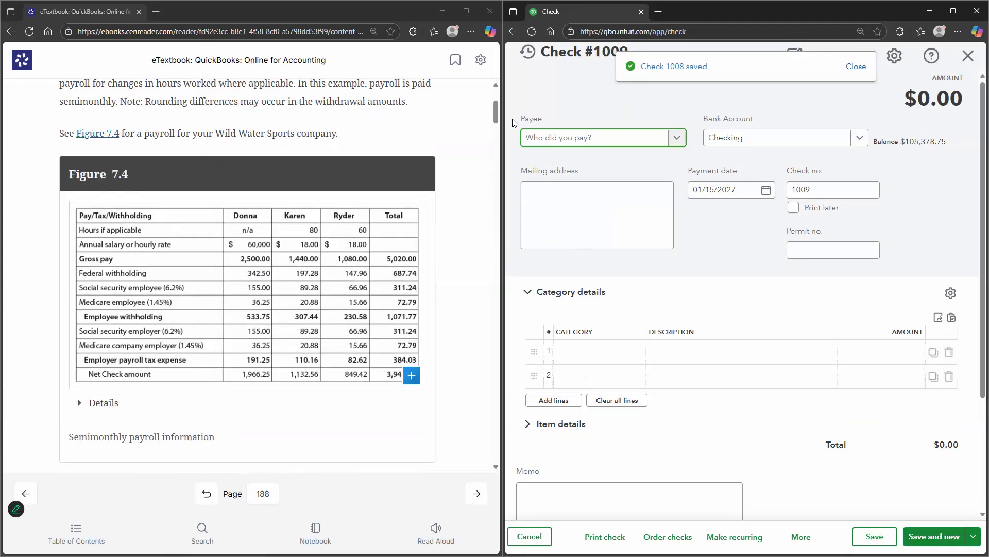
click(546, 138)
text(KARE)
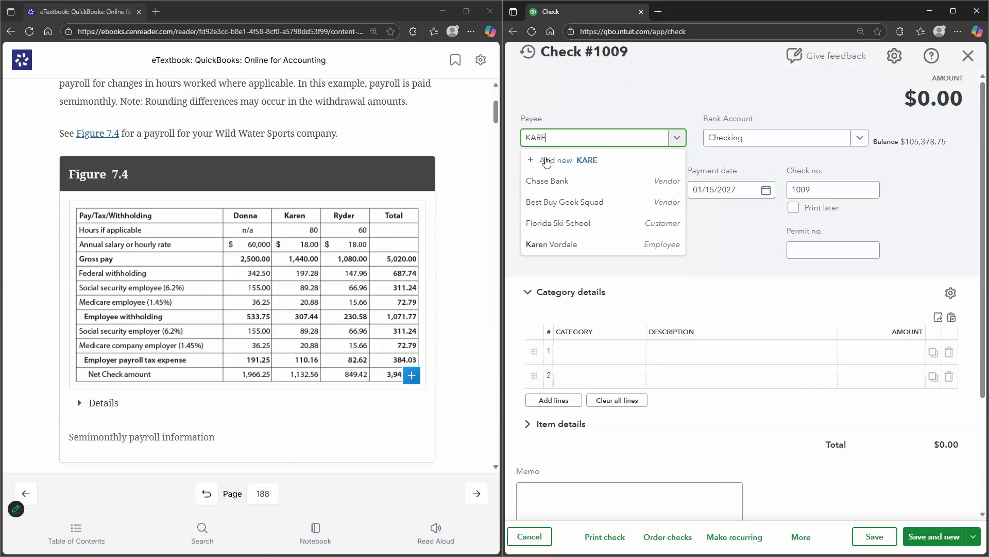
click(554, 183)
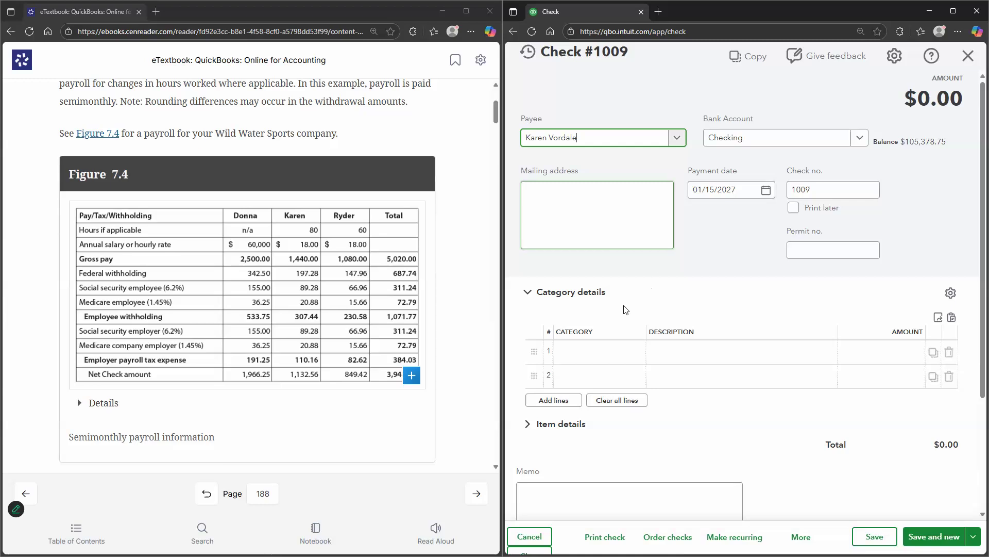
Step: Fill line 1 of check 1009 with category Payroll expenses and the employee's gross pay of 1,440.00 from Figure 7.4
click(592, 356)
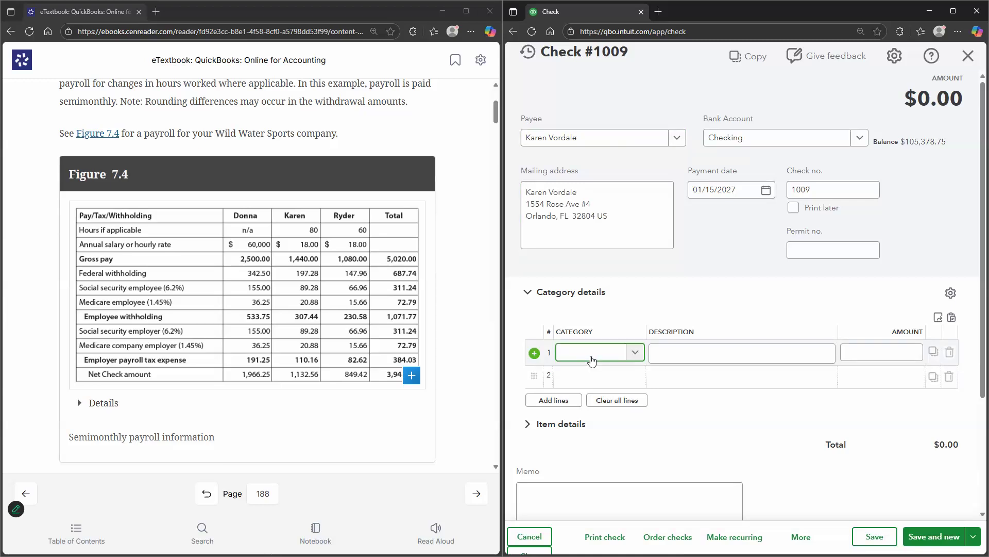
text(PAY)
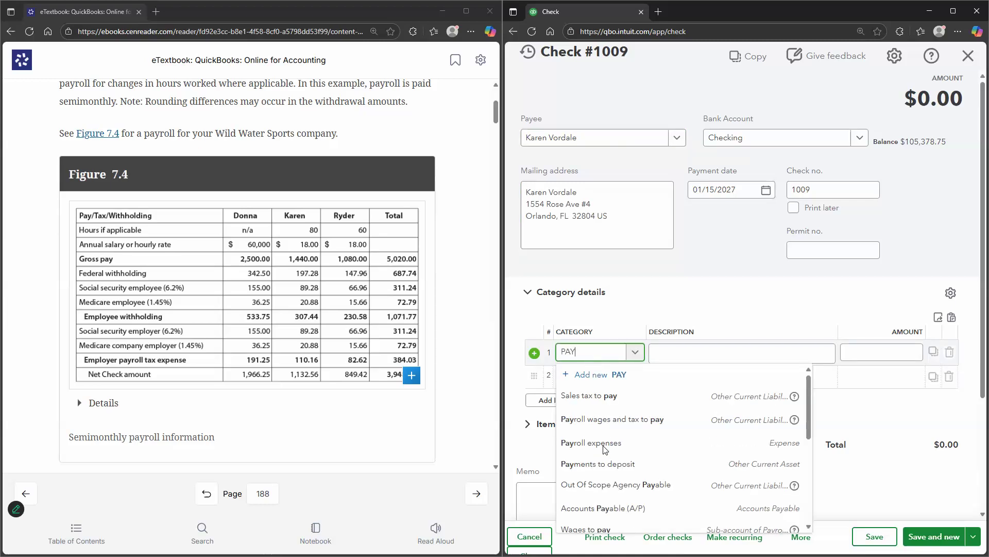
key(Up)
key(Return)
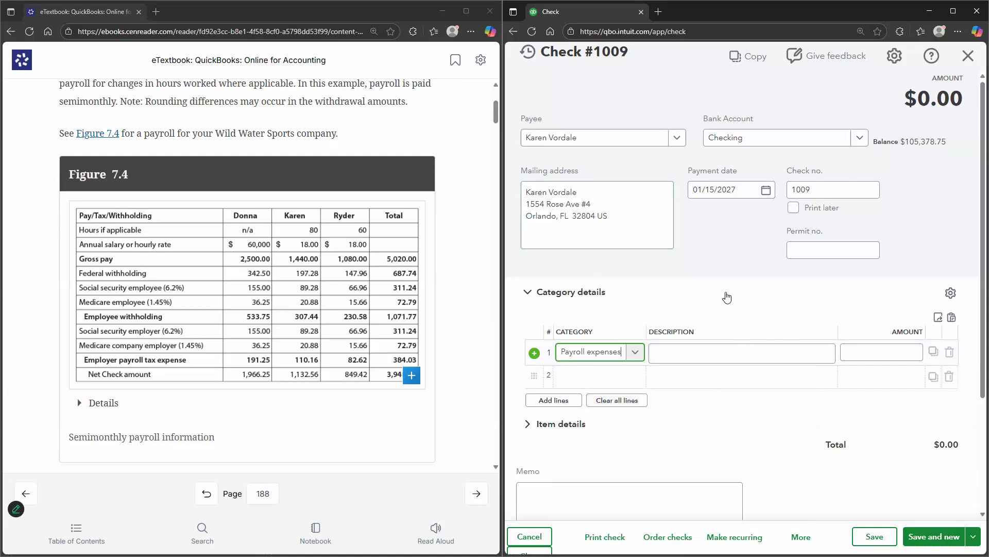
scroll(361, 316, down, 1)
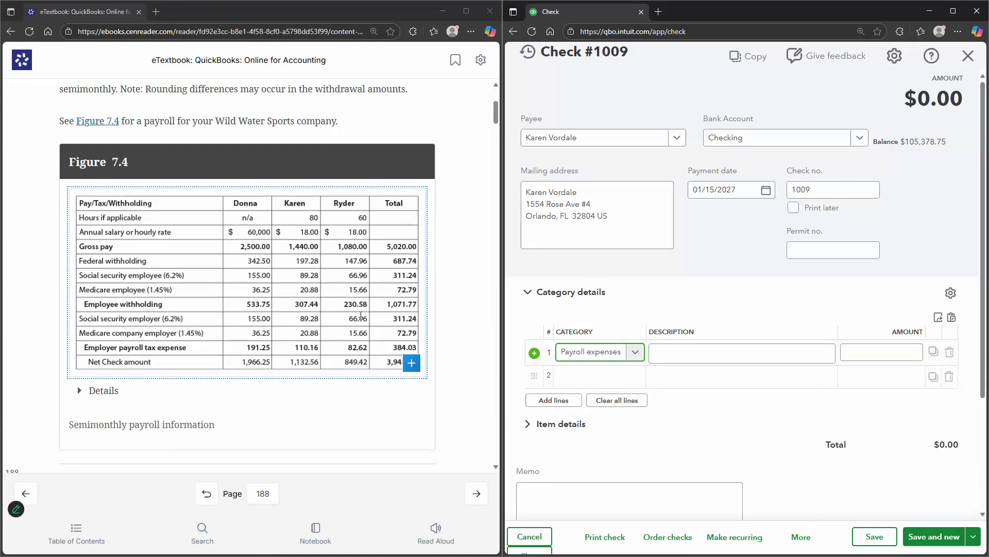
scroll(361, 316, down, 10)
scroll(203, 220, up, 2)
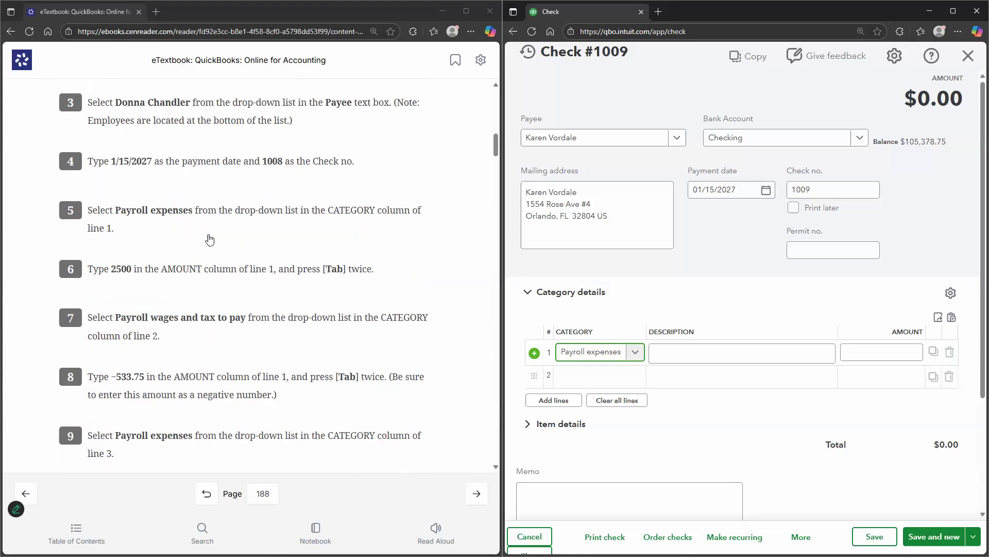
scroll(278, 281, up, 8)
scroll(309, 291, down, 5)
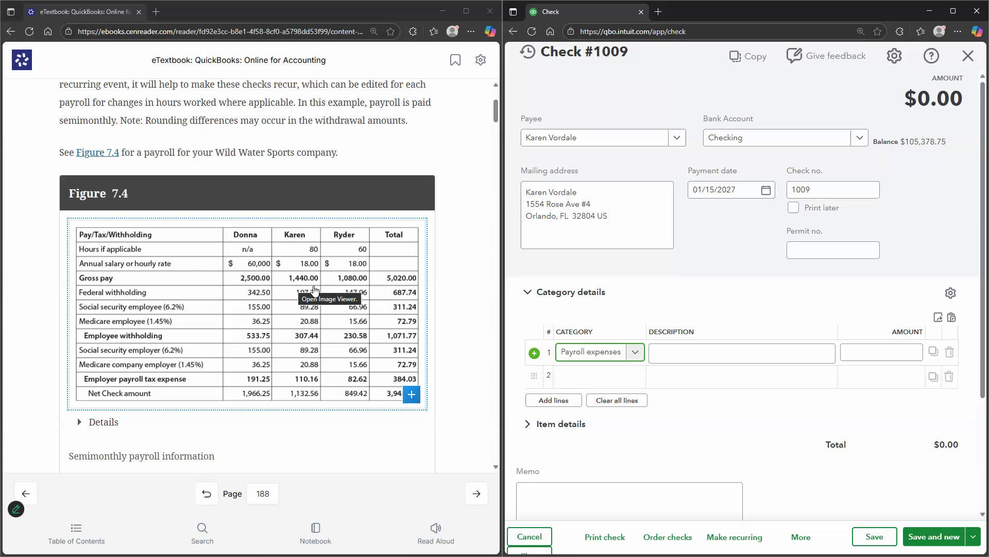
click(898, 352)
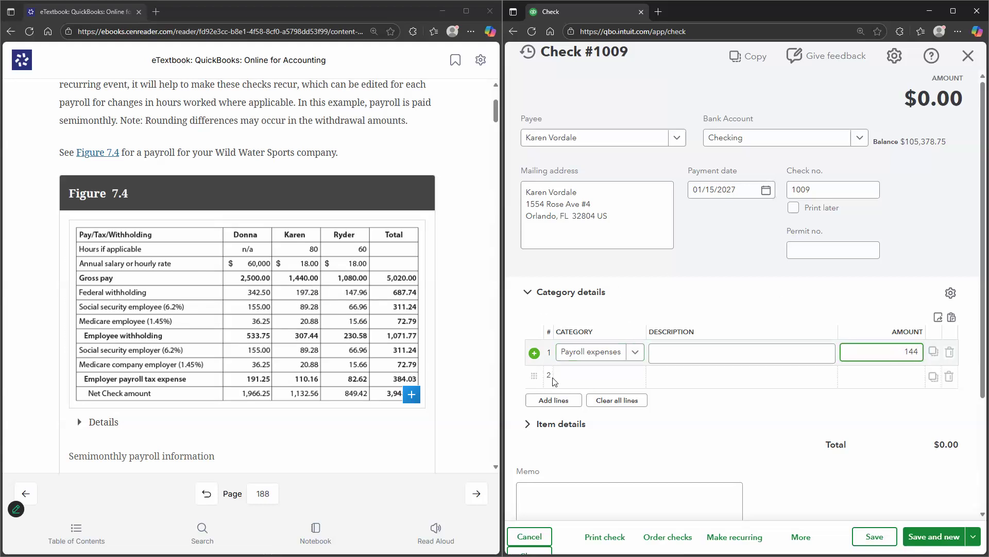
Step: Fill line 2 of check 1009 with category Payroll wages and tax to pay and amount -307.44
click(610, 372)
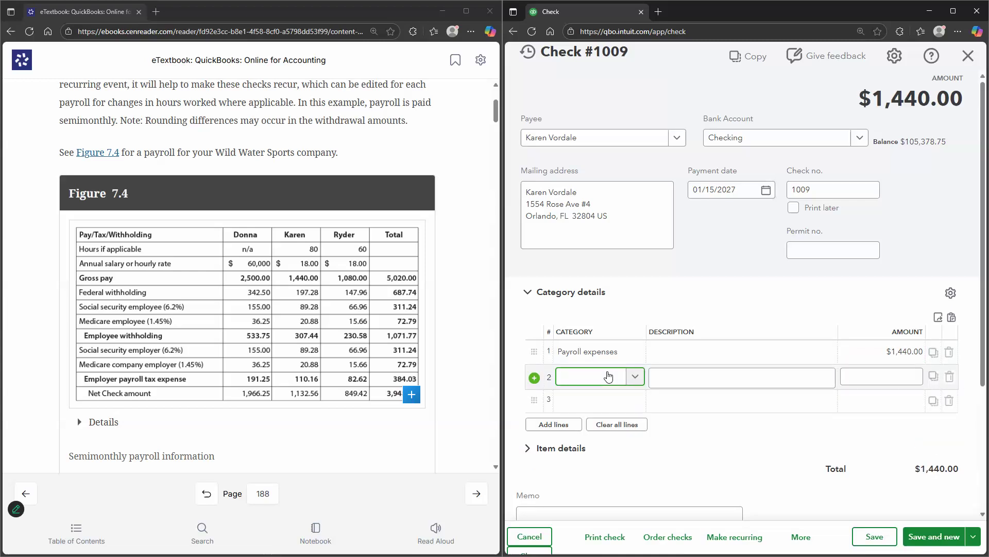
text(PAY)
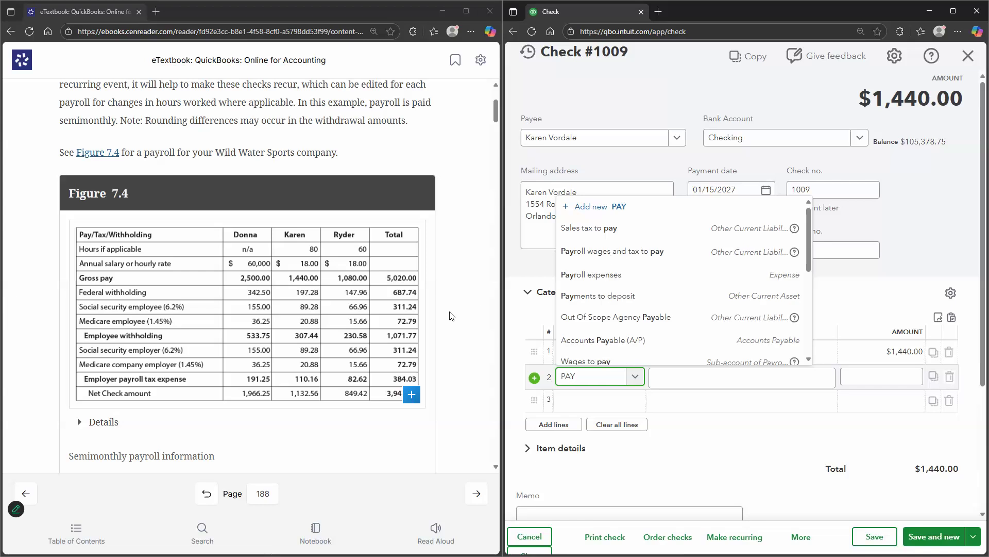
key(Down)
key(Return)
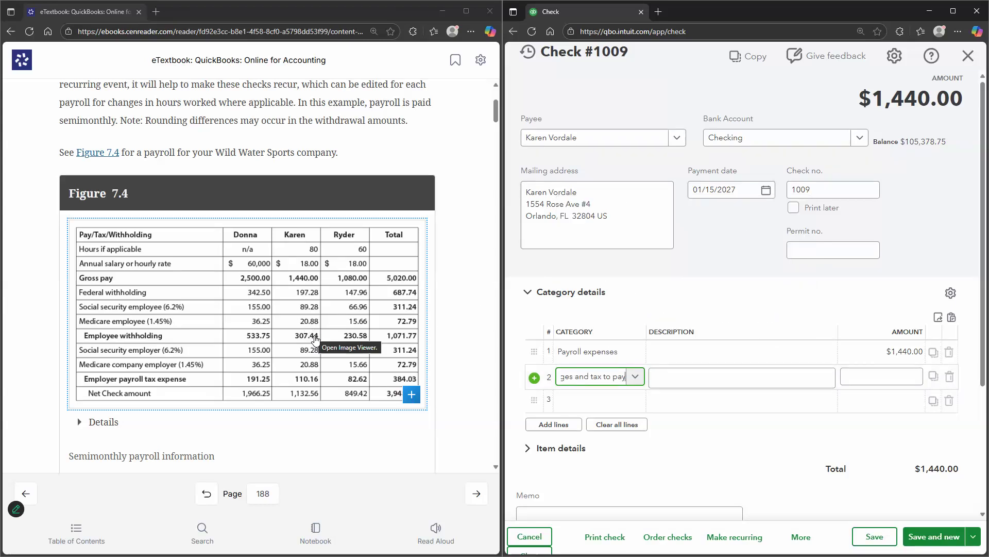
click(903, 378)
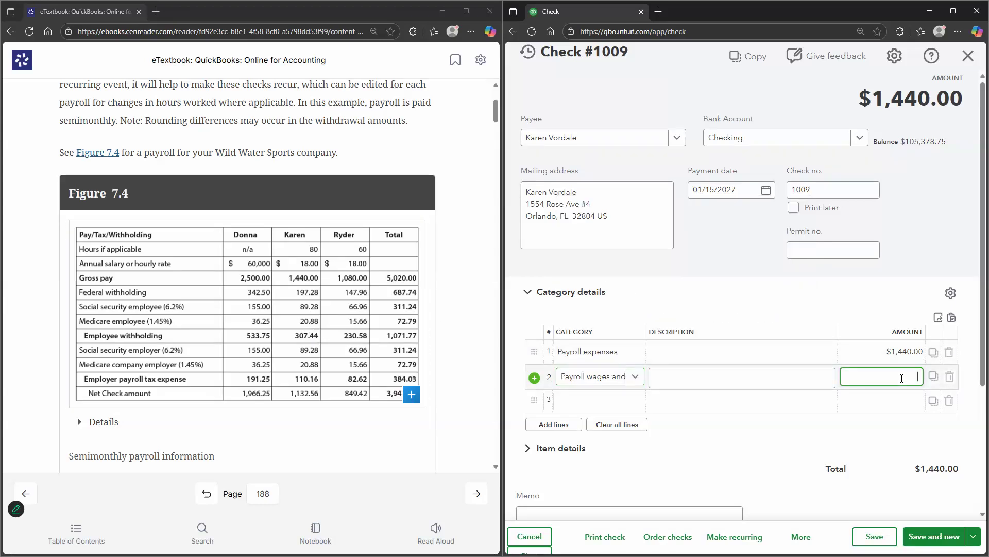
text(-307.44)
Step: Set the category of line 3 of check 1009 to Payroll expenses
click(610, 409)
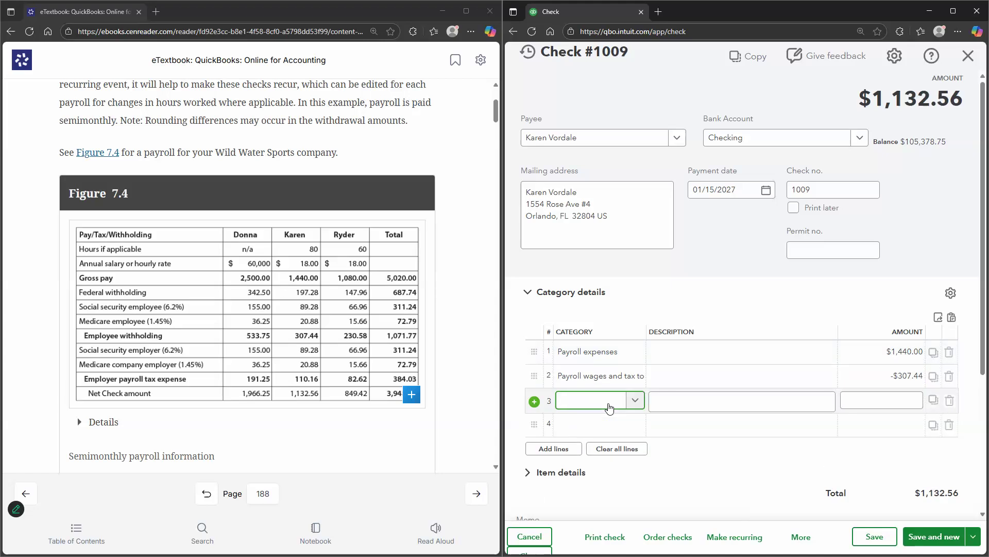
text(PAYR)
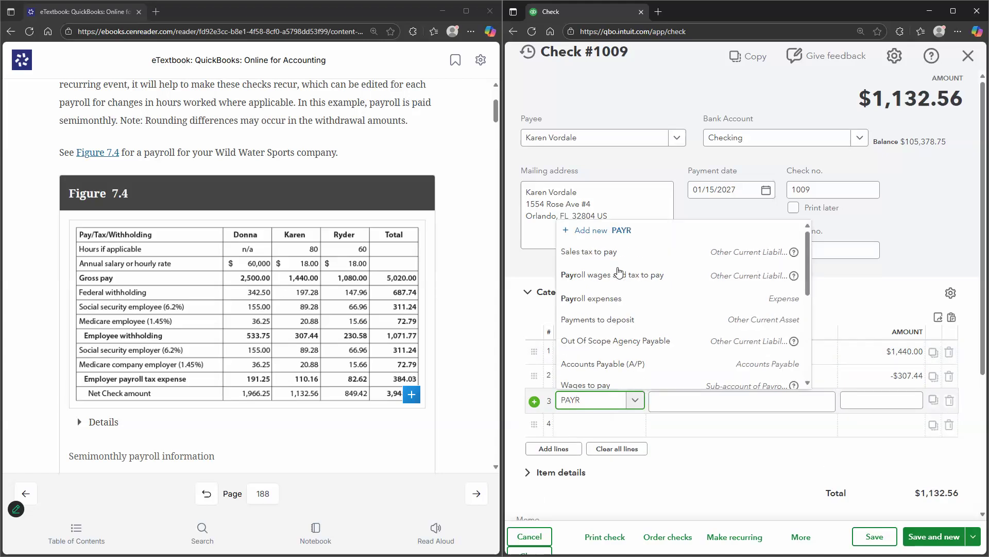
key(Down)
key(Down)
key(Return)
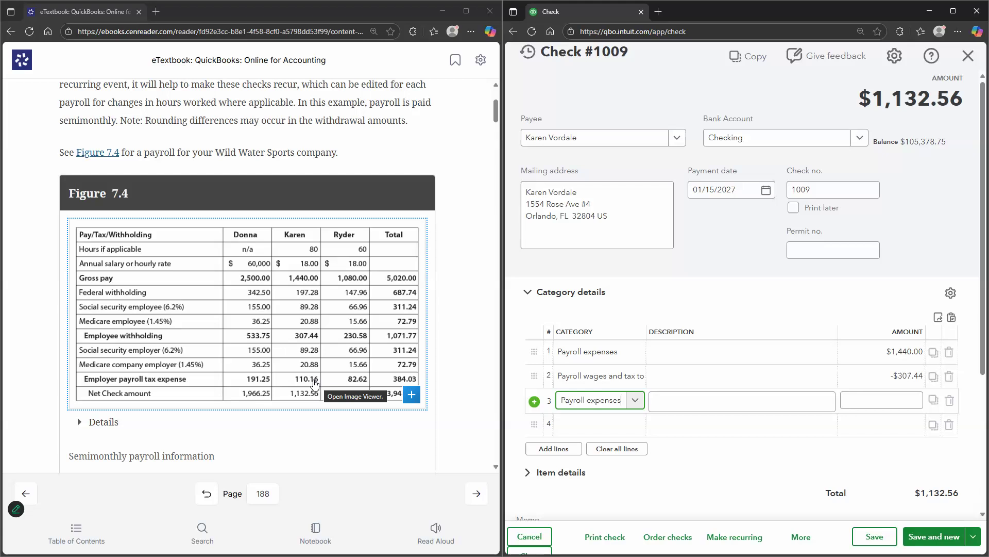
Step: Enter amount 110.16 on line 3 of check 1009 and fill line 4 with Payroll wages and tax to pay and amount -110.16
click(883, 405)
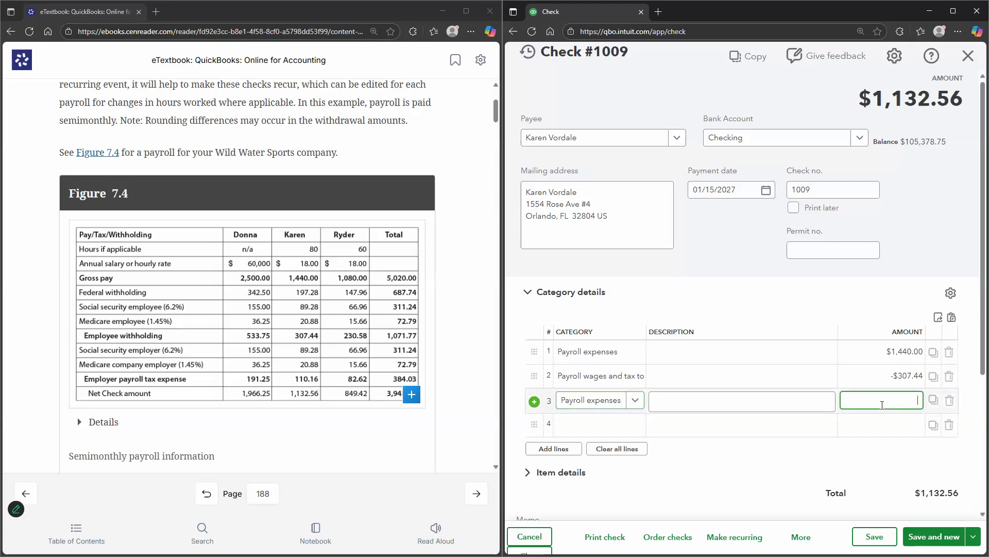
text(110.16)
click(584, 429)
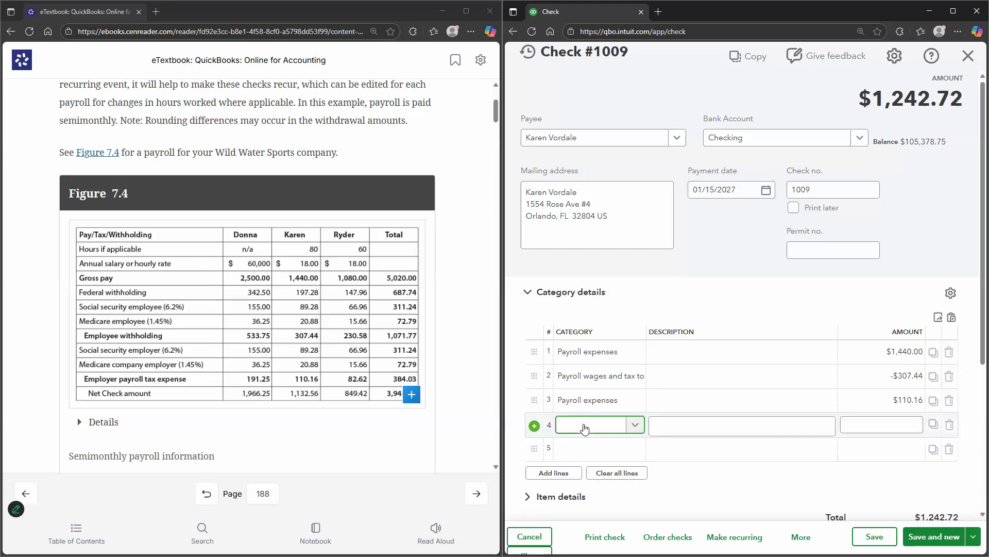
text(PAY)
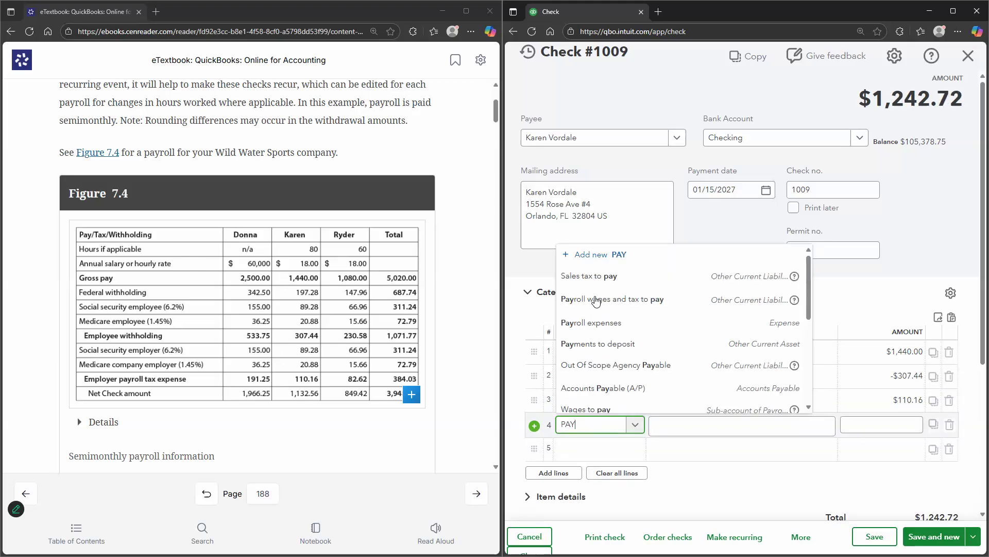
click(597, 299)
click(878, 422)
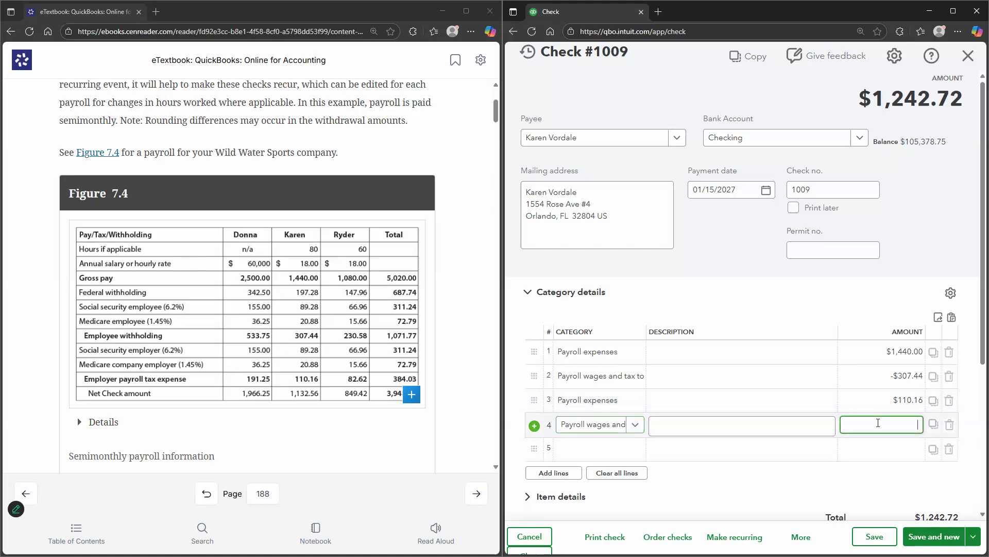
text(-110.16)
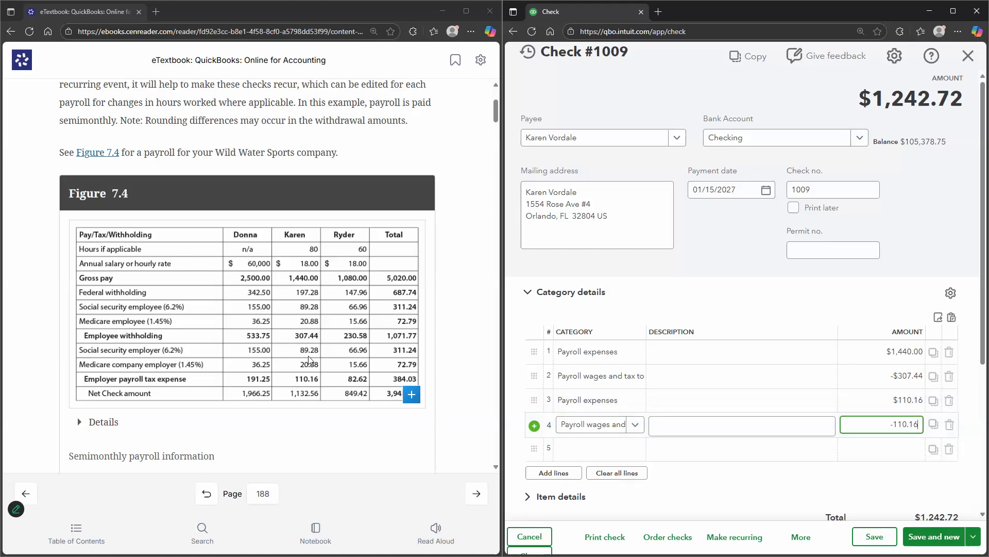
key(Return)
Step: Make the second employee's check recurring with type Unscheduled and save the template
scroll(308, 347, down, 16)
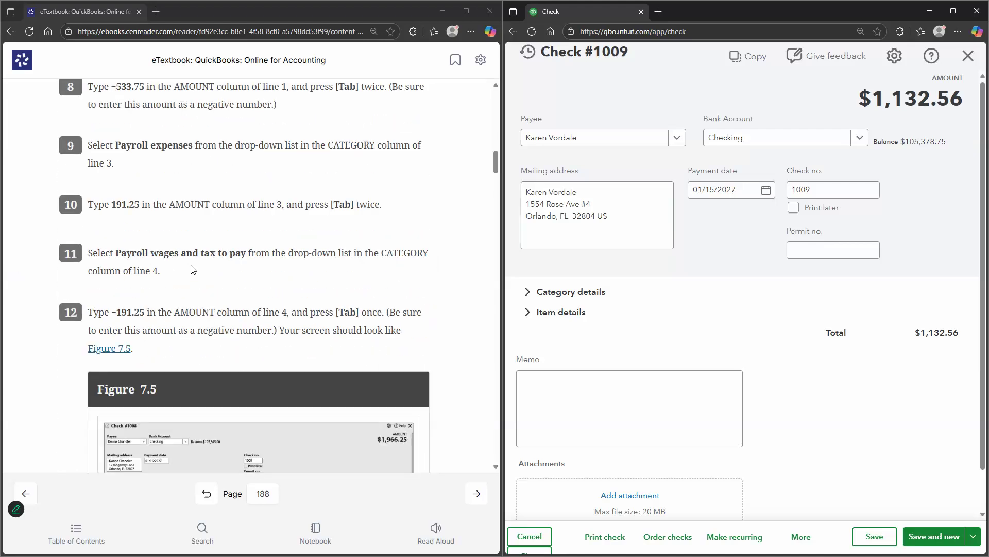
scroll(287, 280, up, 15)
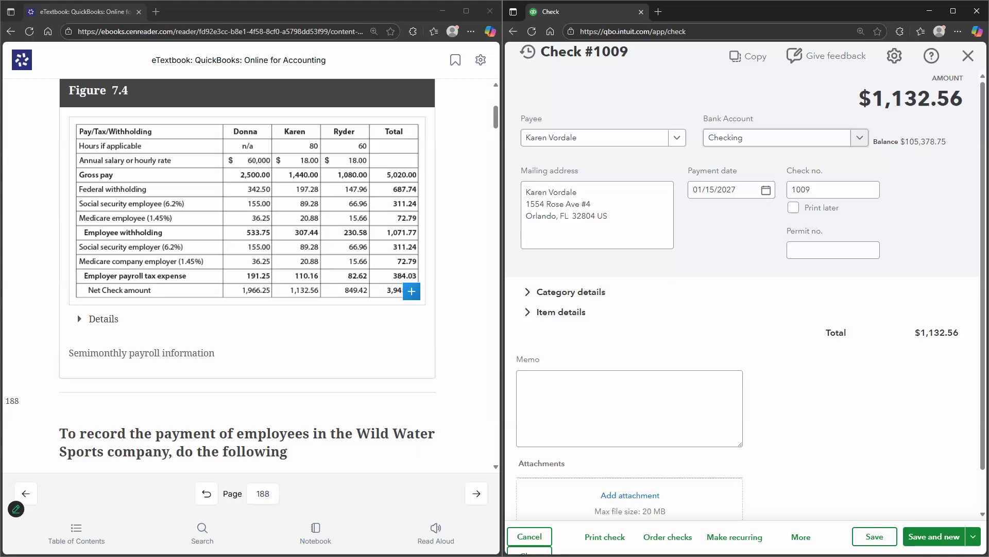
click(734, 536)
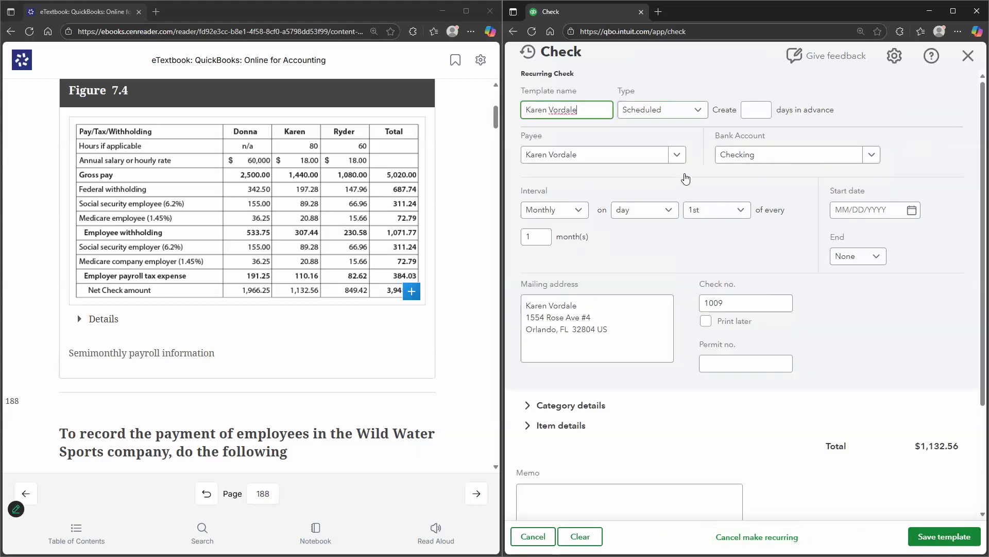
click(687, 110)
click(686, 179)
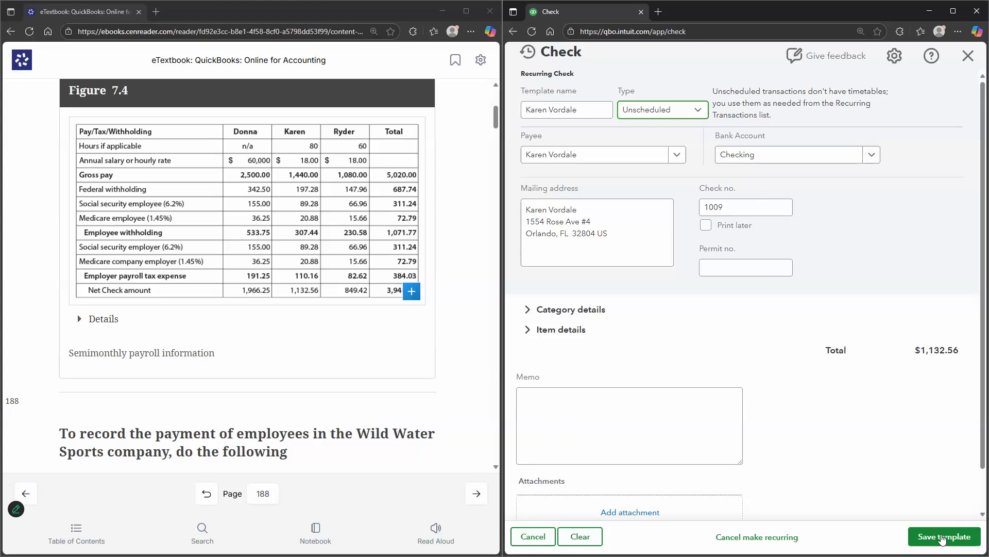
click(943, 537)
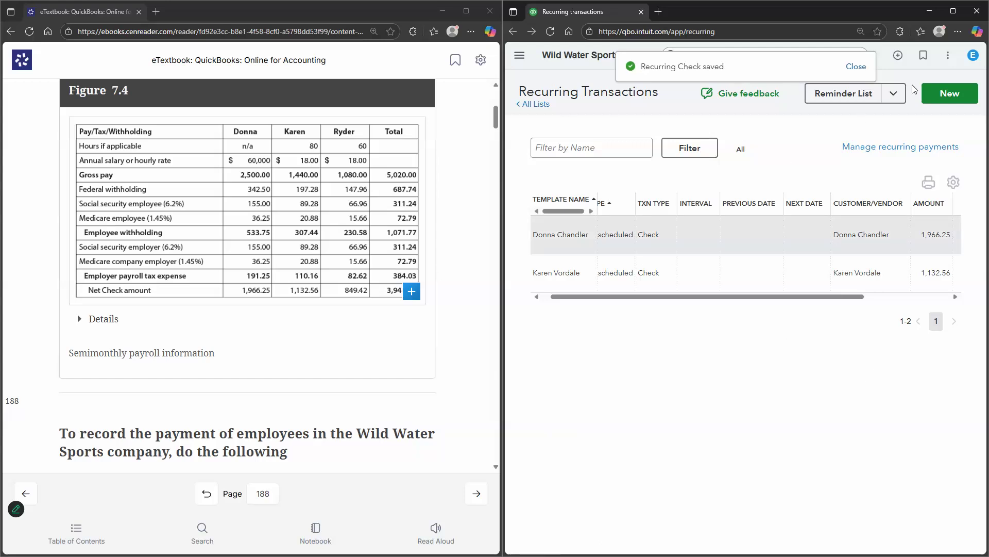
click(949, 93)
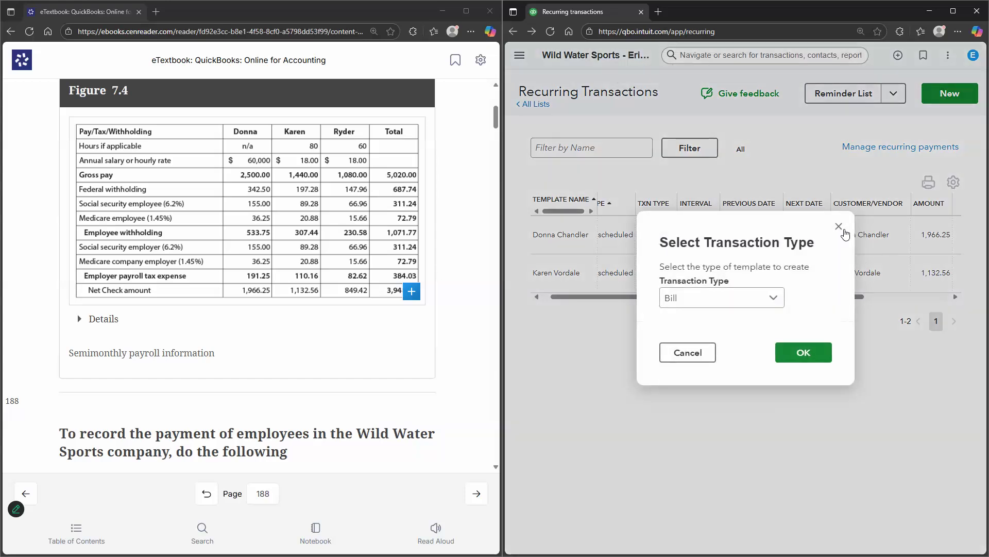
click(839, 226)
click(950, 99)
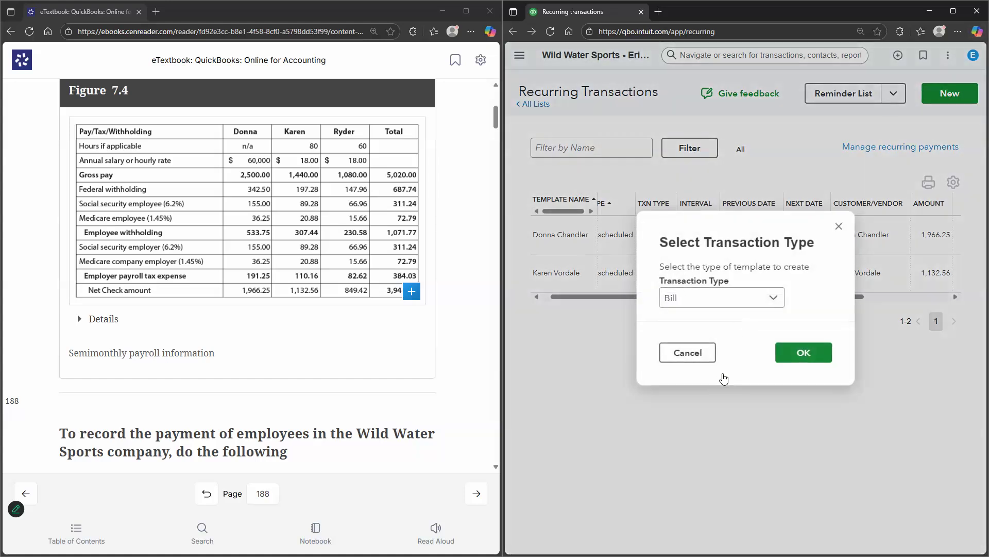
click(721, 298)
click(838, 226)
click(900, 57)
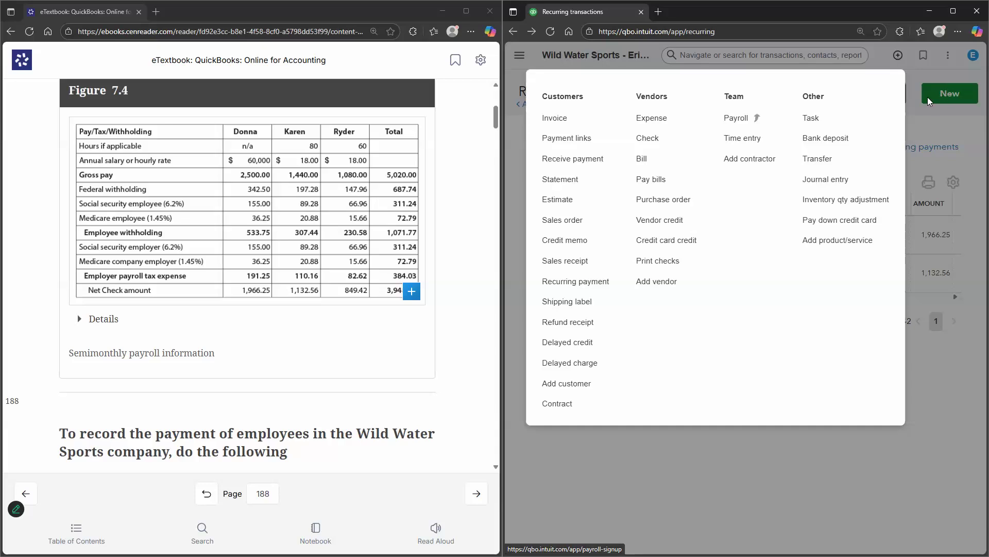
click(965, 96)
key(Tab)
key(Down)
key(Down)
key(Down)
key(Return)
click(794, 355)
click(636, 110)
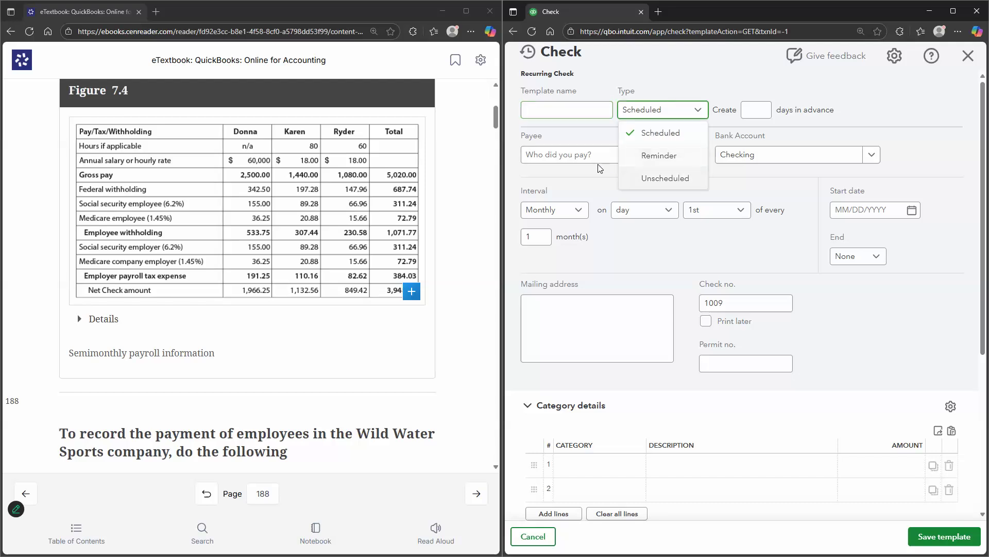
key(Return)
click(602, 156)
text(RYD)
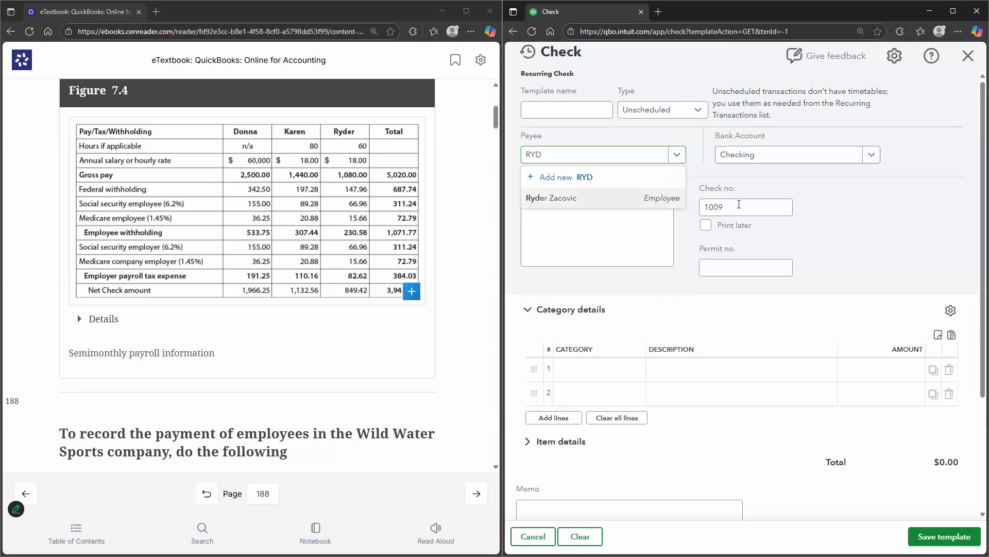
key(Return)
click(965, 64)
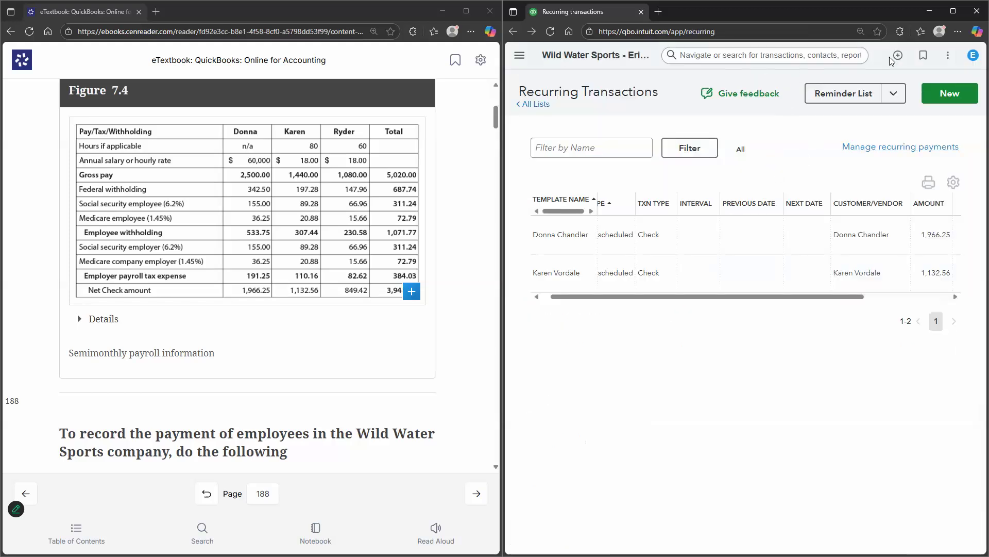
Step: Create a new check with the third employee listed in Figure 7.4 as the payee
click(903, 57)
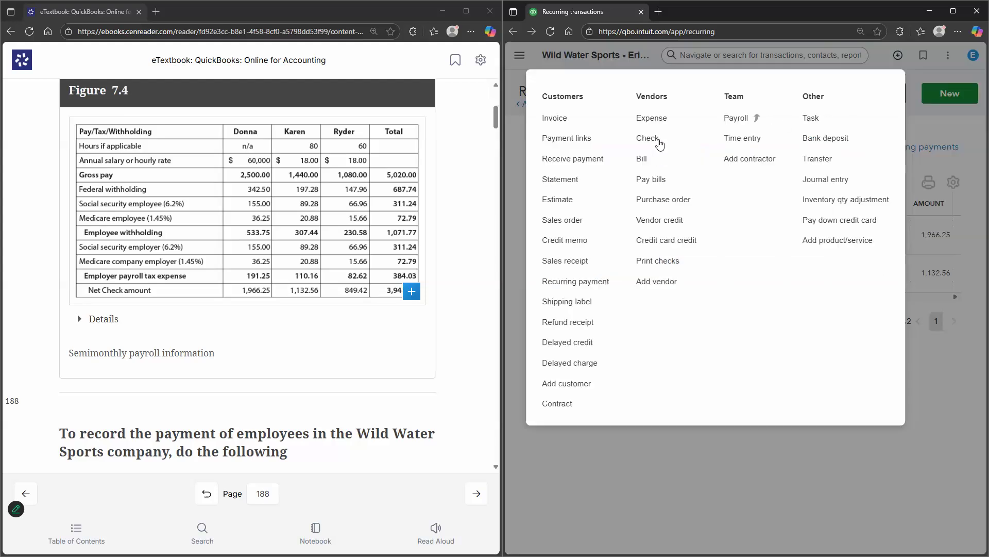
click(659, 140)
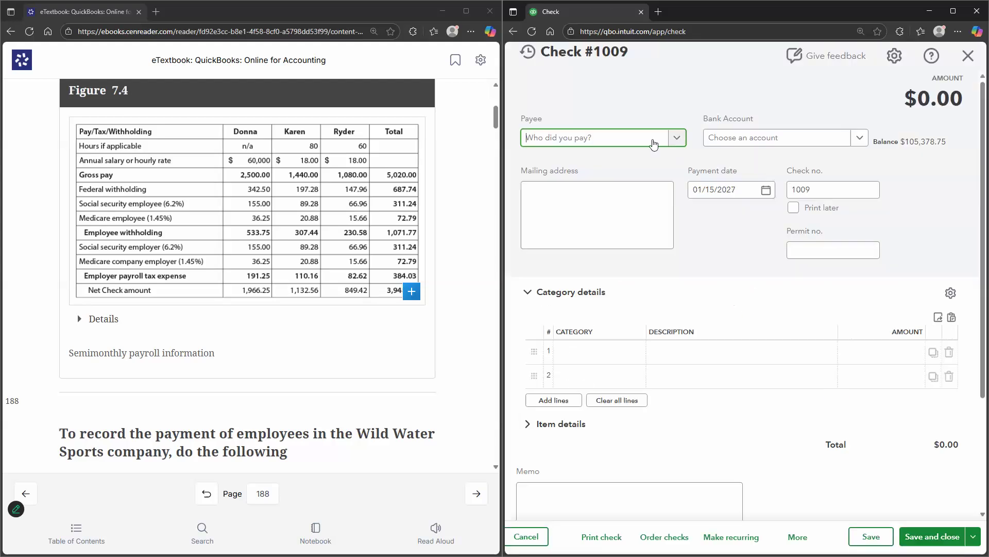
click(617, 141)
text(RYD)
key(Down)
key(Return)
Step: Fill line 1 of the third employee's check with category Payroll expenses and the gross pay of 1,080.00 from Figure 7.4
click(572, 357)
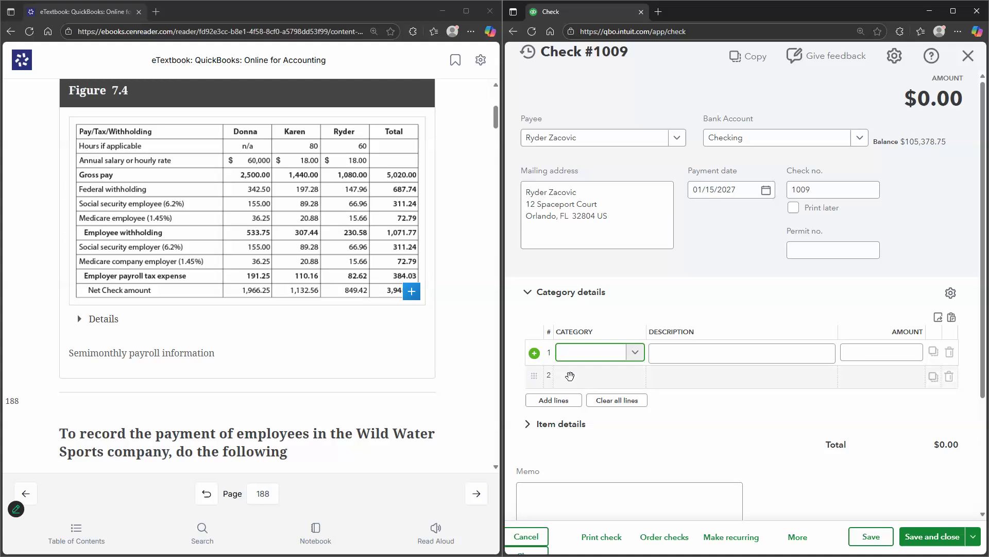
text(AYR)
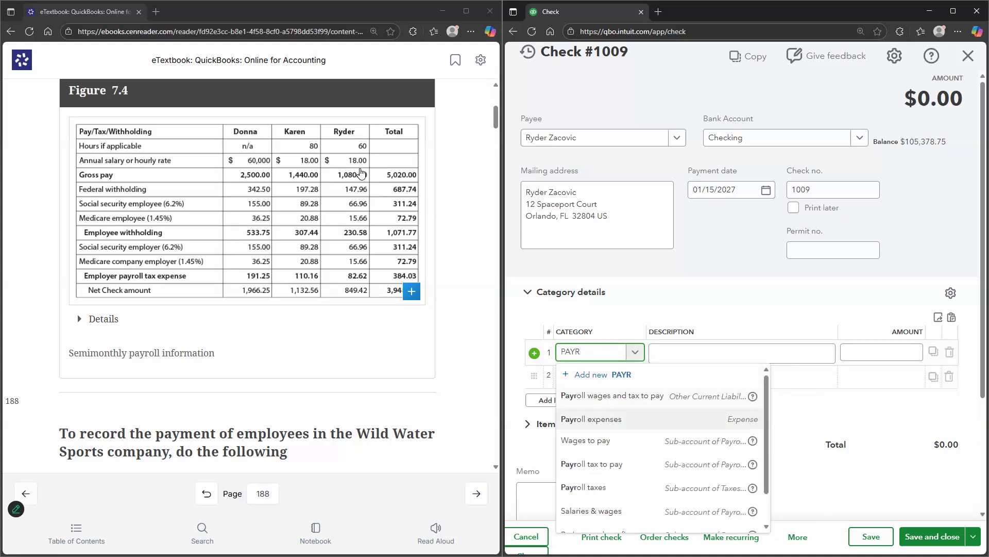
click(591, 419)
click(892, 354)
text(1080)
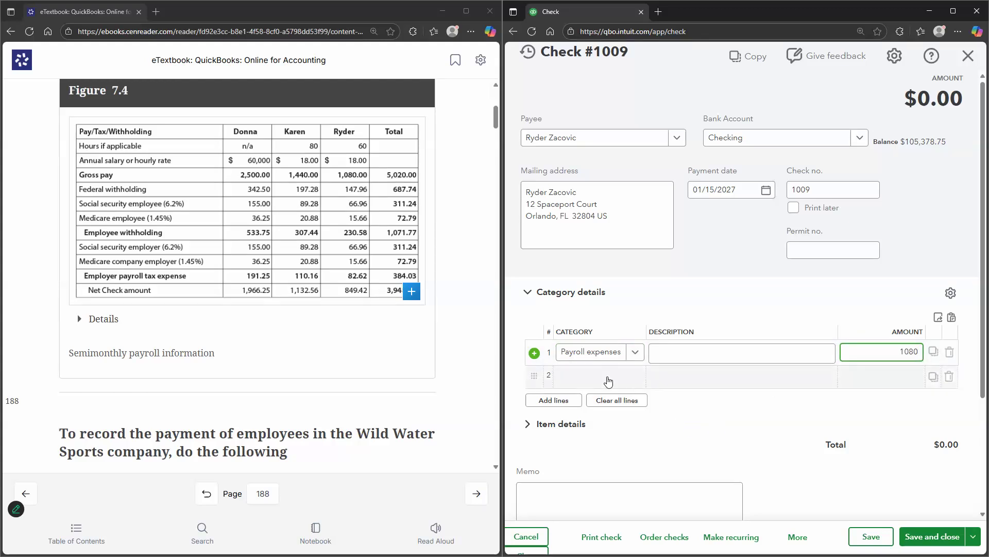
Step: Fill line 2 of the third employee's check with category Payroll wages and tax to pay and amount -230.58
click(609, 381)
text(PA)
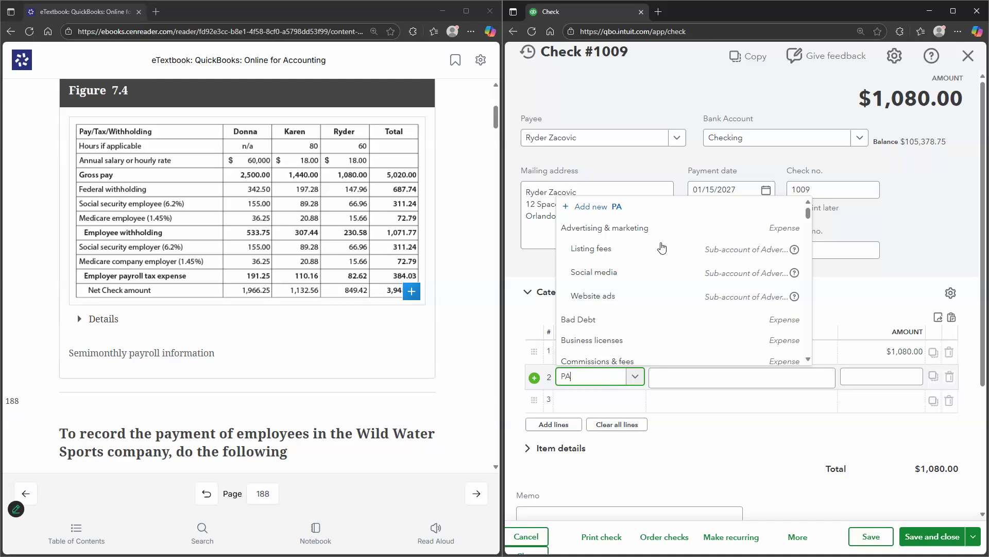
text(Y)
key(Down)
key(Down)
key(Return)
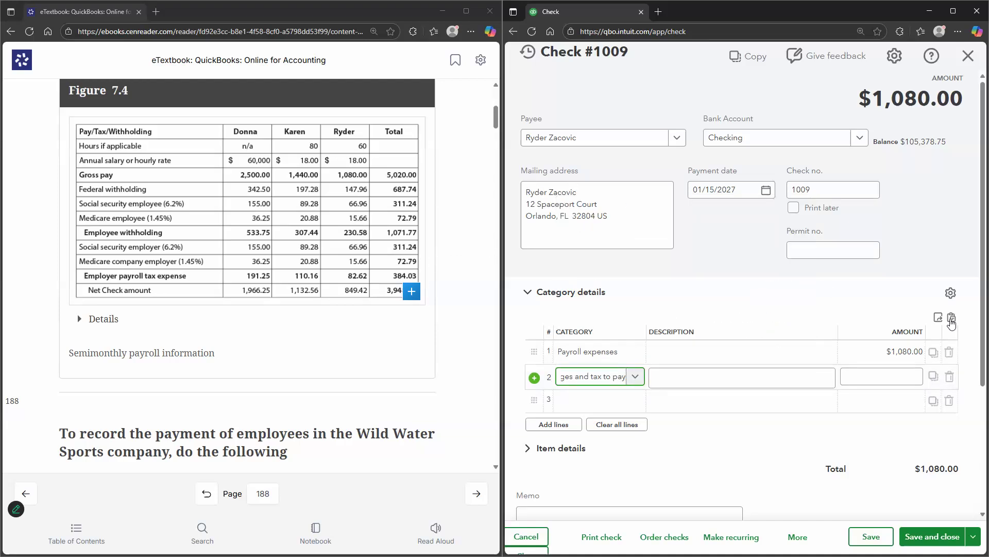
click(902, 372)
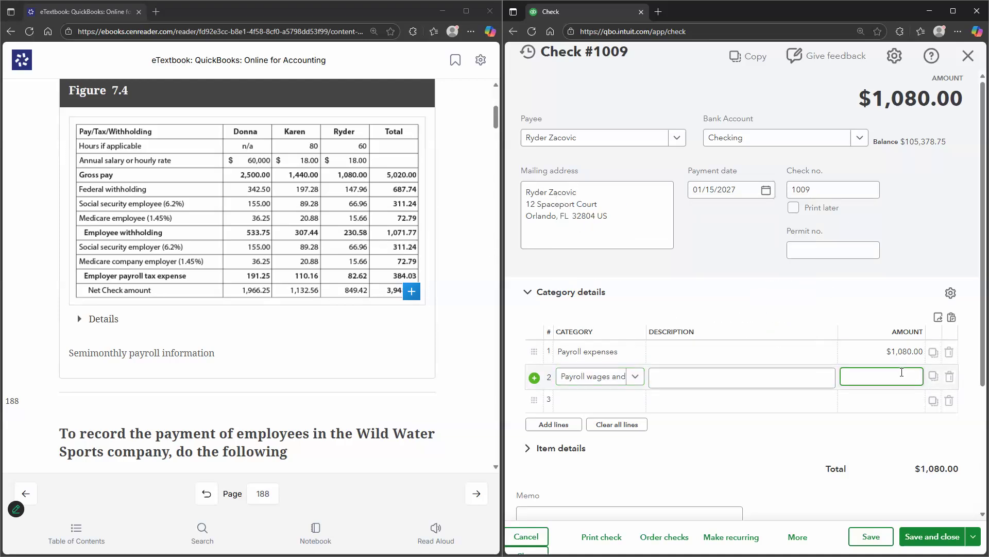
text(-230.58)
Step: Fill line 3 of the third employee's check with category Payroll expenses and the employer payroll tax of 82.62
click(599, 409)
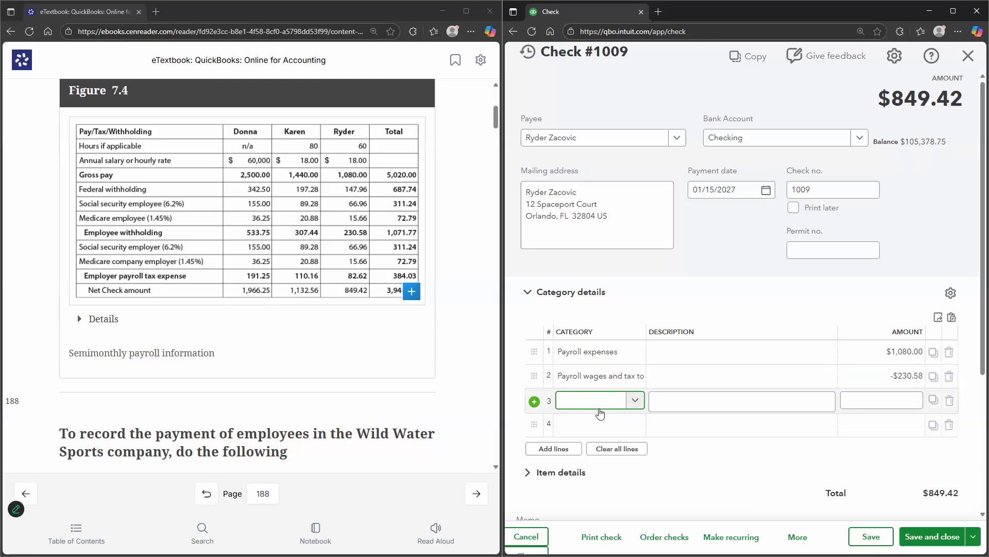
text(PAY)
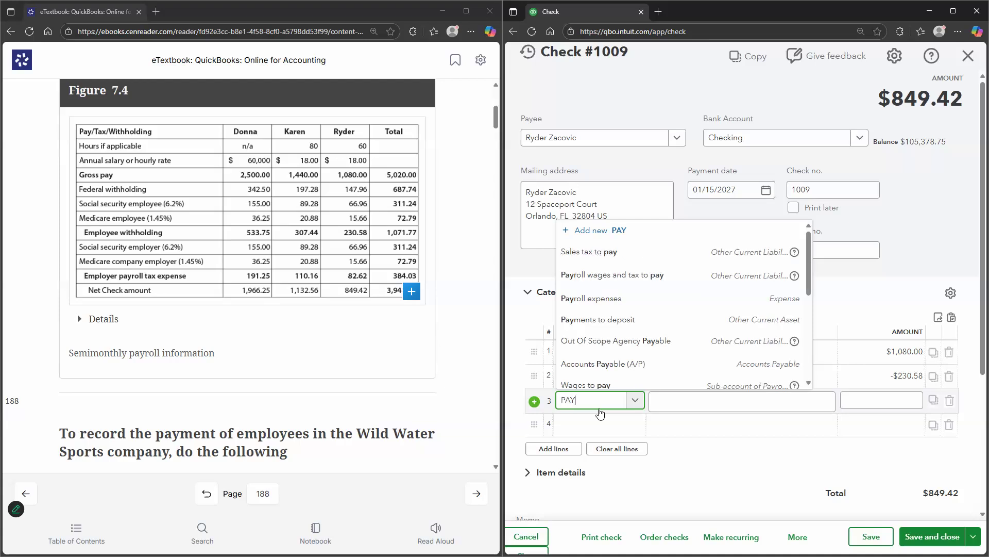
text(RO)
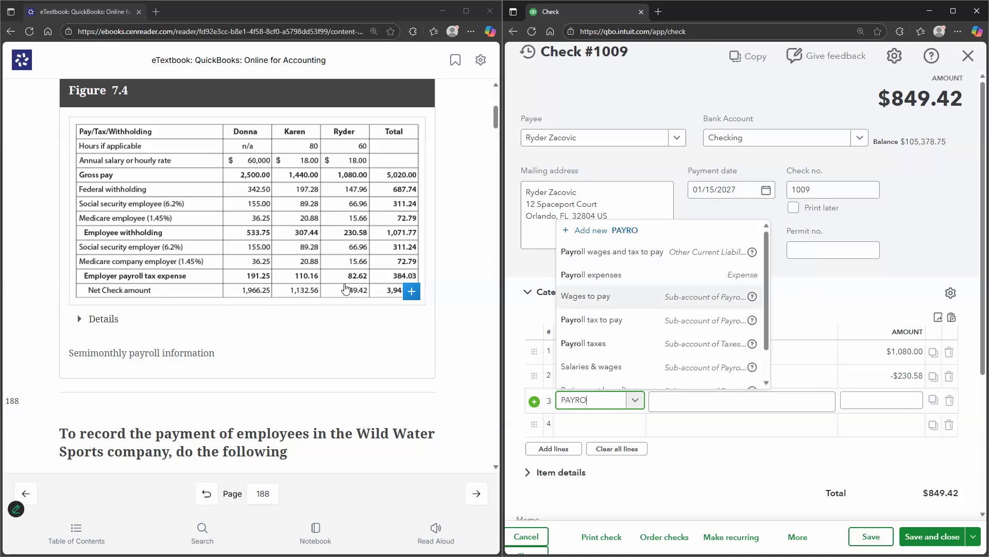
click(343, 283)
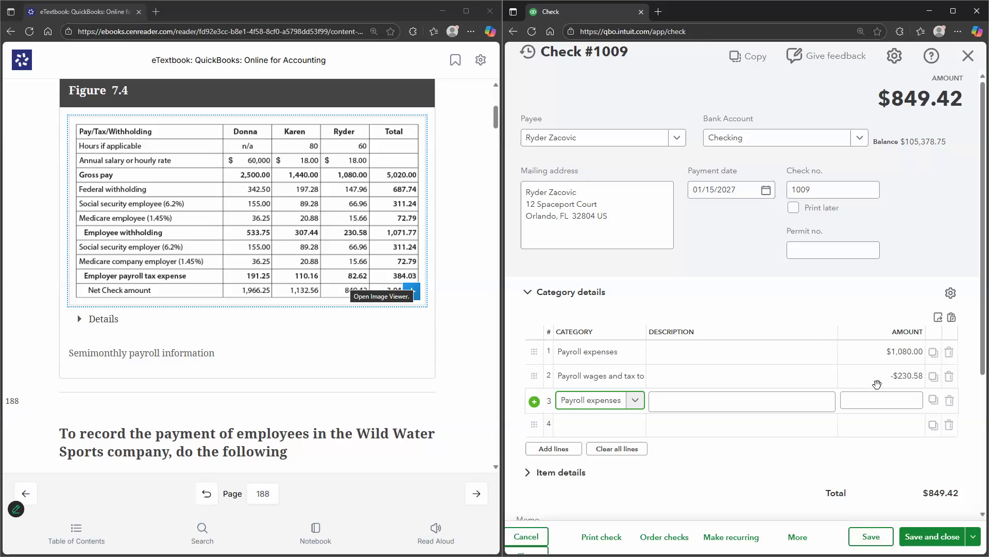
click(875, 397)
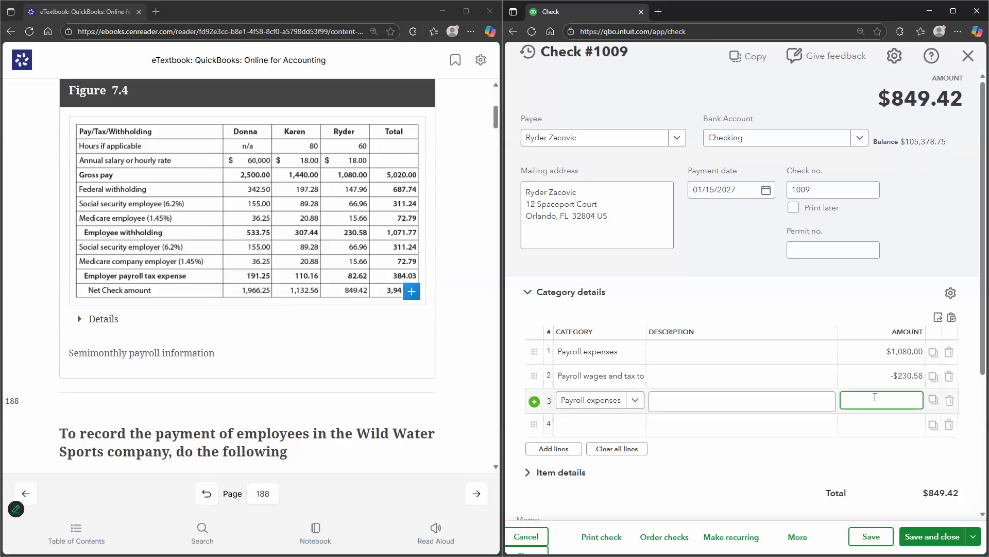
text(82.62)
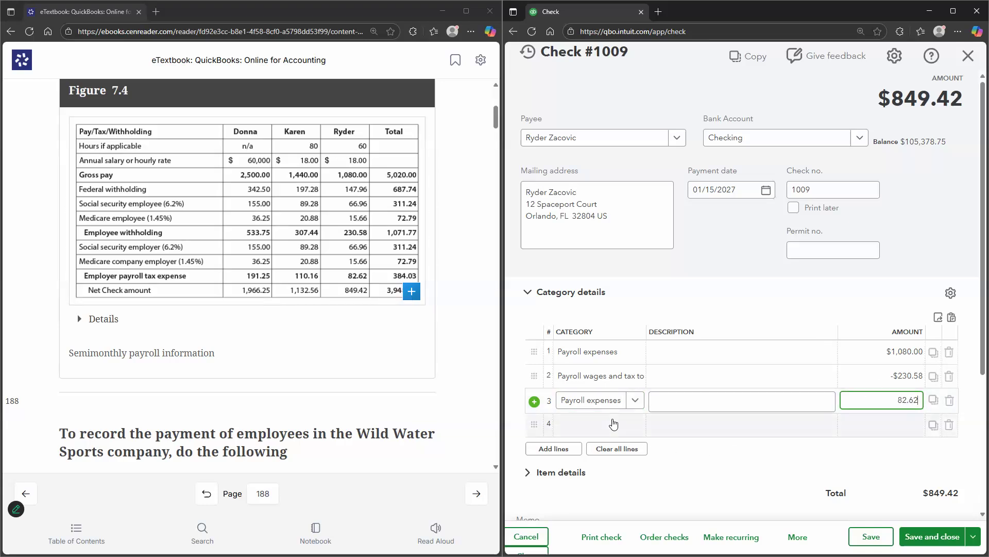
Step: Fill line 4 of the third employee's check with category Payroll wages and tax to pay and amount -82.62
click(613, 422)
text(PAYR)
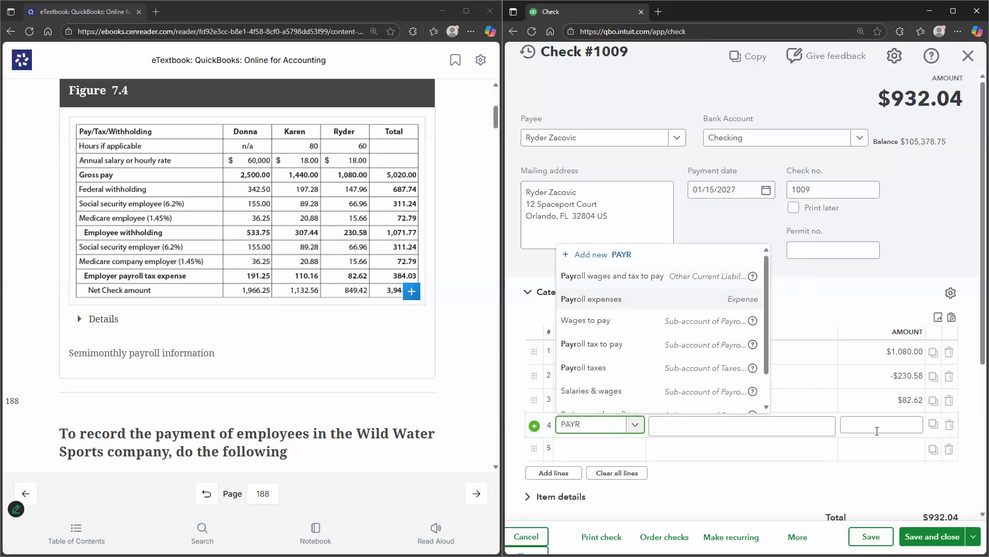
click(613, 276)
click(874, 427)
text(-82.62)
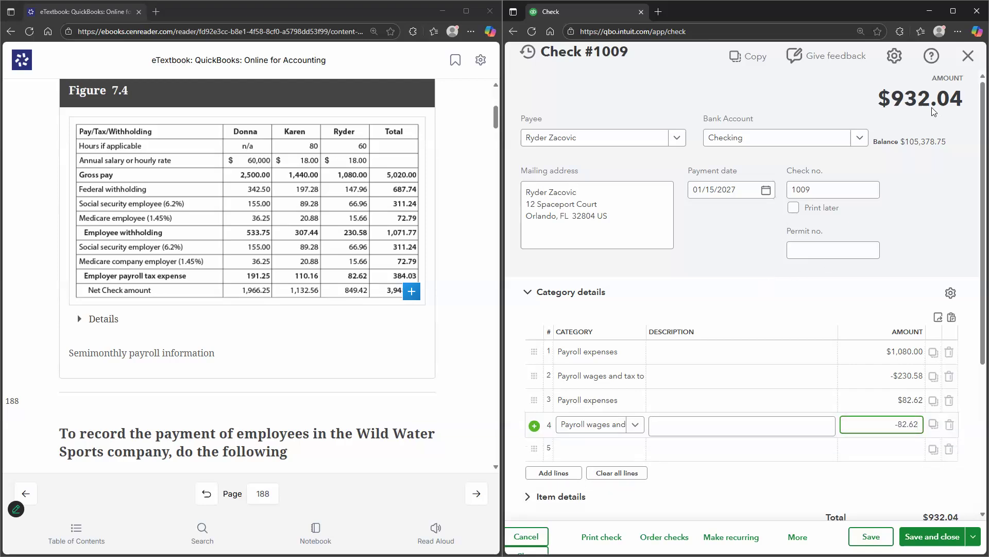
click(896, 95)
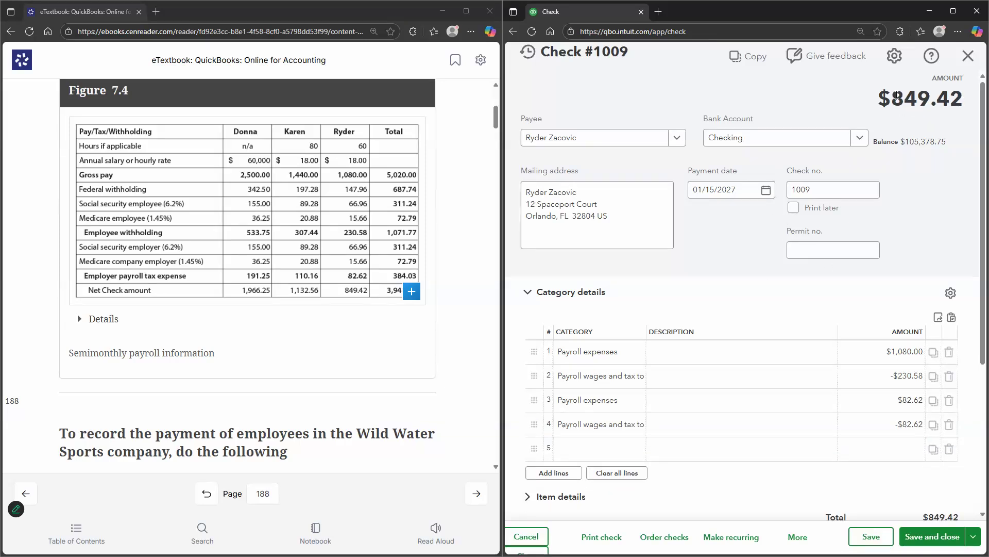
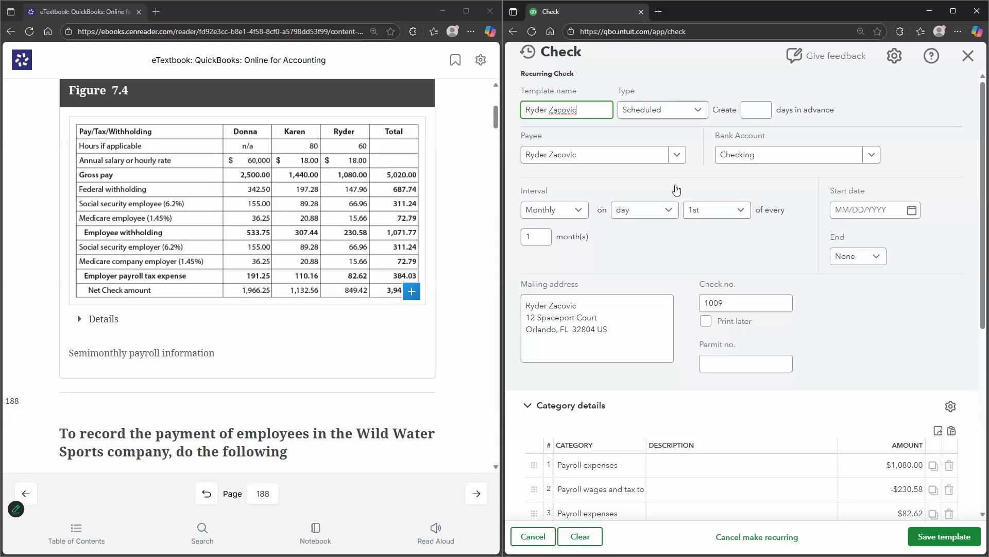
Step: Set the third employee's recurring check template type to Unscheduled and save the template
click(662, 109)
click(668, 179)
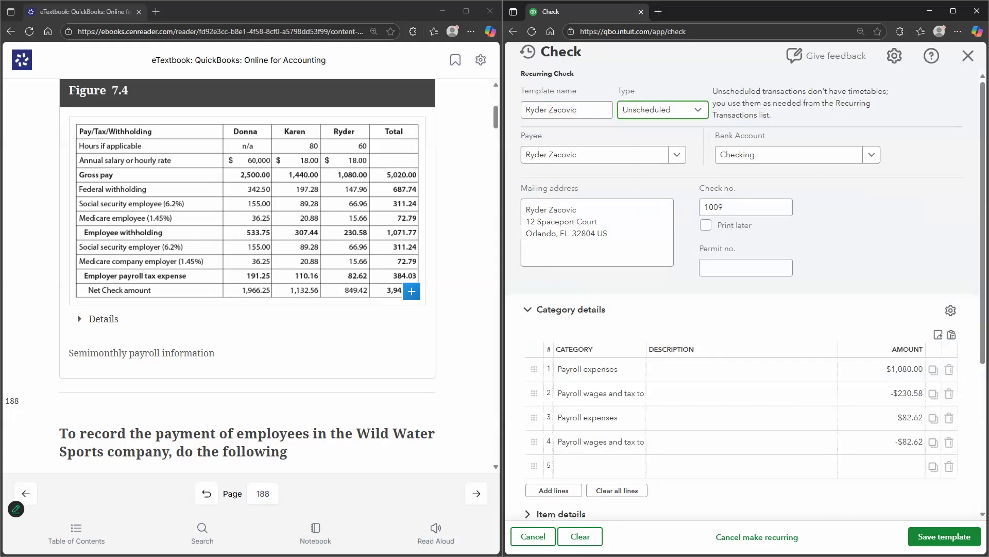
click(945, 536)
Step: Read on through textbook steps 20 to 23 and open the Trial Balance from the custom reports
scroll(375, 328, down, 1)
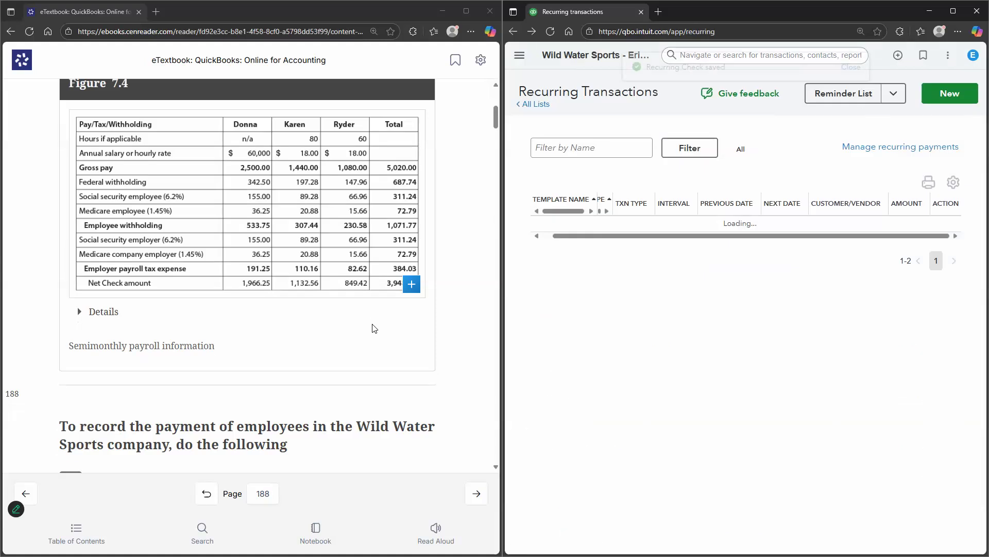
scroll(375, 329, down, 3)
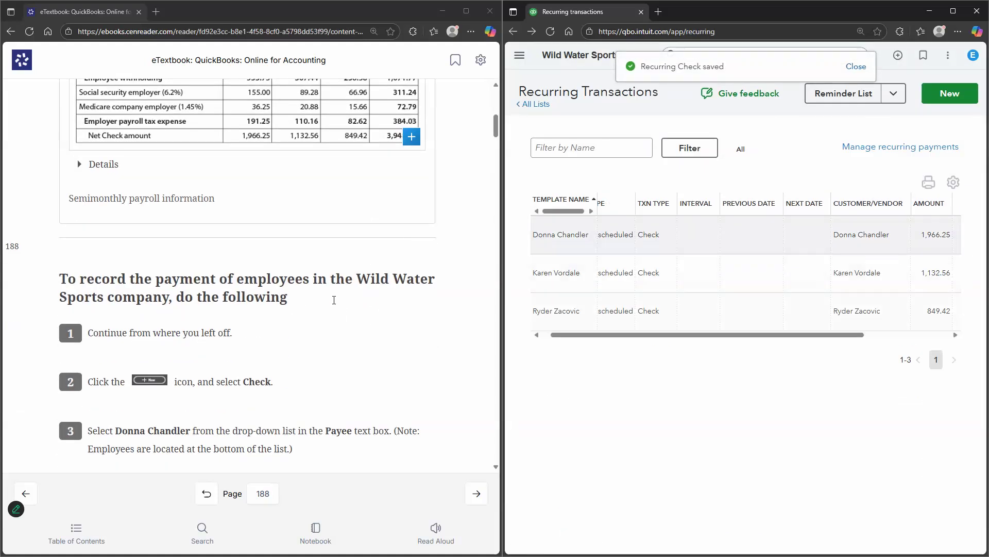
scroll(335, 304, down, 20)
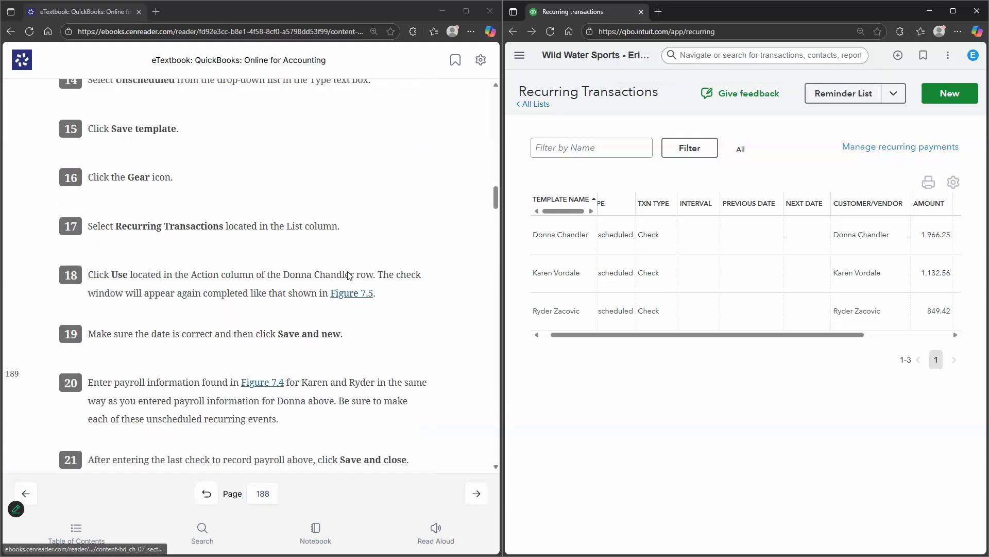
scroll(347, 272, down, 5)
scroll(201, 224, down, 1)
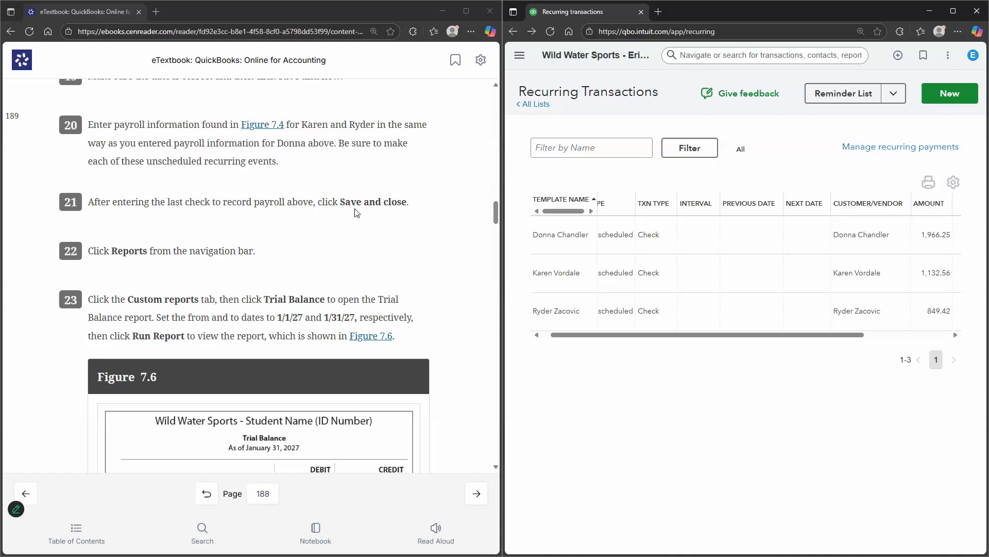
scroll(521, 62, down, 1)
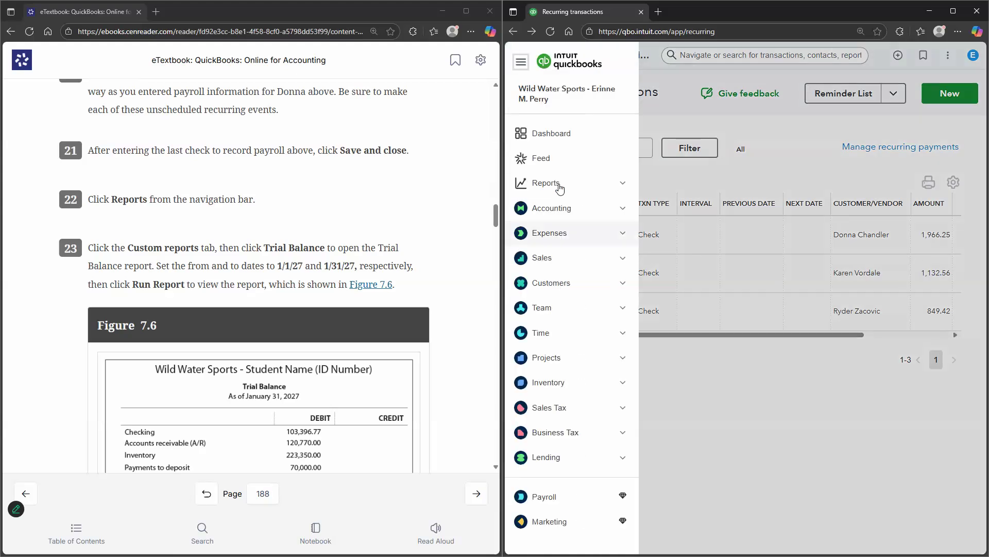
click(559, 188)
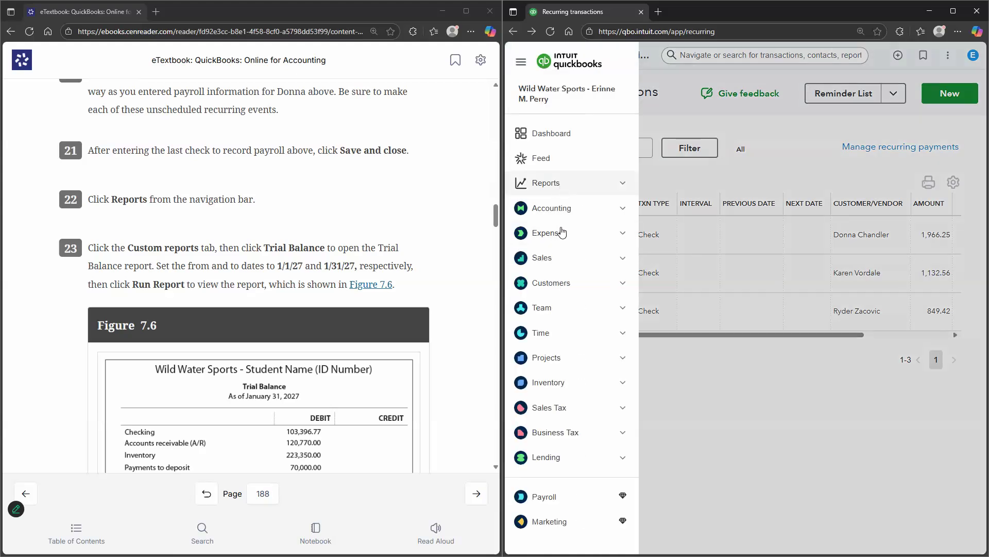
click(562, 233)
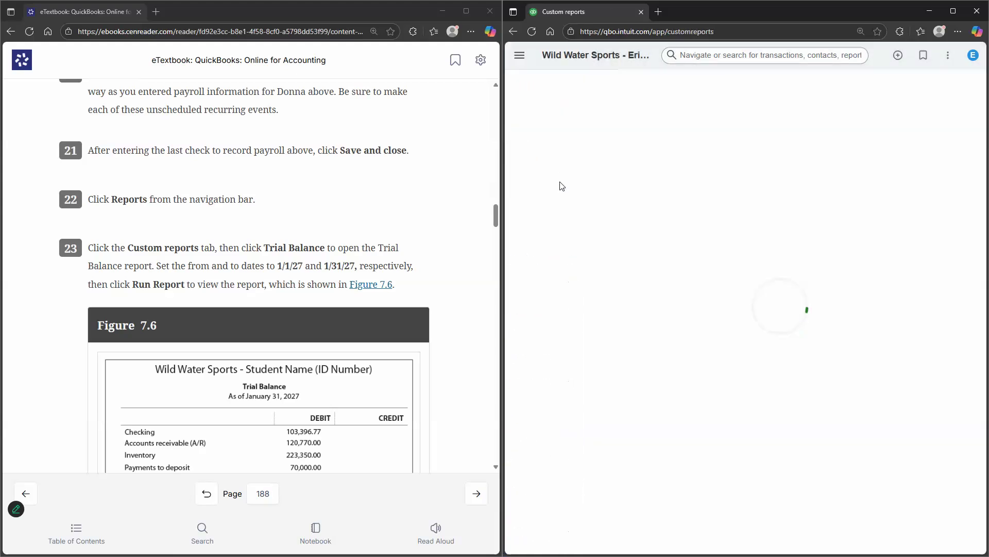
click(562, 180)
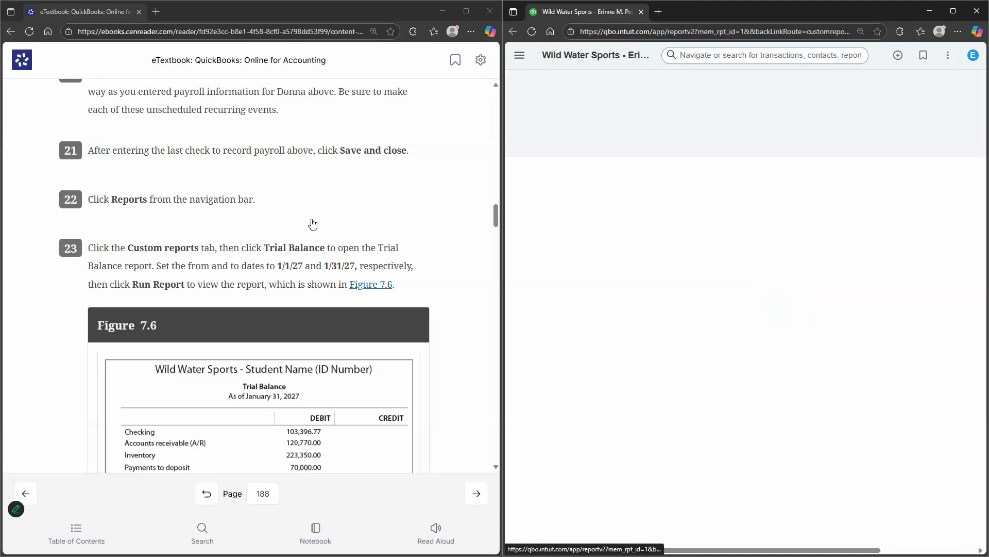
Step: Set the Trial Balance end date to 01/31/2027 and run the report to match Figure 7.6
scroll(358, 223, down, 4)
scroll(359, 223, down, 2)
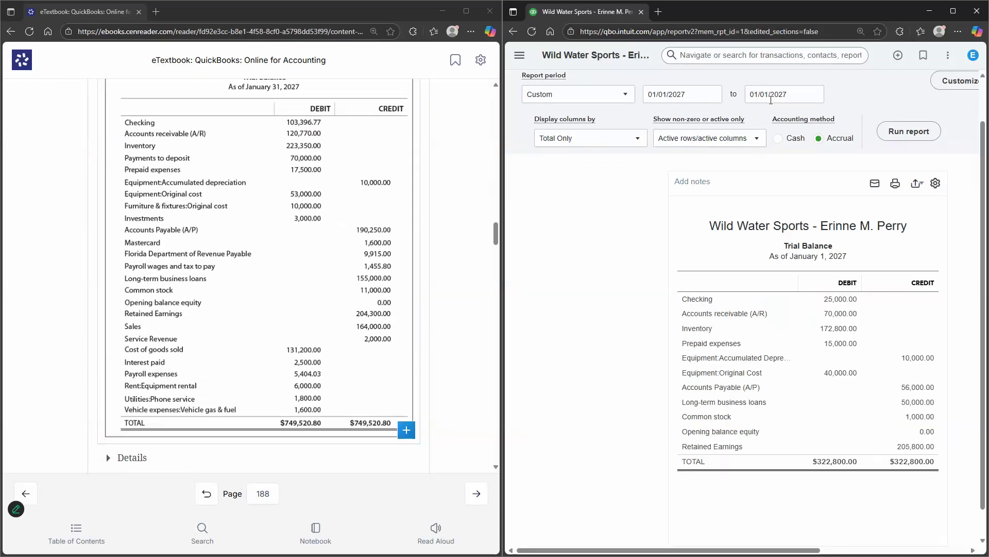
click(811, 101)
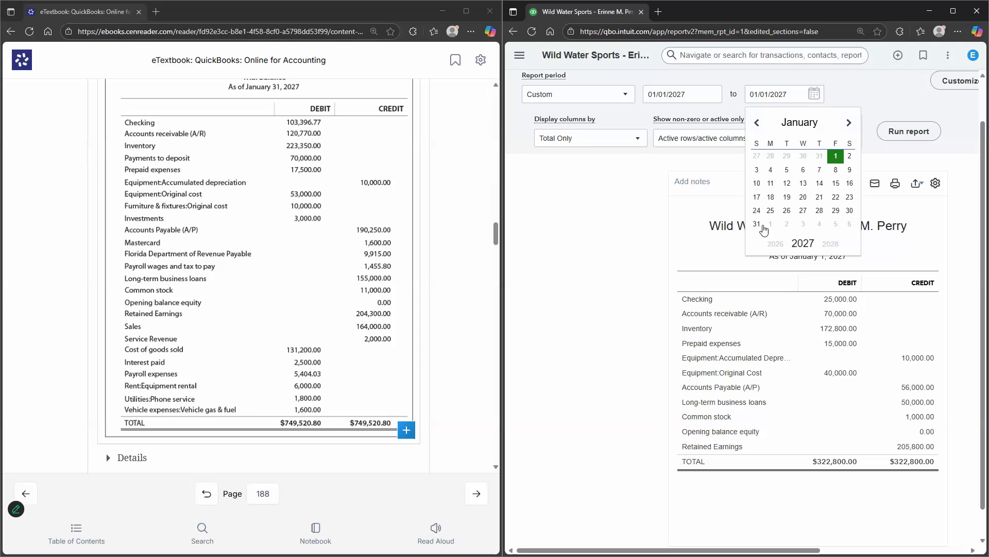
click(934, 132)
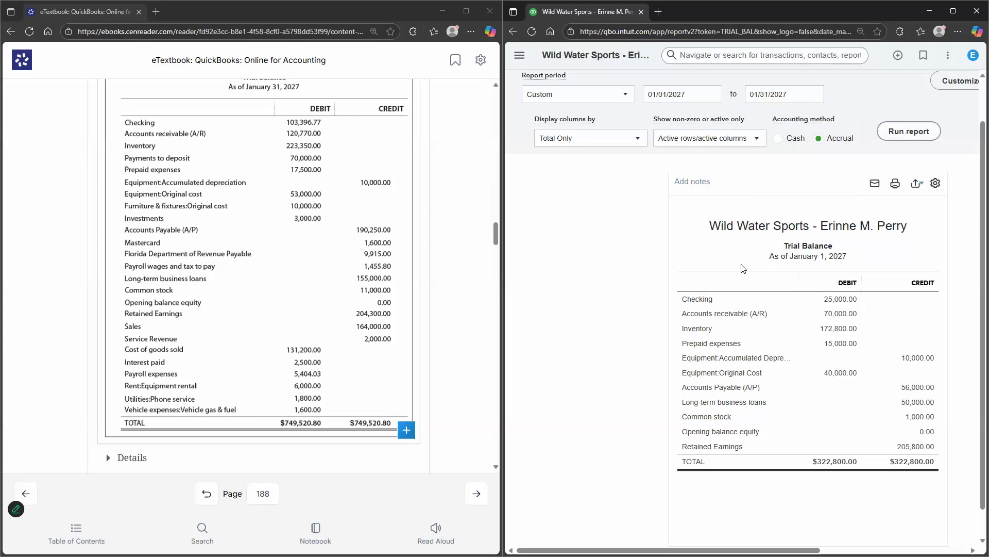
Step: Compare the account balances in the January Trial Balance with those in Figure 7.6
scroll(641, 252, down, 4)
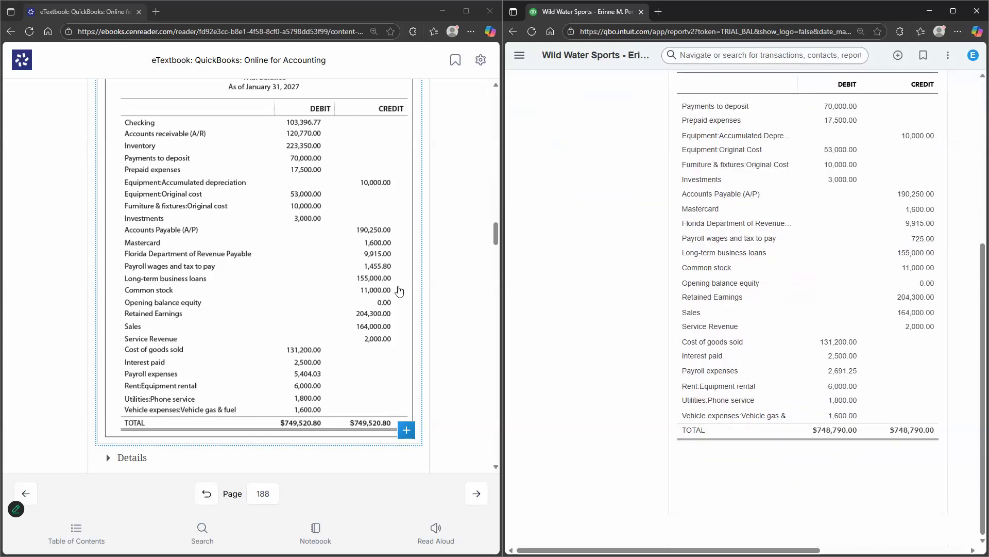
scroll(423, 279, up, 1)
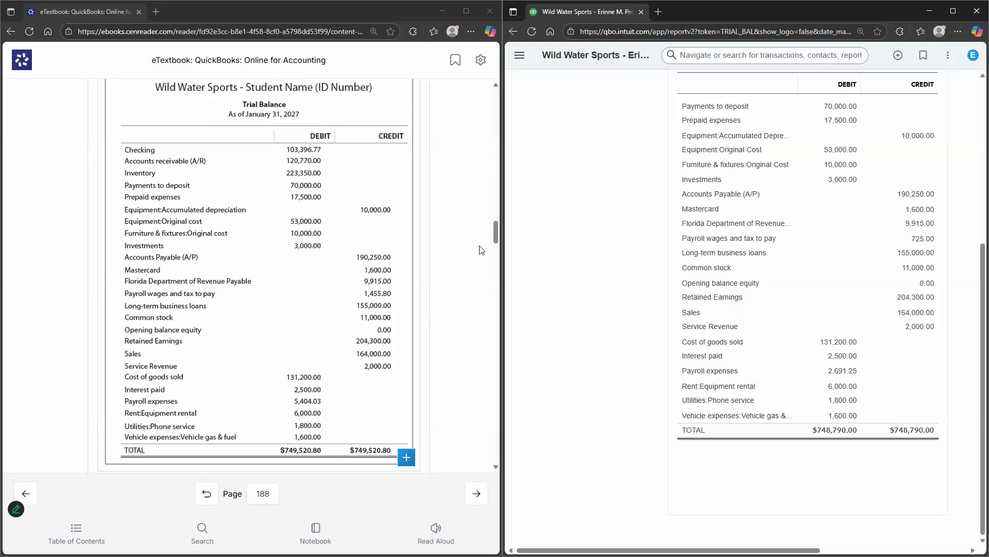
scroll(662, 222, up, 5)
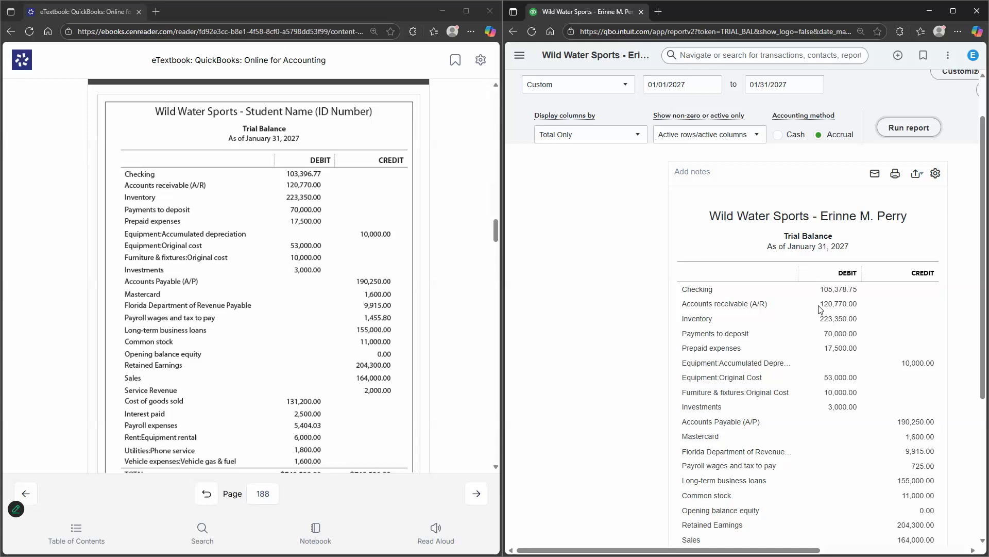
scroll(819, 309, down, 2)
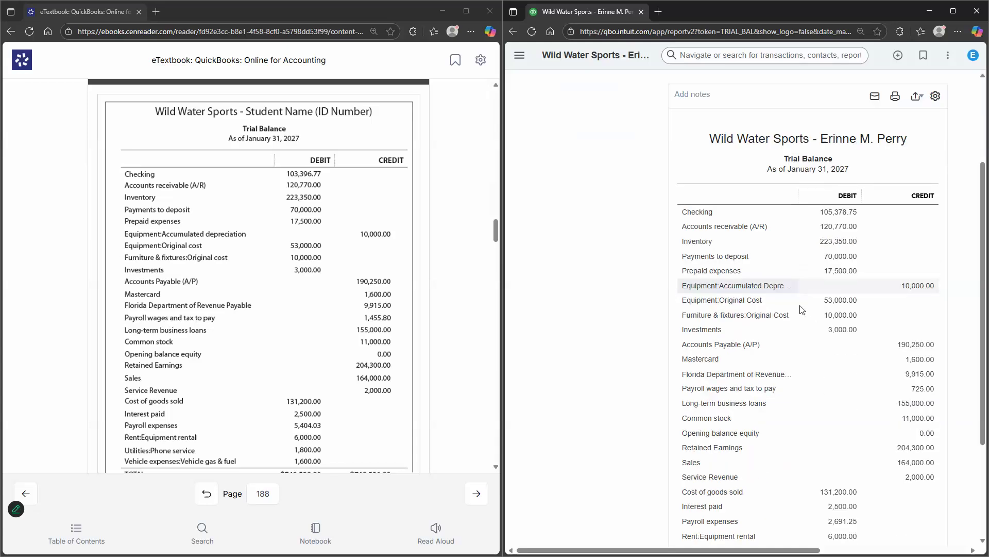
scroll(803, 310, down, 2)
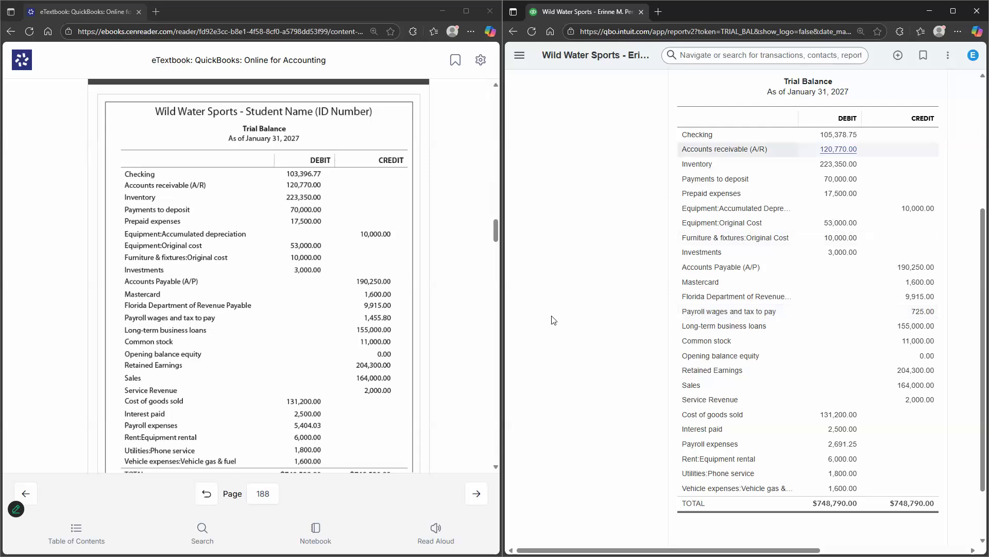
Step: Inspect the transactions behind the Payroll wages and tax to pay balance, including the first employee's check, and return to the summary report
click(920, 312)
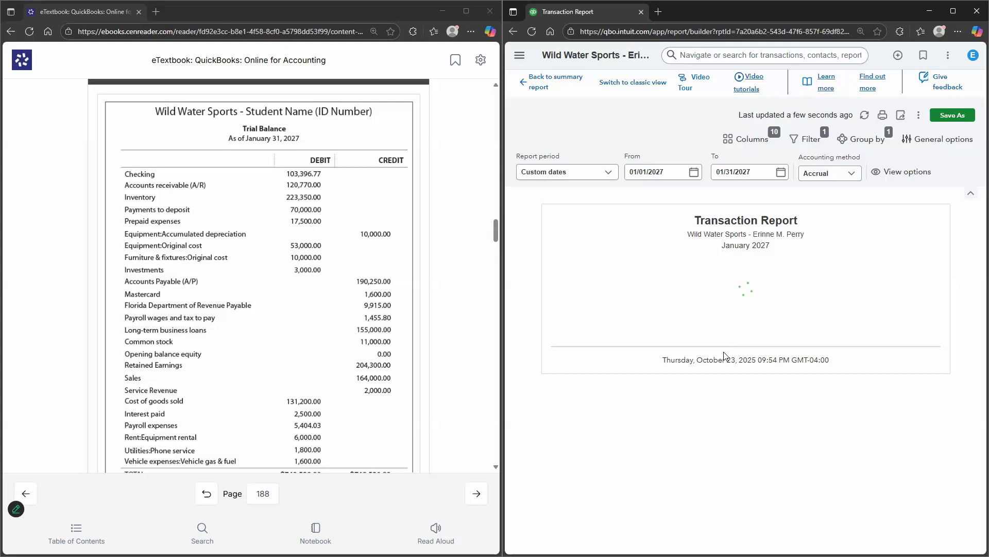
scroll(872, 356, right, 2)
scroll(873, 356, right, 3)
scroll(746, 355, left, 5)
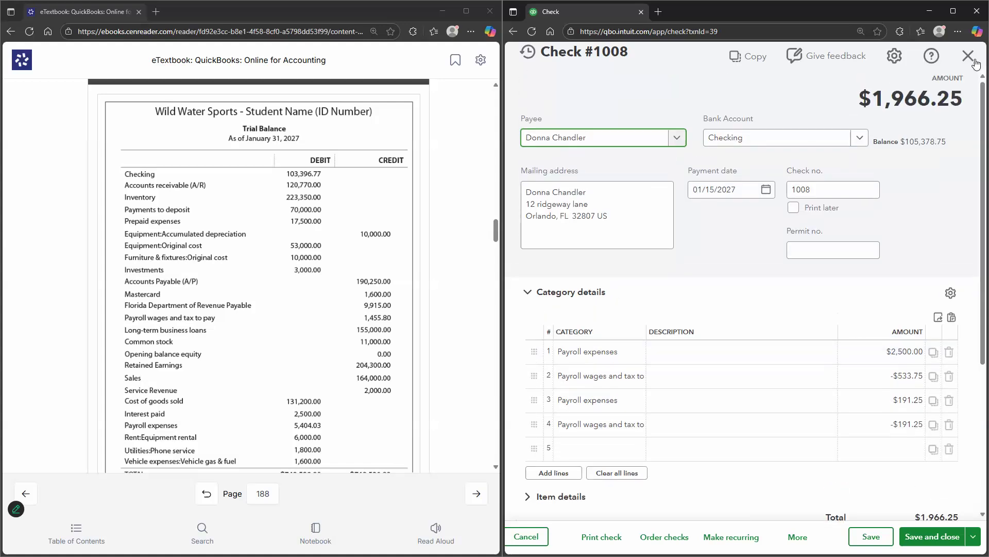
click(947, 58)
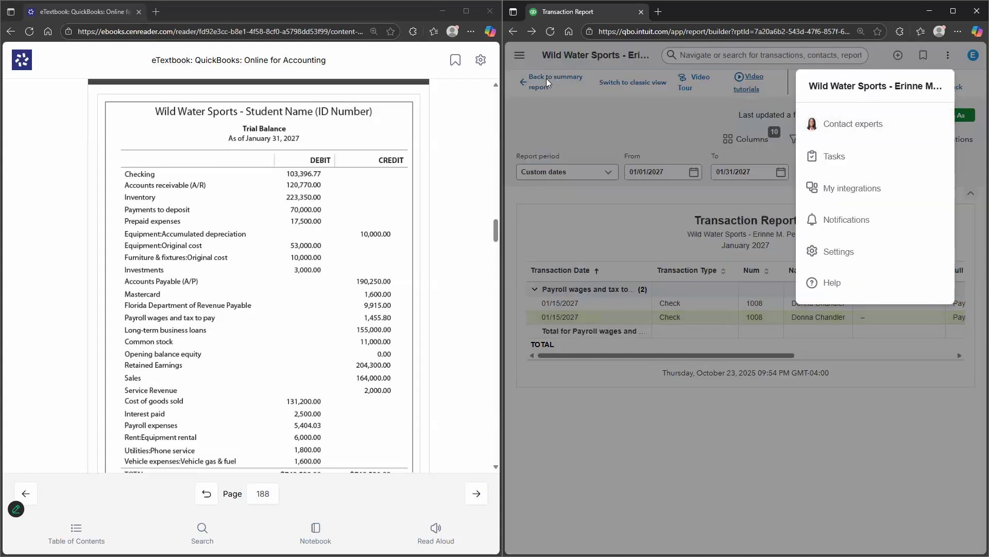
click(540, 83)
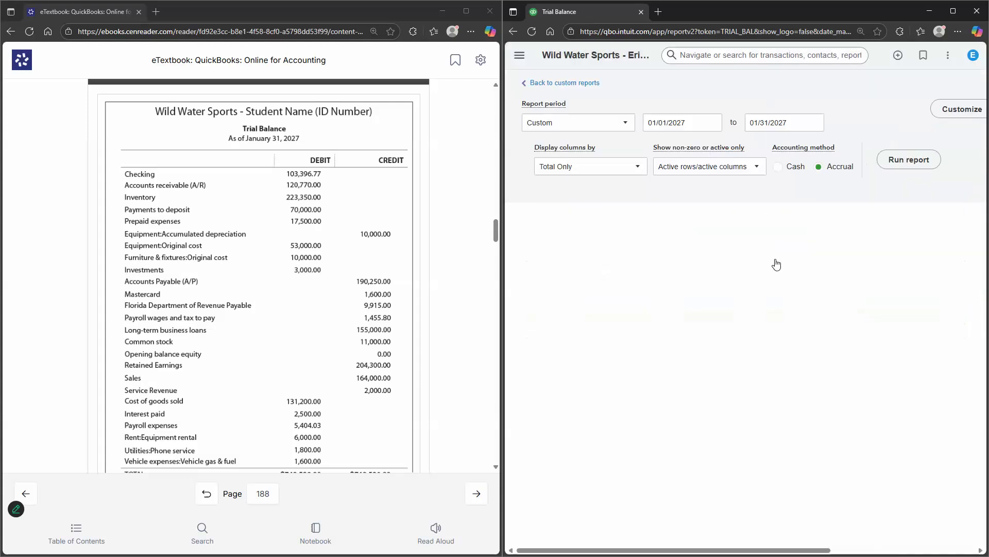
Step: Run the Trial Balance for All Dates and compare its balances with Figure 7.6
scroll(612, 147, down, 1)
scroll(597, 168, up, 1)
click(600, 145)
key(Return)
click(907, 187)
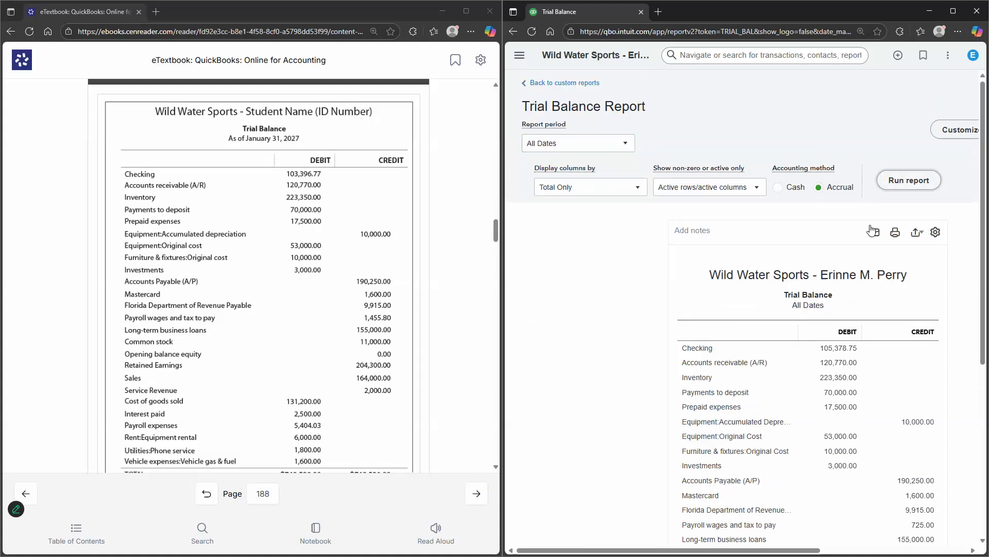
scroll(871, 228, down, 1)
scroll(871, 229, down, 2)
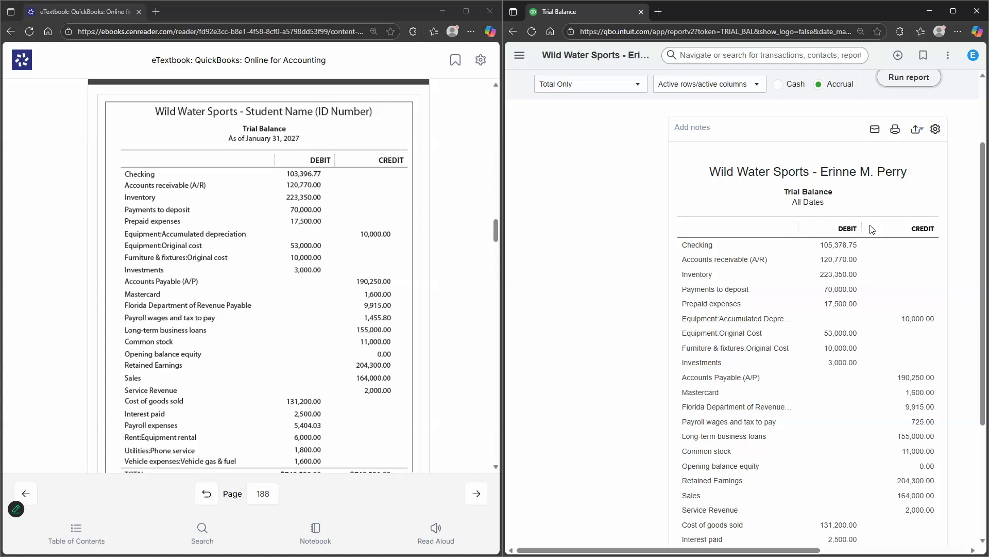
scroll(442, 220, down, 2)
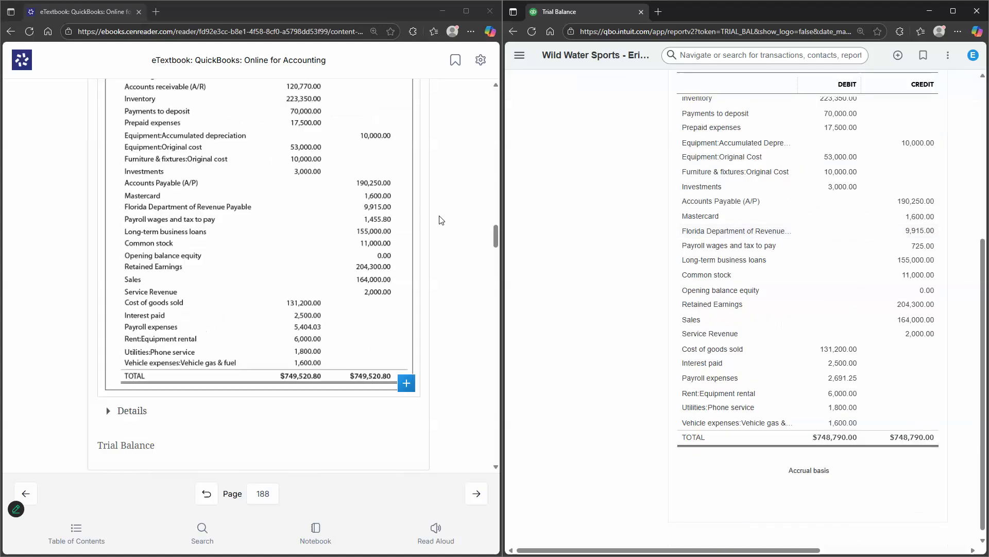
scroll(621, 138, up, 5)
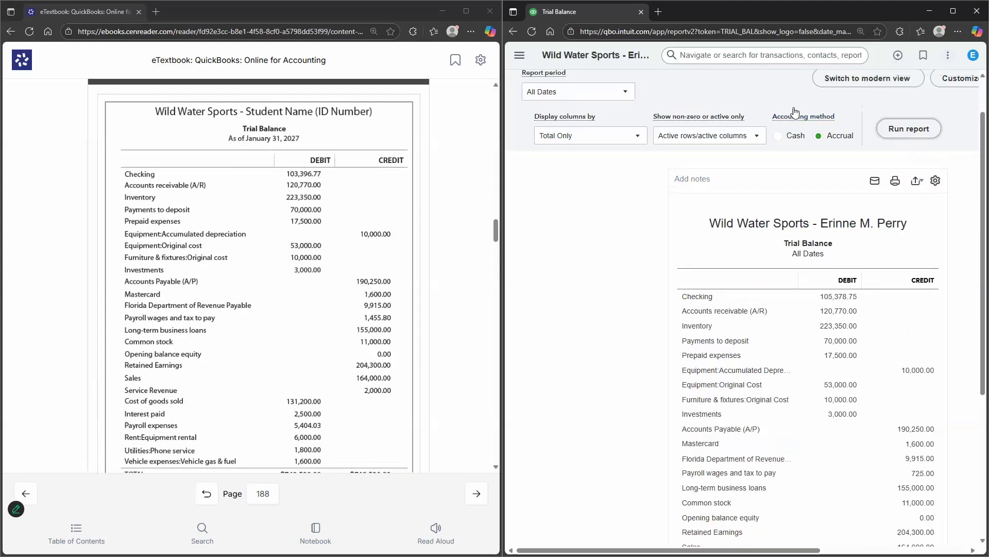
Step: Open a new check form and review the list of recent checks
click(647, 137)
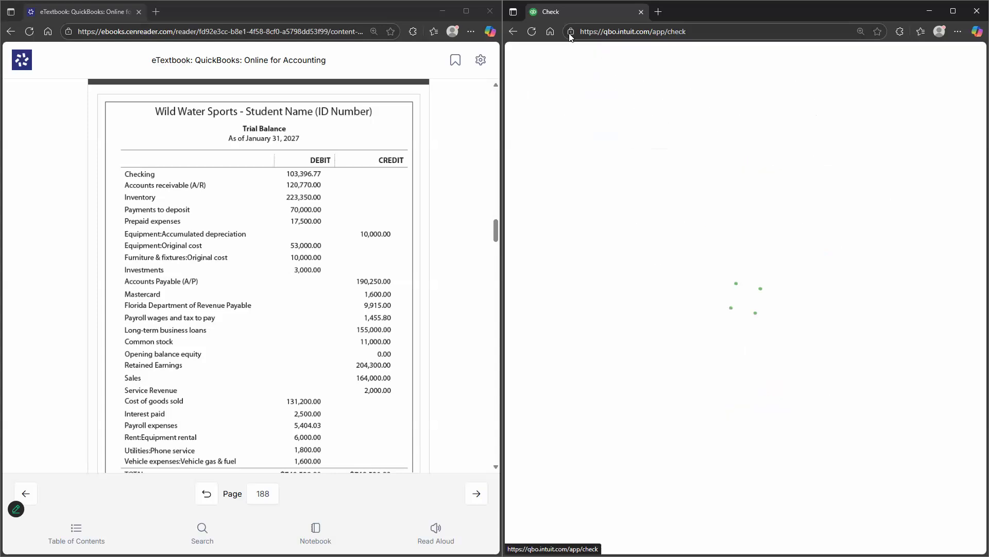
click(528, 52)
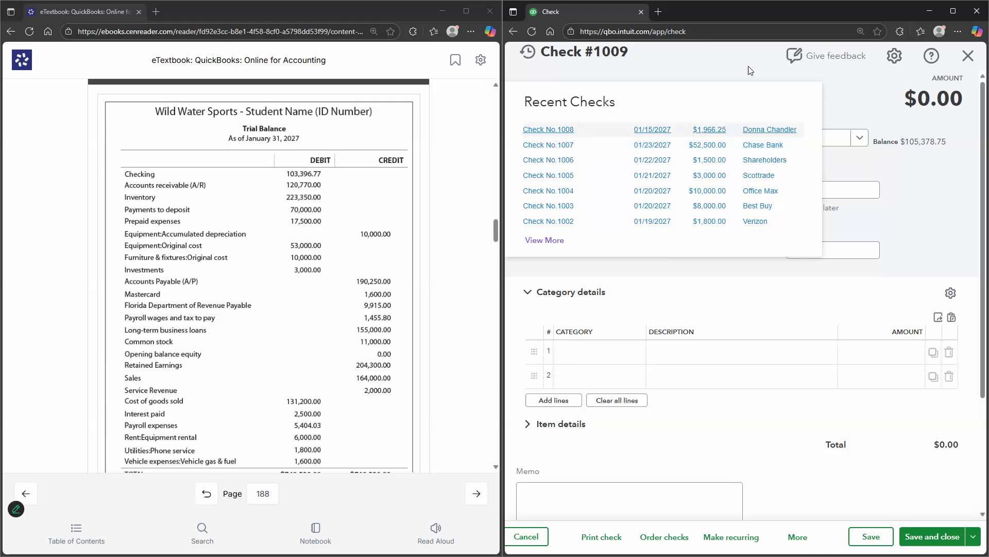
click(970, 57)
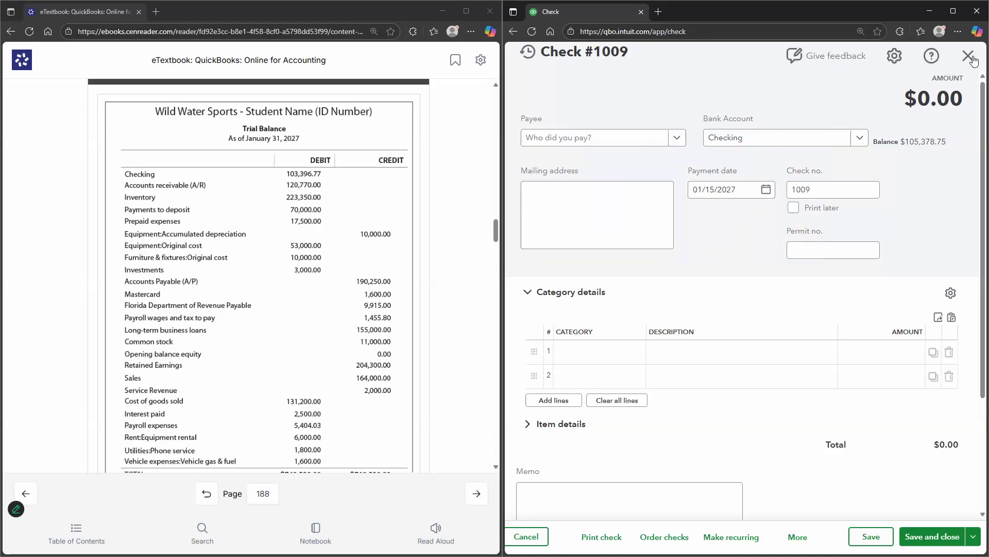
click(612, 138)
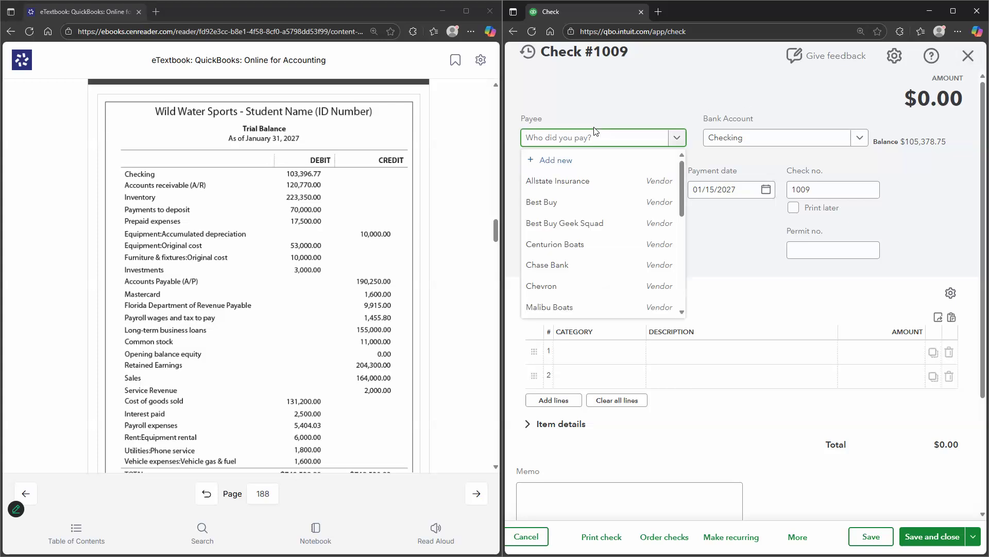
text(KAR)
key(Return)
scroll(448, 207, up, 7)
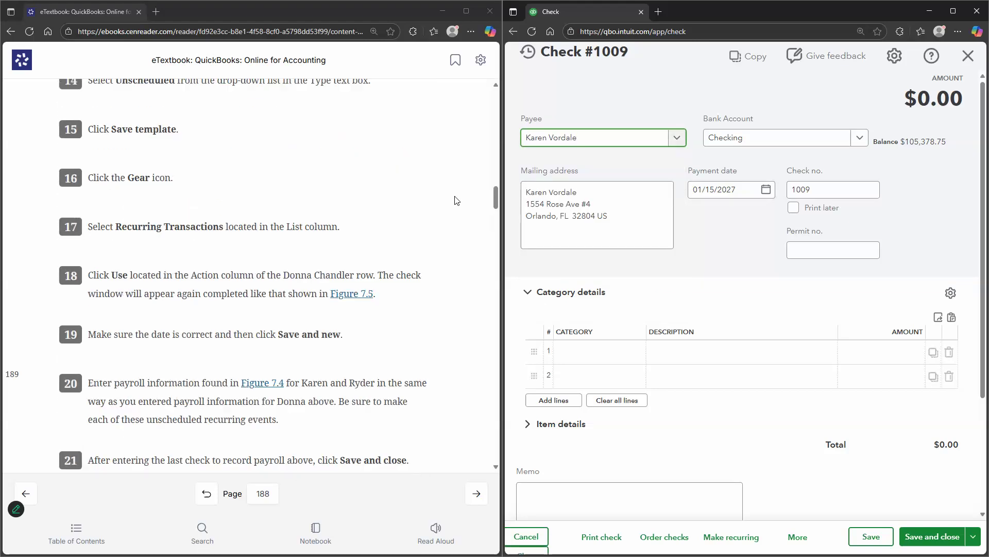
scroll(444, 211, up, 7)
click(814, 308)
click(791, 322)
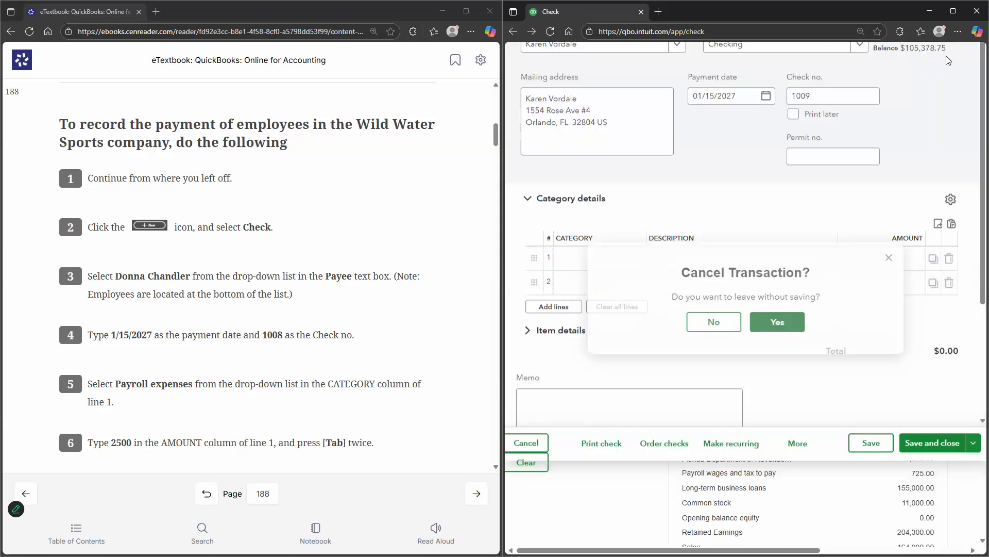
Step: Use the second employee's template from the Recurring Transactions list to create the paycheck and save it
click(924, 57)
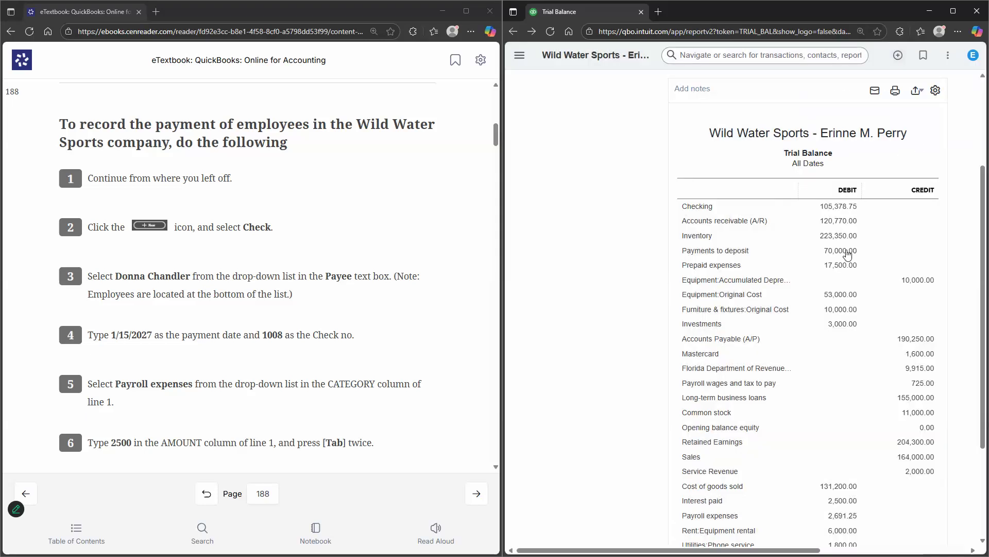
click(847, 252)
click(677, 132)
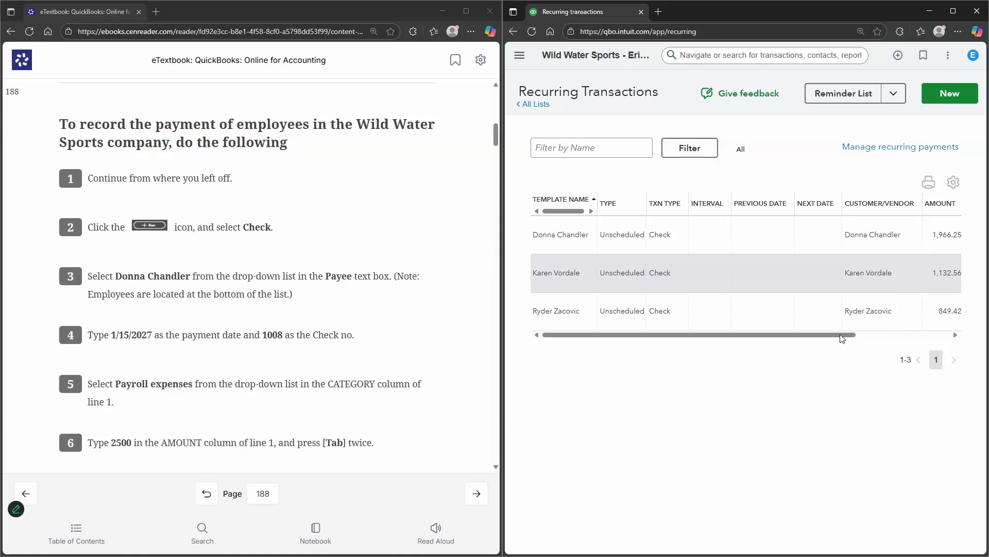
scroll(959, 278, right, 5)
click(929, 282)
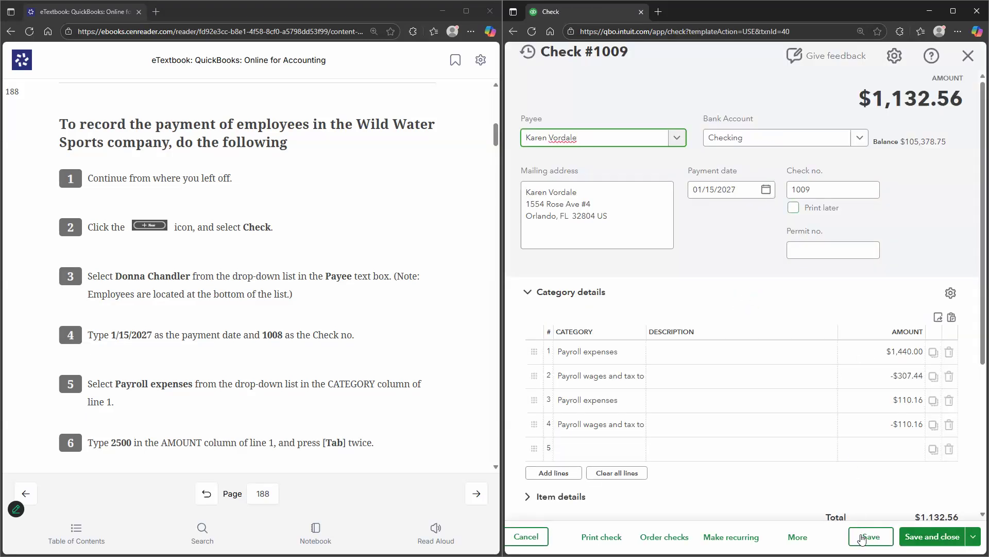
click(862, 538)
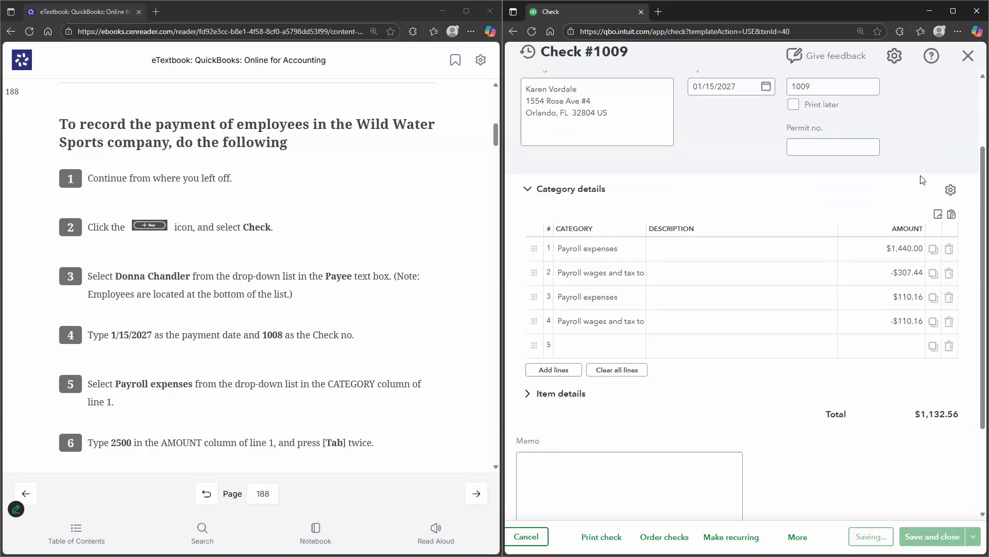
Step: Close the saved check 1009, then create check 1010 from the third employee's recurring template and save it
click(969, 56)
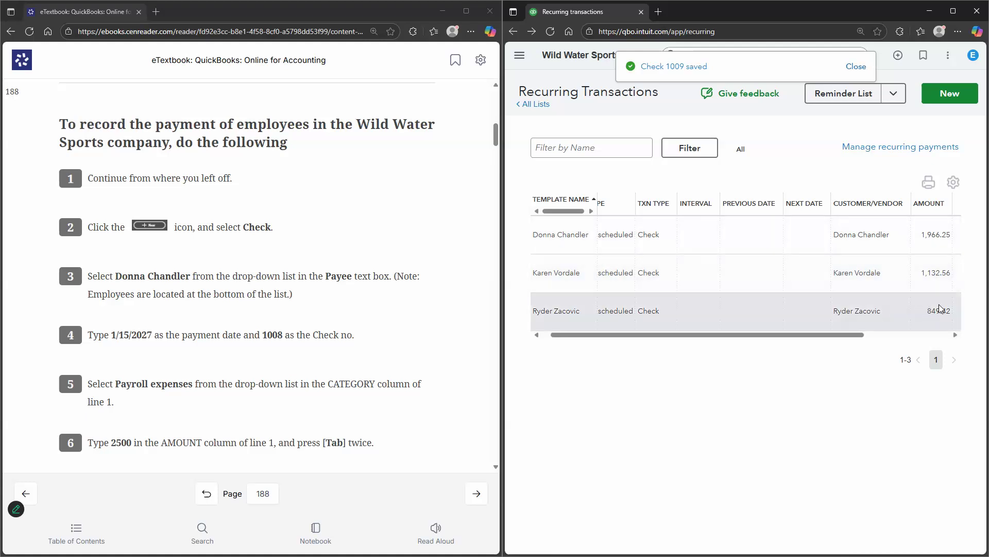
scroll(935, 323, right, 5)
click(930, 321)
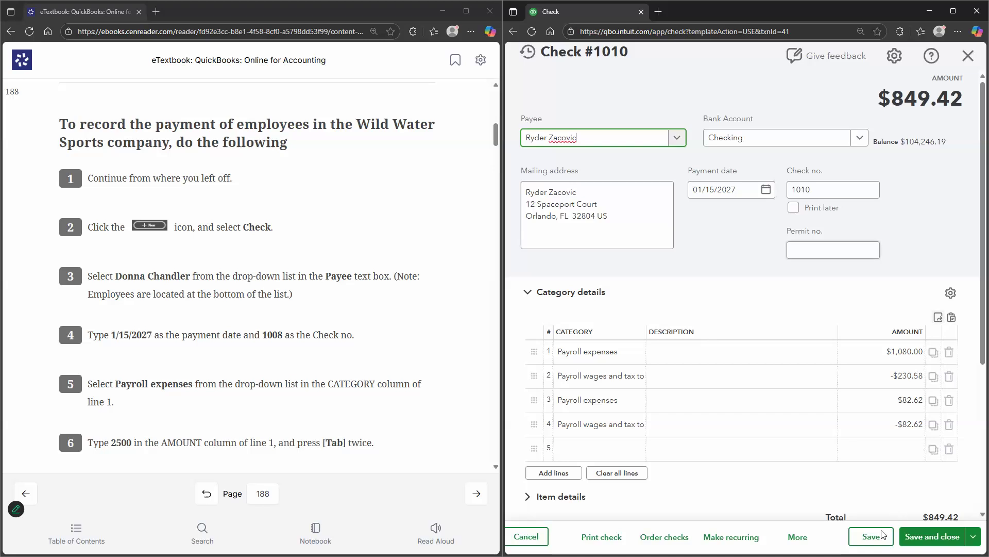
scroll(881, 540, down, 3)
click(881, 540)
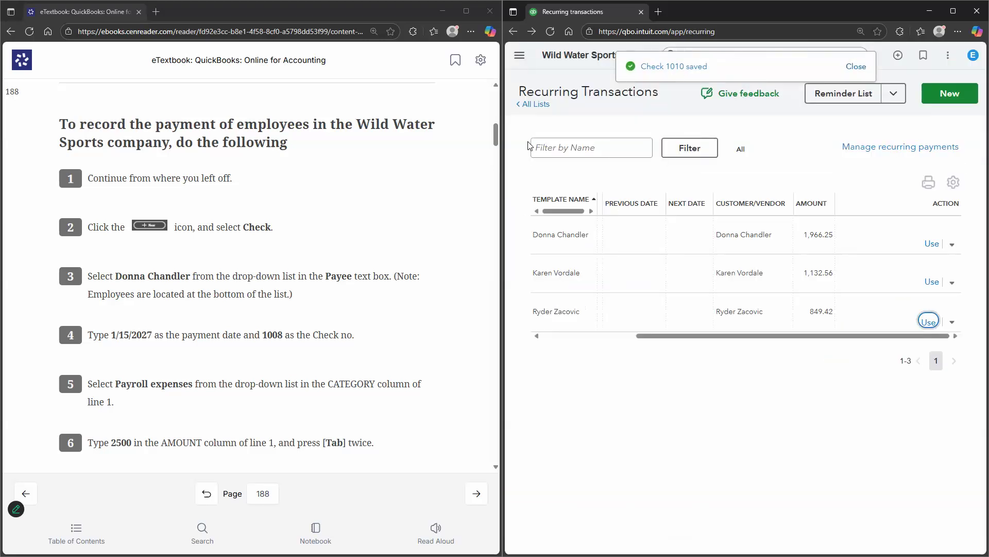
Step: Open the saved Trial Balance from the custom reports and run it with an end date of 01/31/2027
click(519, 55)
click(562, 183)
click(567, 234)
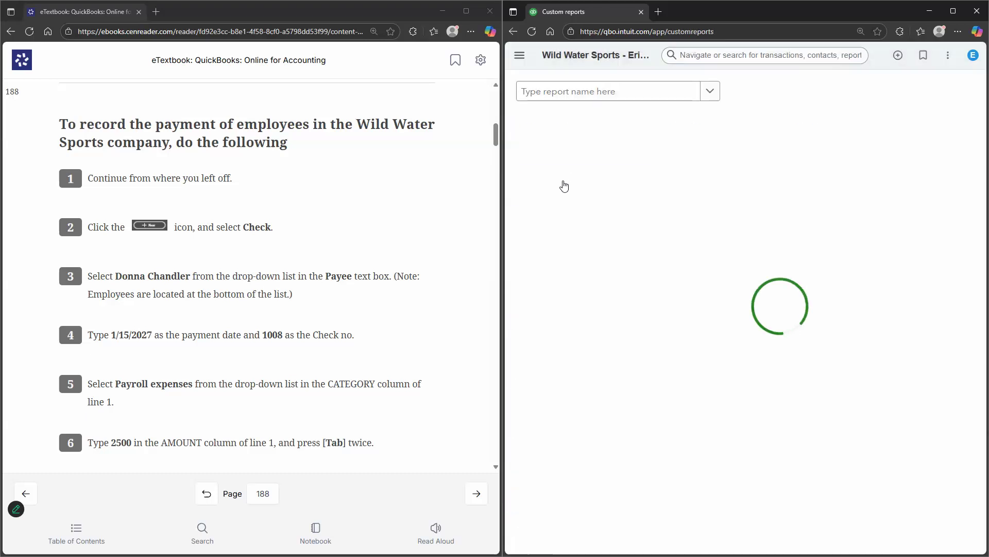
click(788, 175)
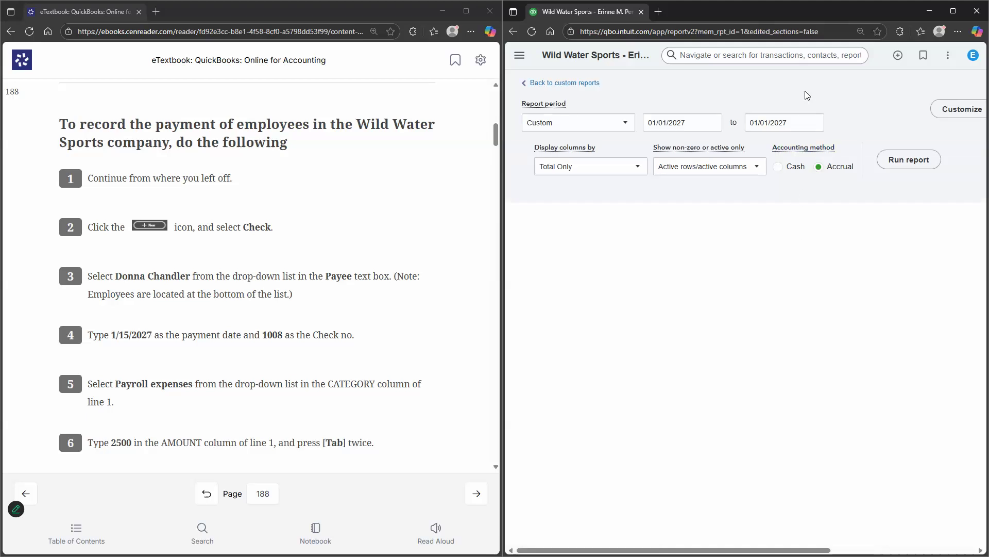
scroll(805, 130, down, 1)
scroll(804, 200, up, 2)
click(814, 143)
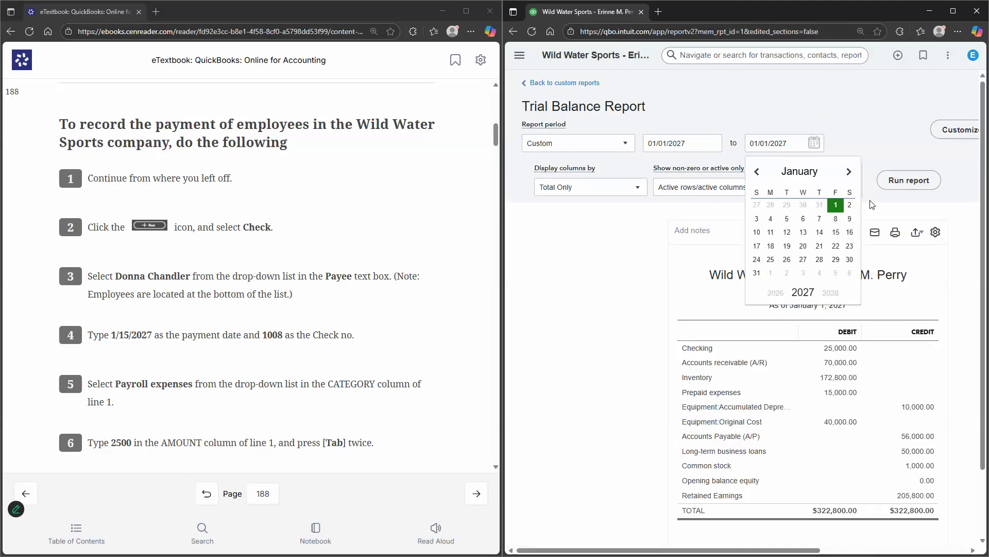
click(908, 181)
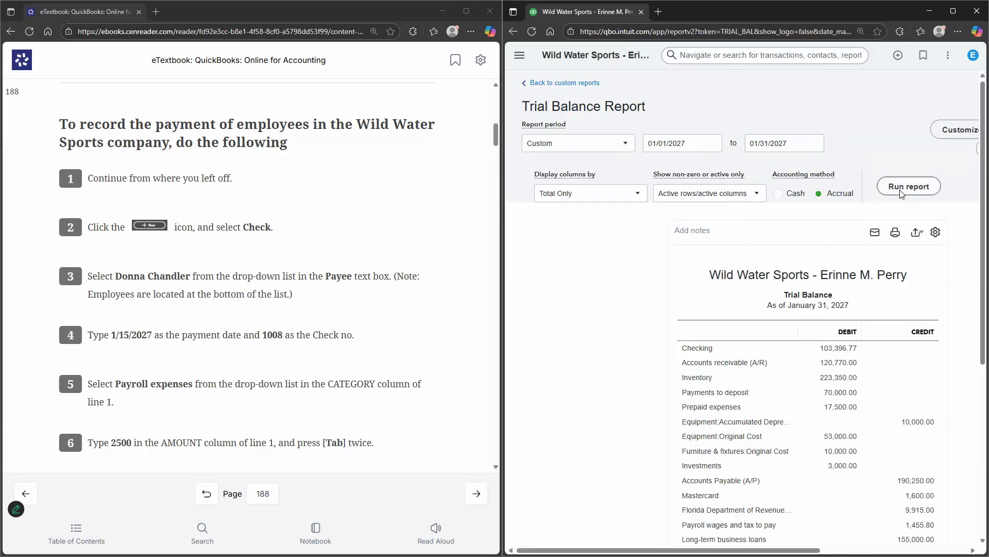
Step: Compare the January 31, 2027 Trial Balance account balances and totals with Figure 7.6 in the textbook
scroll(902, 194, down, 3)
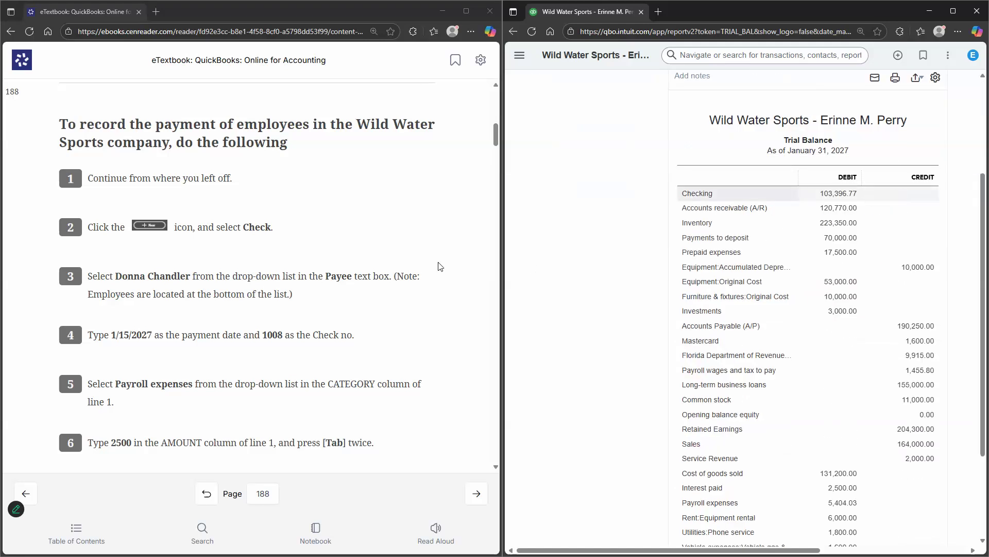
scroll(330, 242, down, 8)
scroll(330, 241, down, 15)
scroll(334, 244, down, 8)
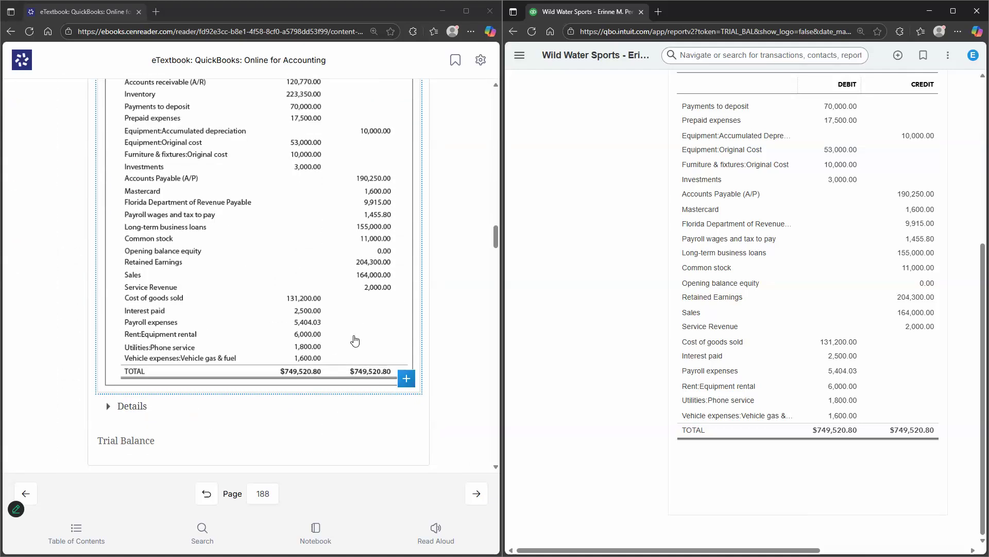
scroll(309, 449, up, 1)
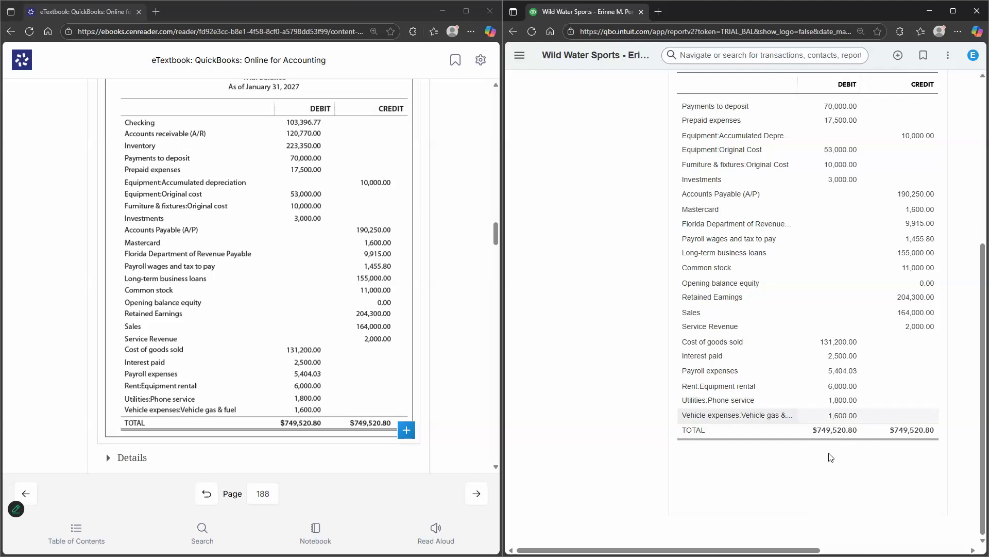
scroll(733, 392, up, 3)
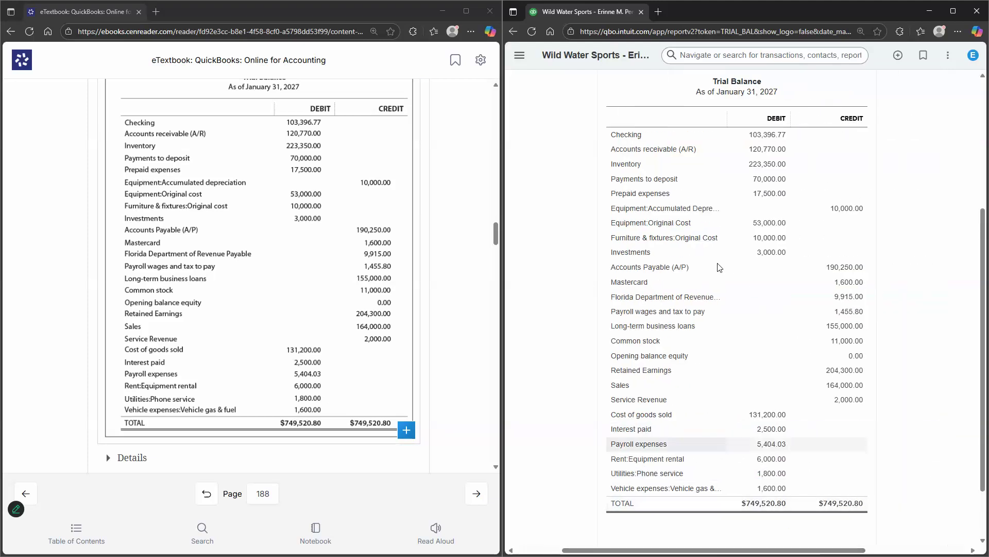
scroll(737, 412, up, 2)
scroll(772, 469, down, 4)
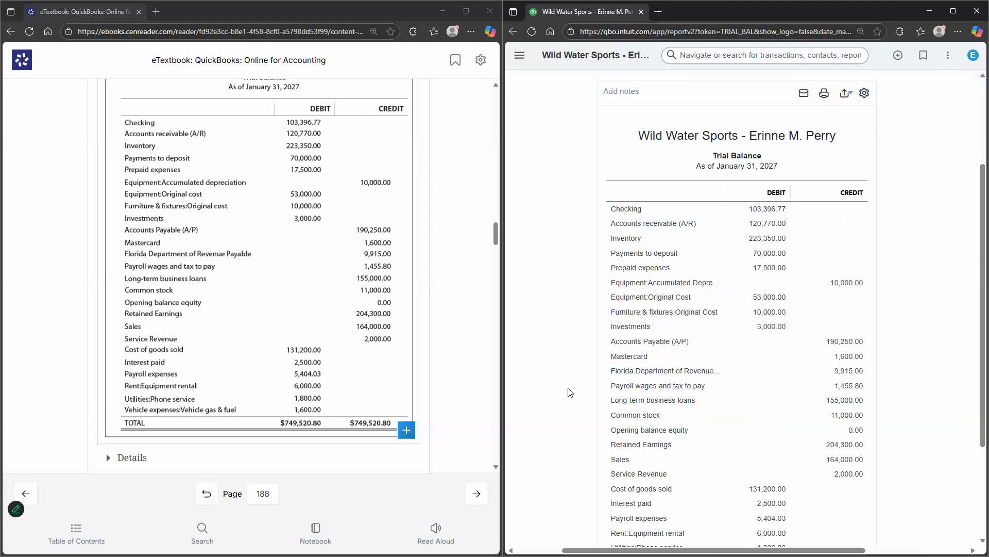
scroll(435, 373, down, 2)
scroll(434, 373, down, 4)
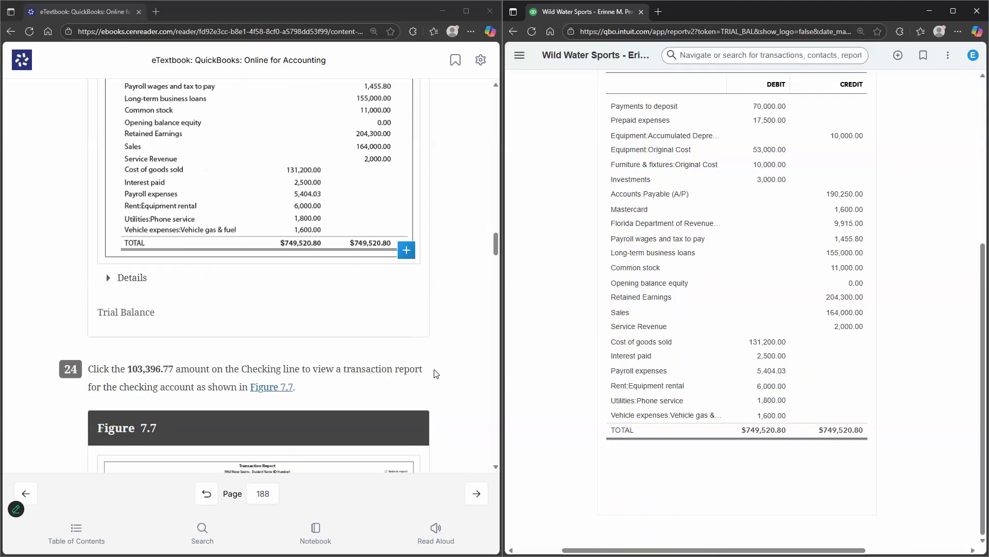
Step: Open the transaction report behind the Checking balance, enlarge Figure 7.7, and set the report period to All Dates
scroll(765, 233, up, 4)
click(766, 238)
scroll(383, 278, down, 2)
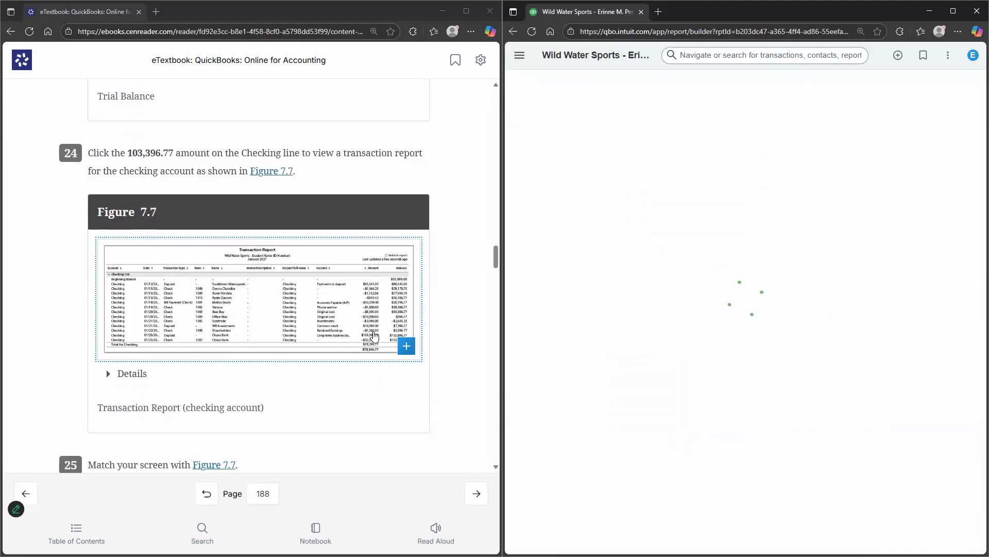
click(407, 330)
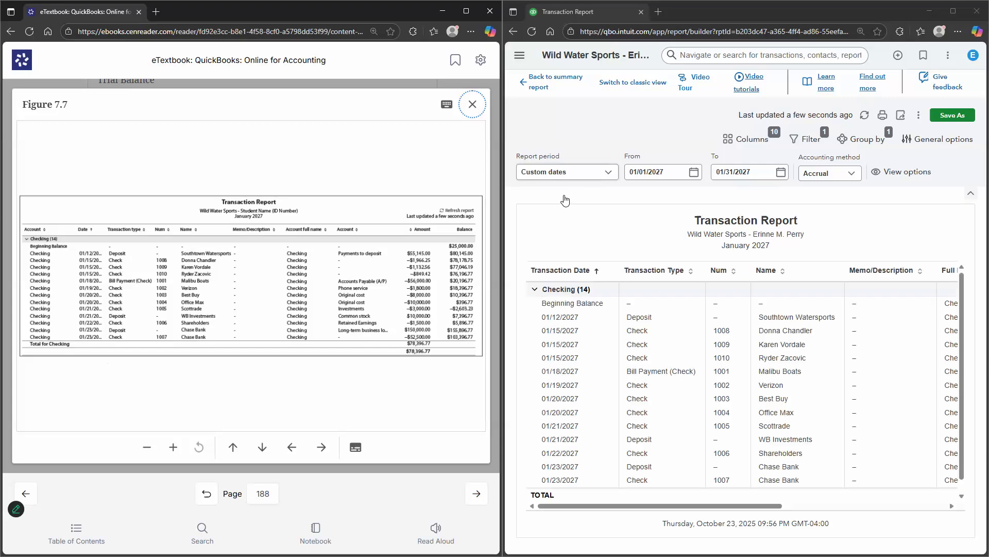
click(567, 173)
click(566, 194)
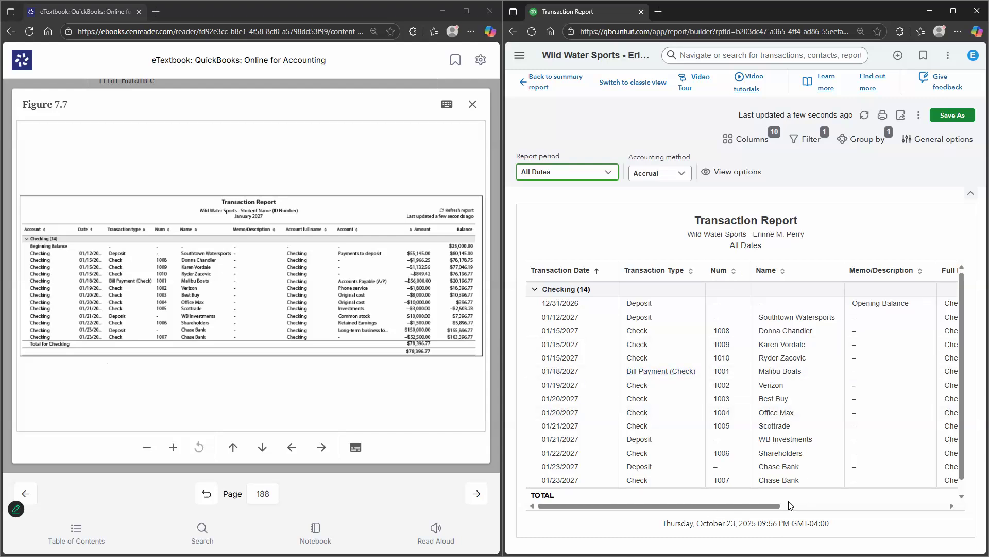
Step: Compare the Checking report's transactions, amounts and balances with Figure 7.7, and close the enlarged figure
scroll(773, 504, down, 1)
scroll(932, 503, right, 1)
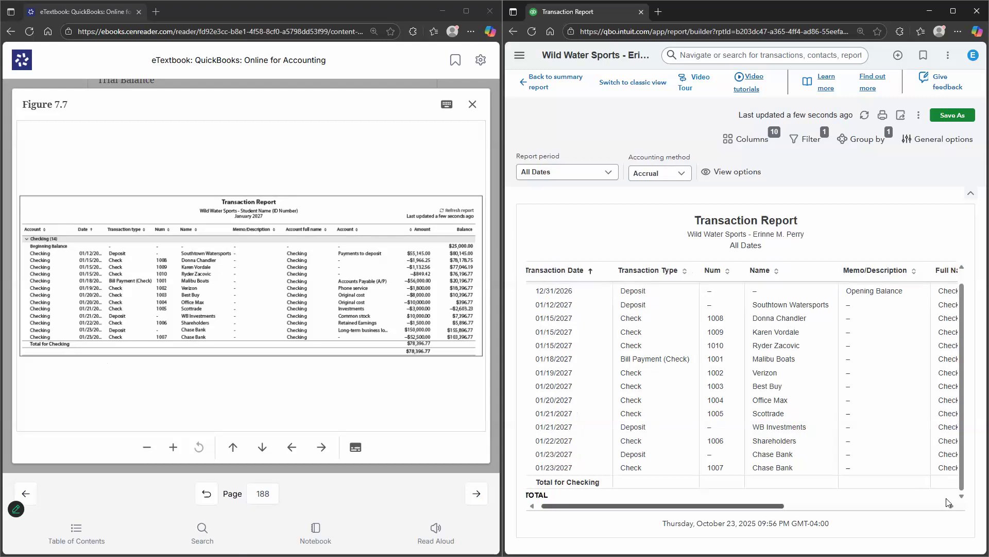
drag(946, 499, 960, 500)
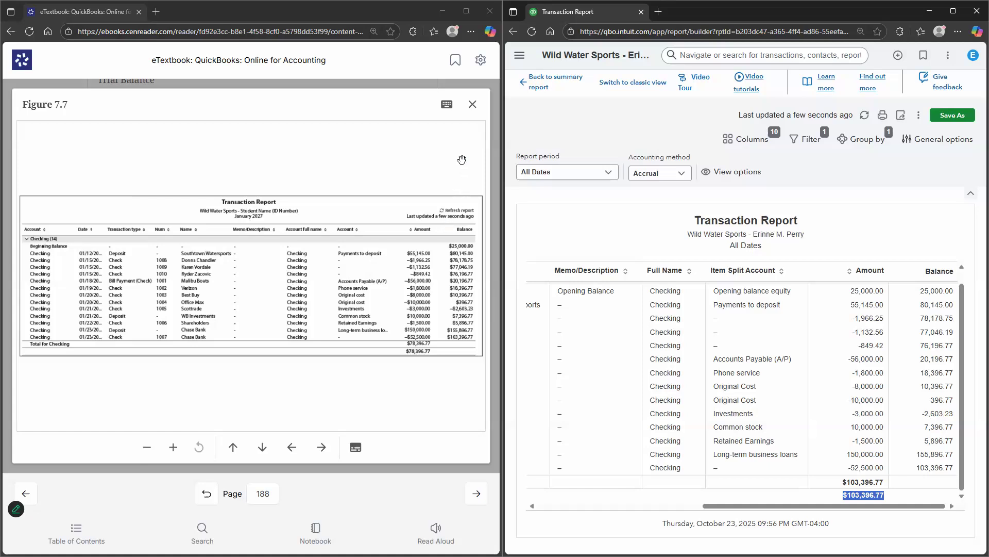
key(Escape)
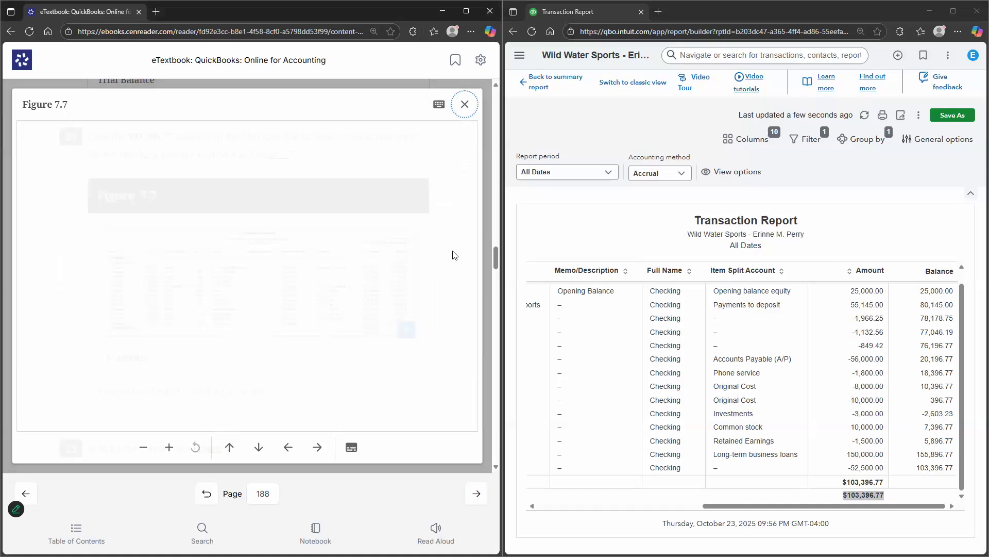
Step: Open the third employee's payroll check 1010 from the transaction report and compare it with Figure 7.8
scroll(151, 208, down, 5)
scroll(150, 209, down, 1)
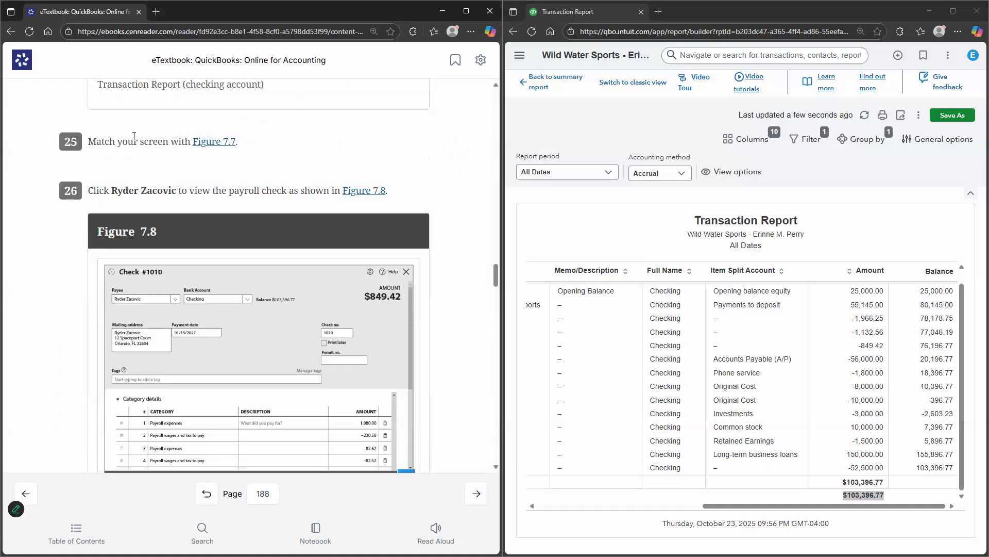
scroll(151, 208, down, 1)
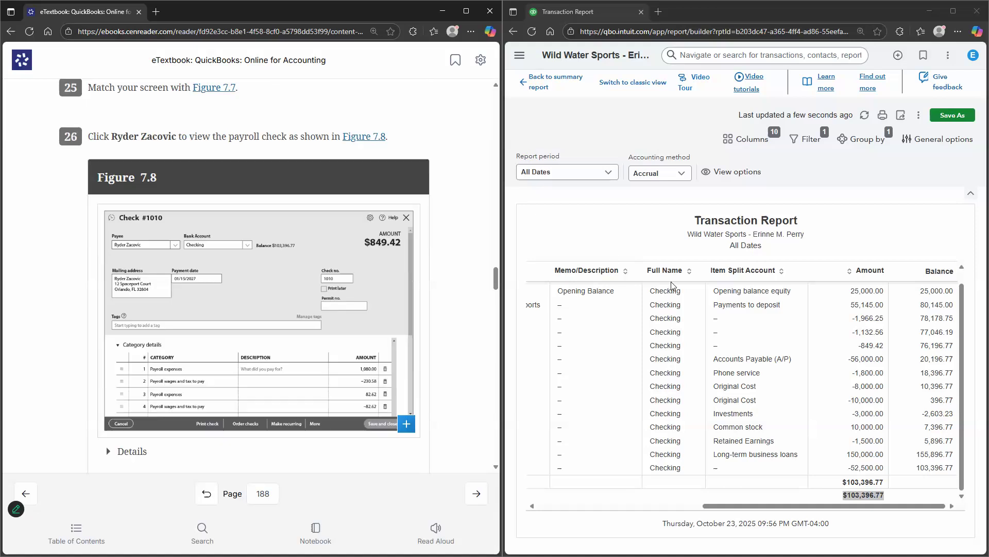
click(642, 506)
click(751, 349)
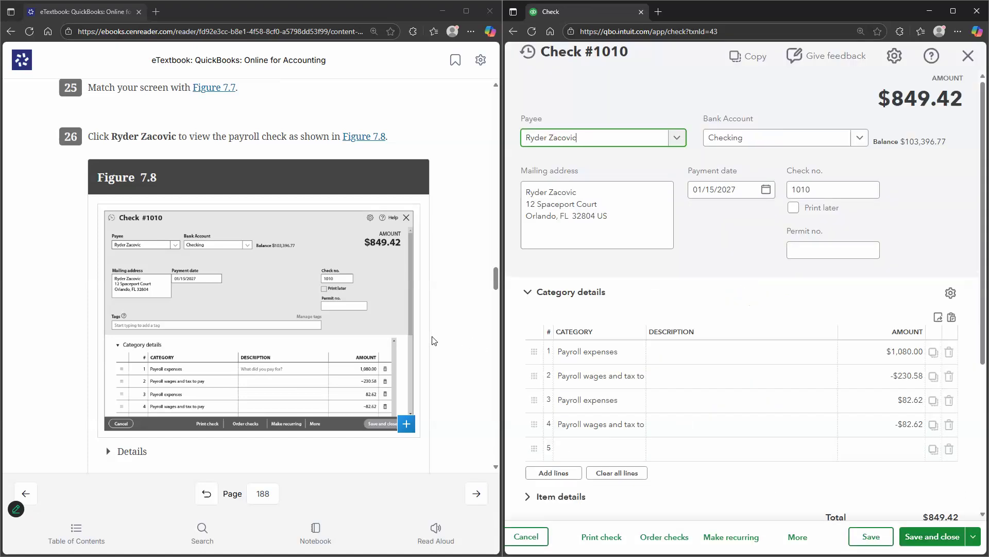
scroll(435, 338, down, 3)
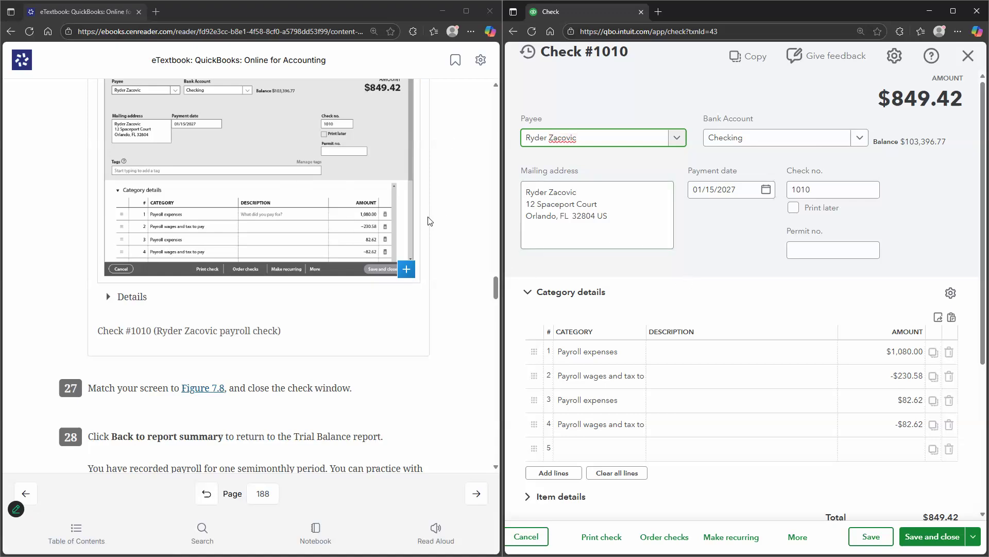
Step: Read textbook steps 27 to 29, close the check, and return to the Trial Balance summary report
scroll(412, 361, down, 3)
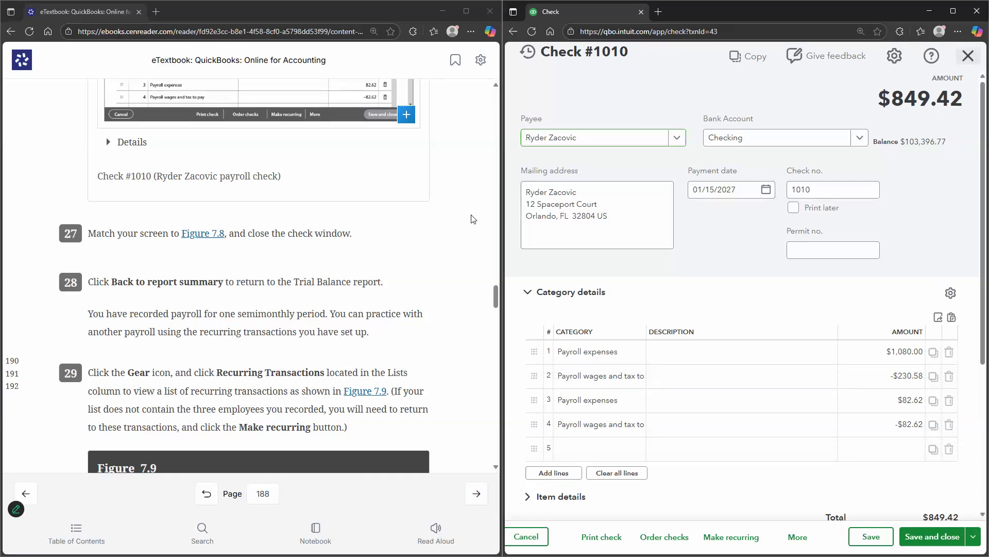
scroll(473, 219, down, 1)
key(alt+Left)
click(544, 90)
scroll(789, 460, down, 5)
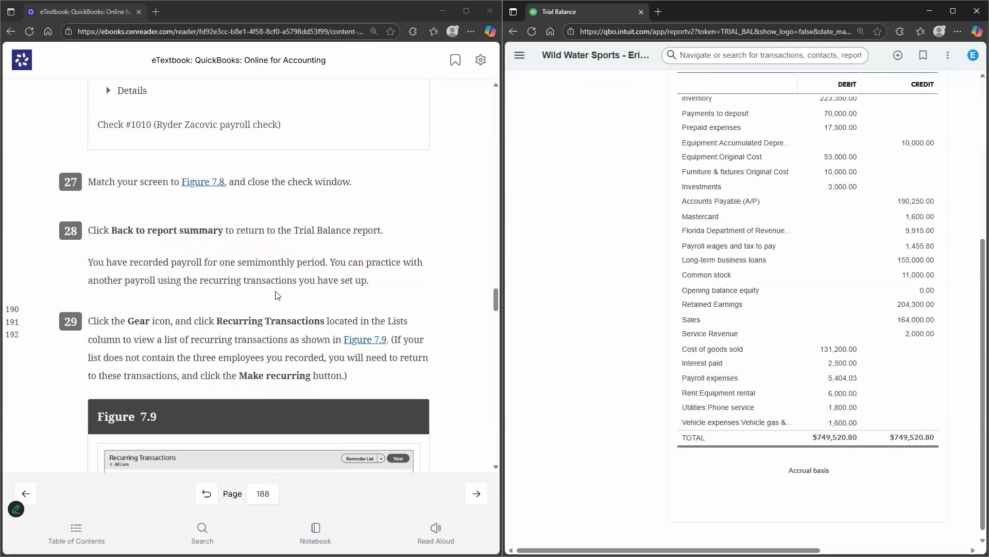
Step: Open the Recurring Transactions list and compare the employee check templates with Figure 7.9
scroll(278, 296, down, 2)
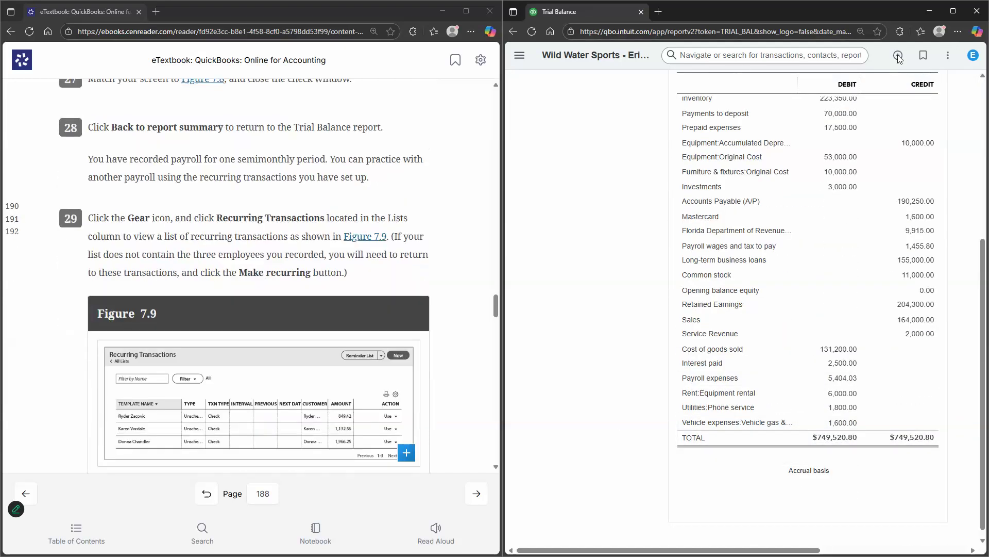
click(898, 56)
click(947, 56)
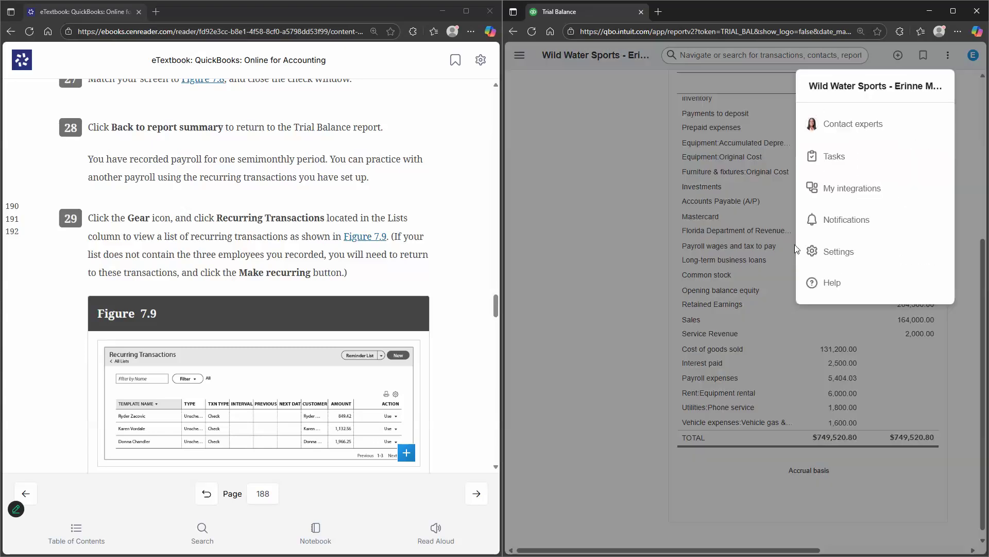
click(828, 253)
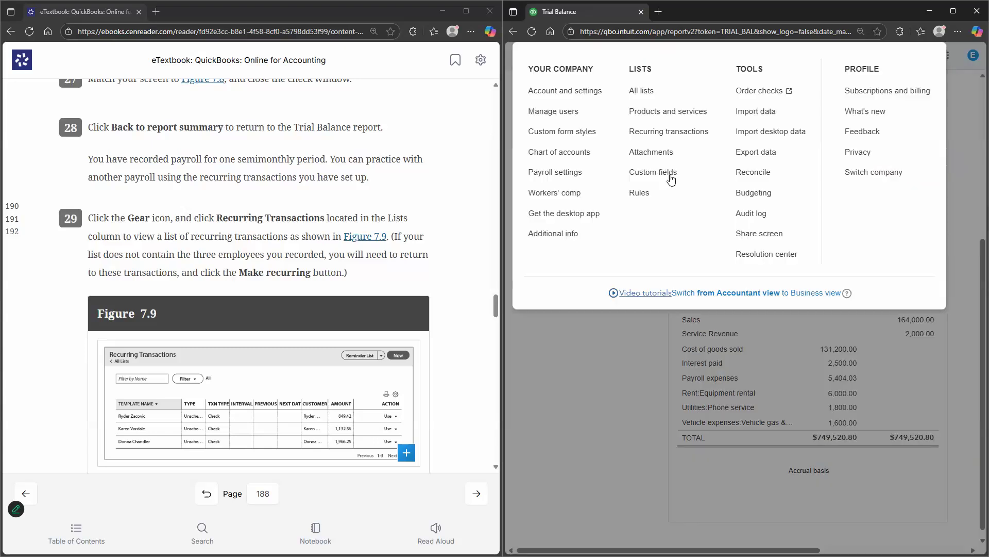
click(685, 131)
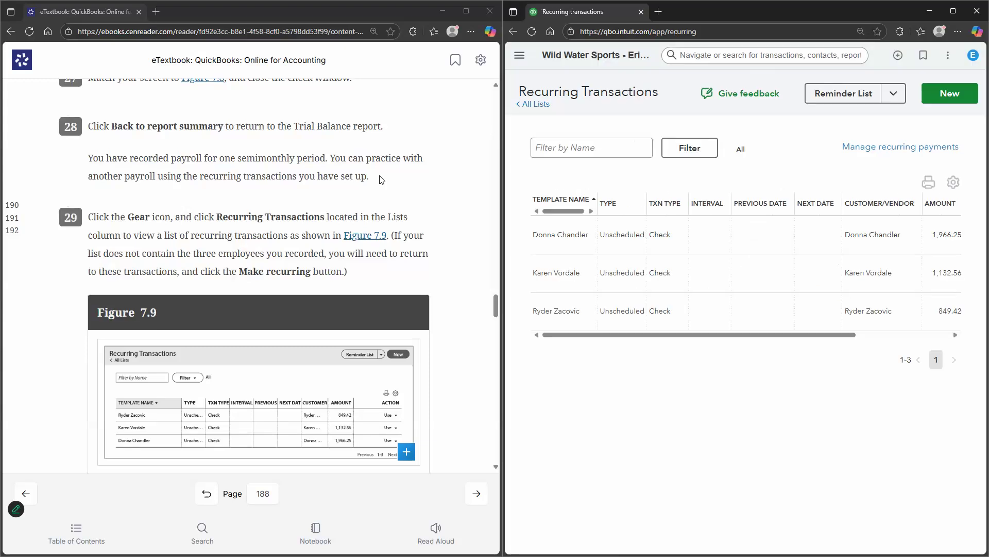
scroll(382, 179, down, 1)
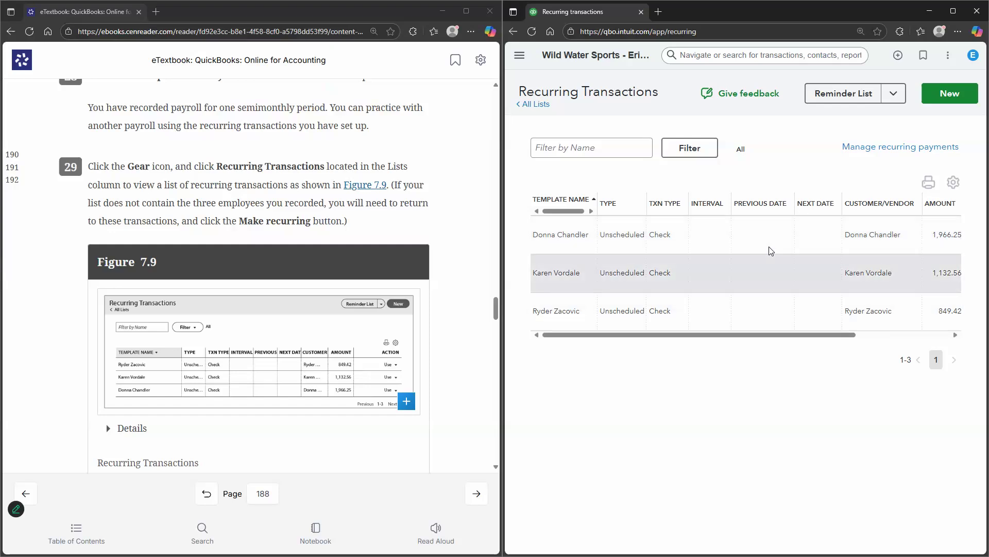
drag(849, 334, 937, 330)
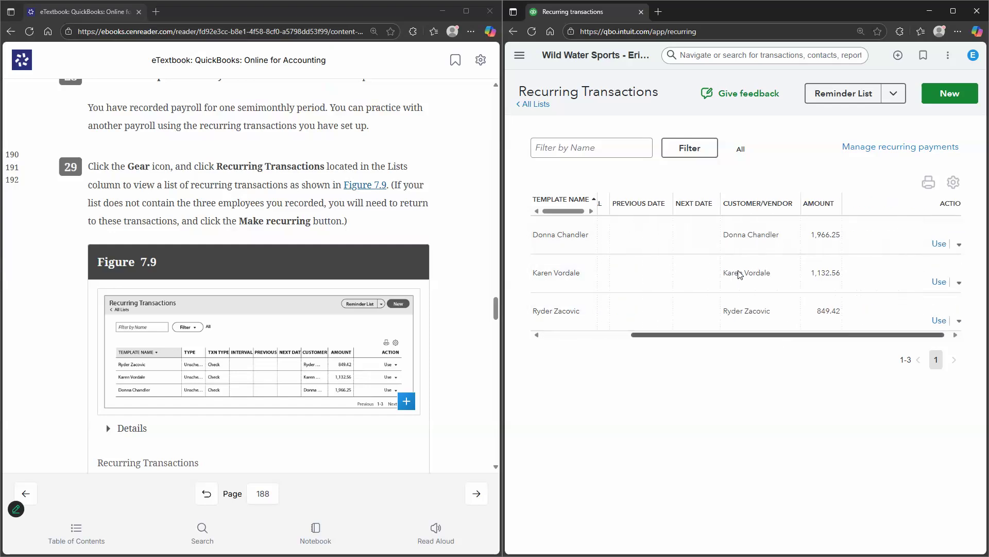
Step: Start a new payroll check from the 849.42 recurring template, dated 01/31/2027, with check number 1011
scroll(424, 292, down, 5)
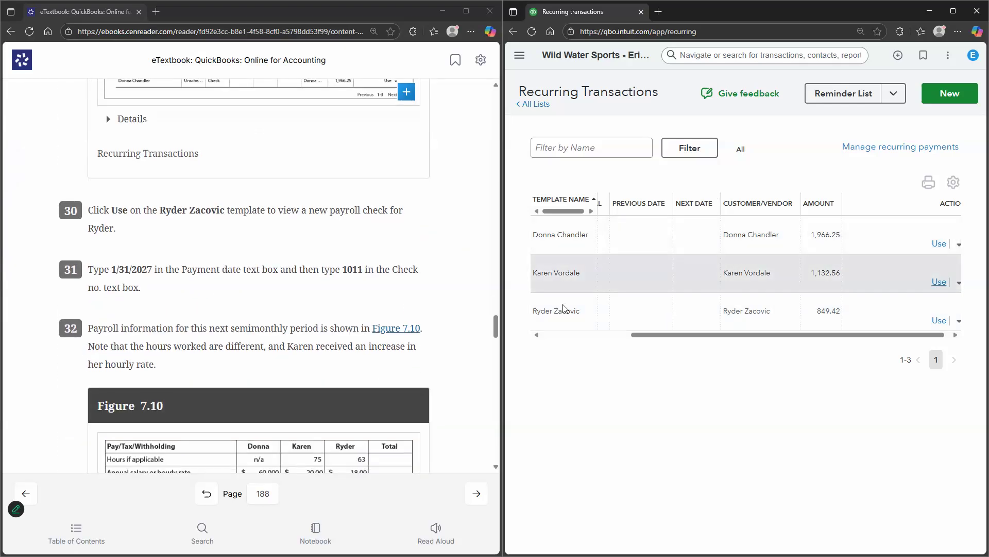
click(938, 321)
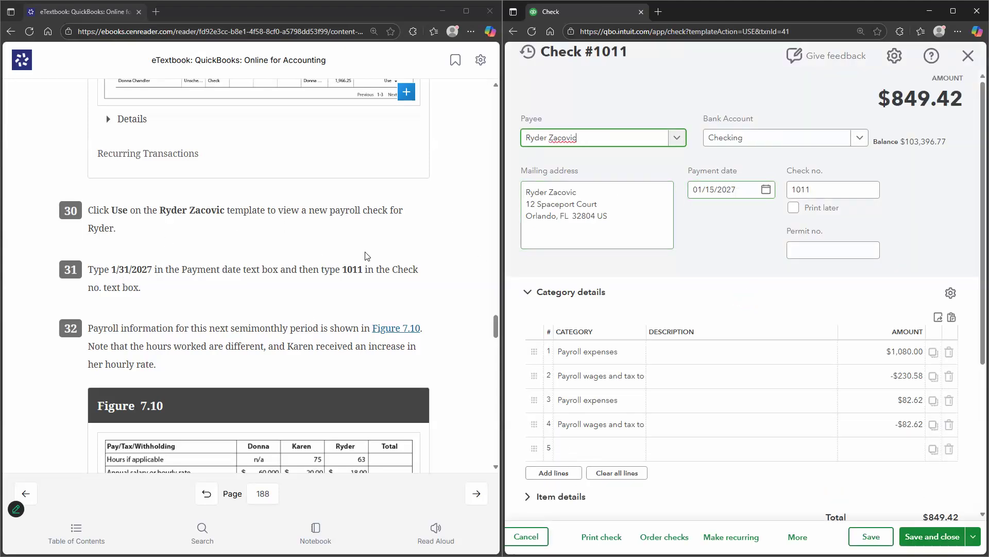
click(712, 189)
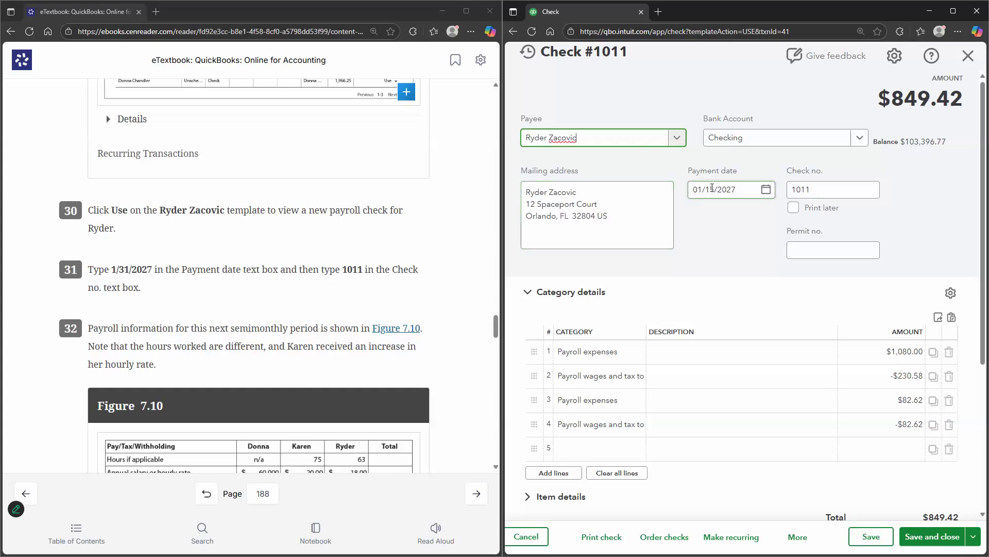
click(718, 188)
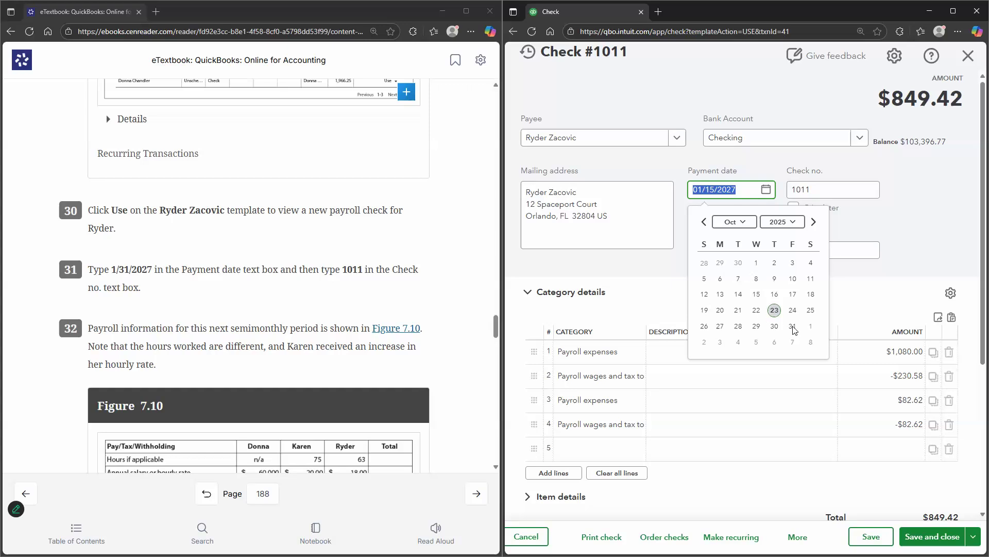
key(ctrl+a)
text(01/31/2027)
click(815, 194)
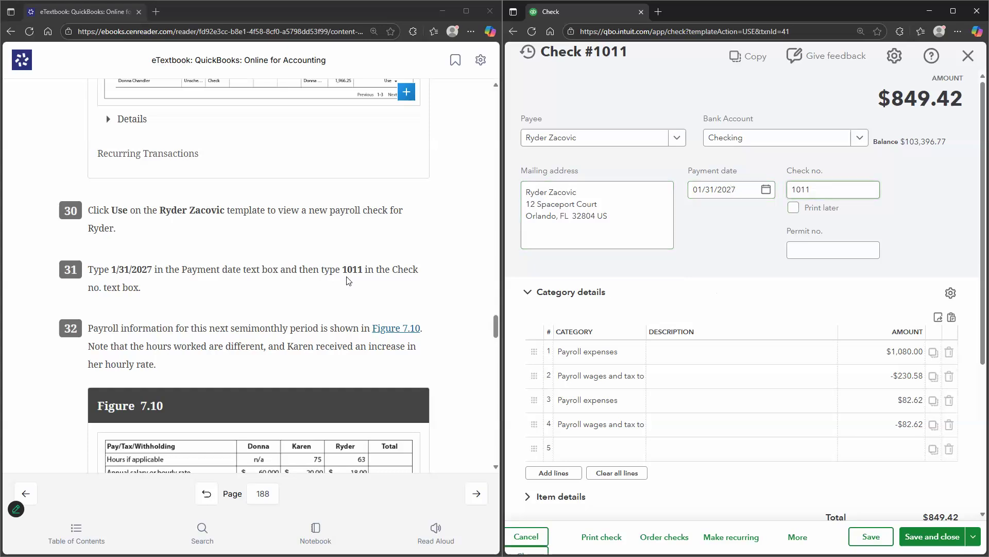
Step: Set check 1011's line 1 amount to 1134 and line 2 to -242.11, following the textbook's Figure 7.10
scroll(196, 217, down, 2)
scroll(185, 200, down, 1)
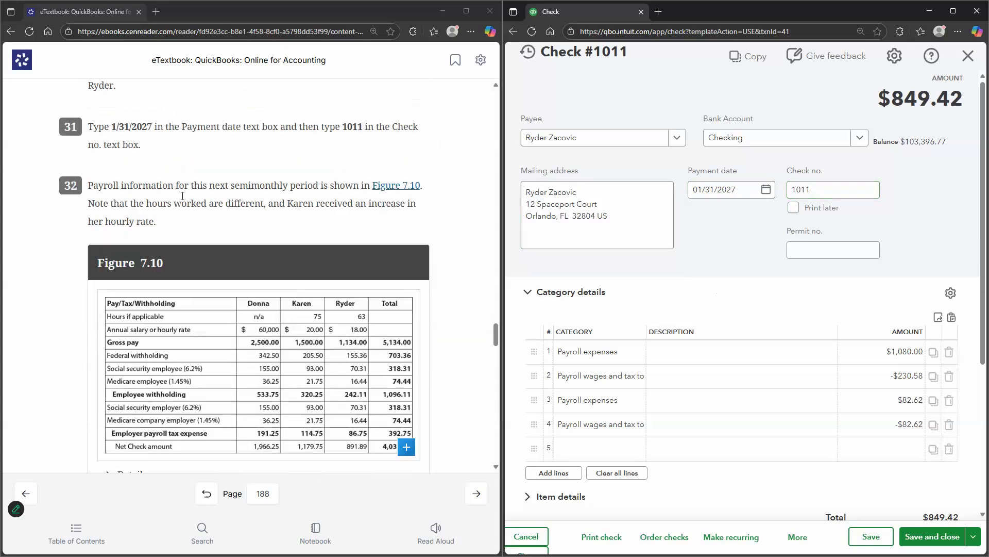
scroll(257, 244, down, 4)
scroll(310, 268, up, 3)
click(355, 285)
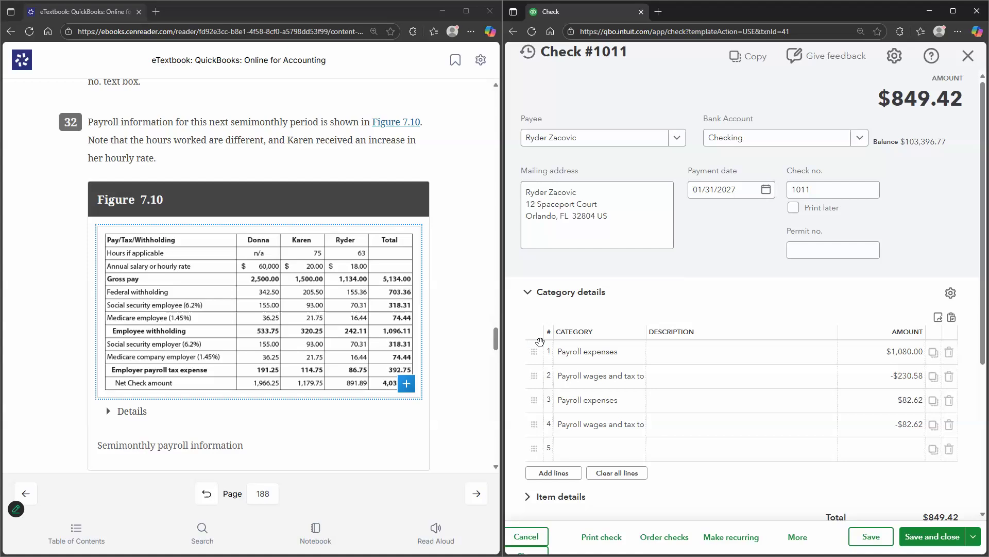
scroll(357, 292, down, 2)
click(889, 360)
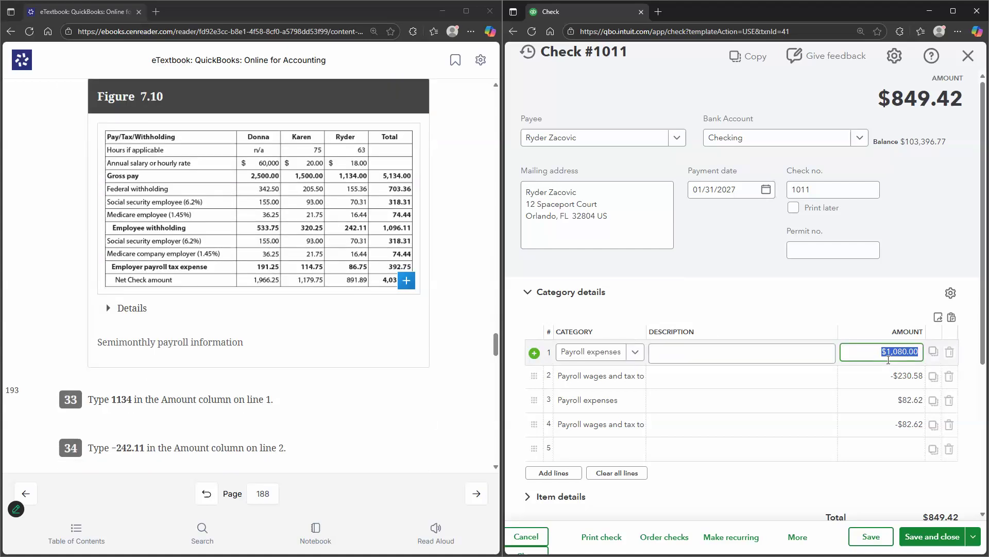
text(1134)
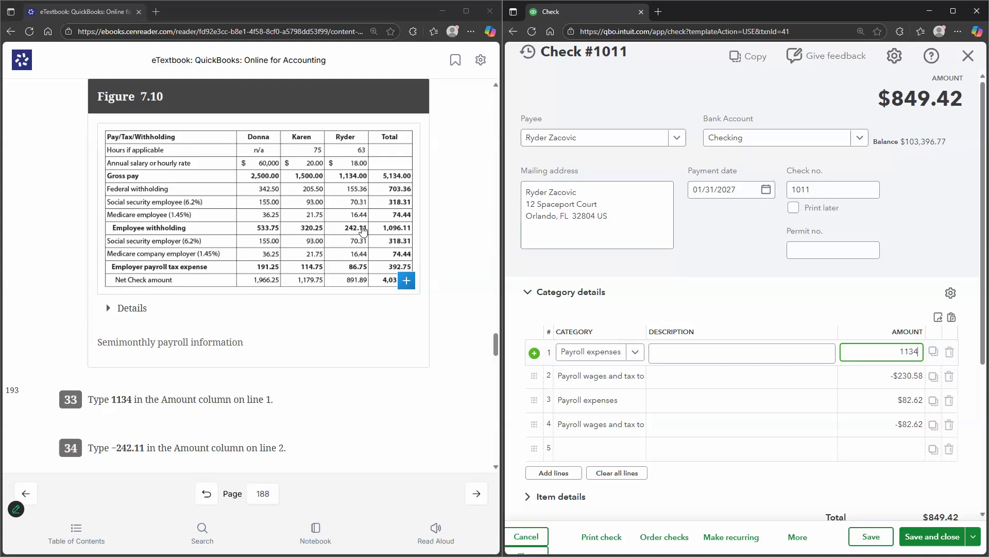
click(883, 375)
text(-24)
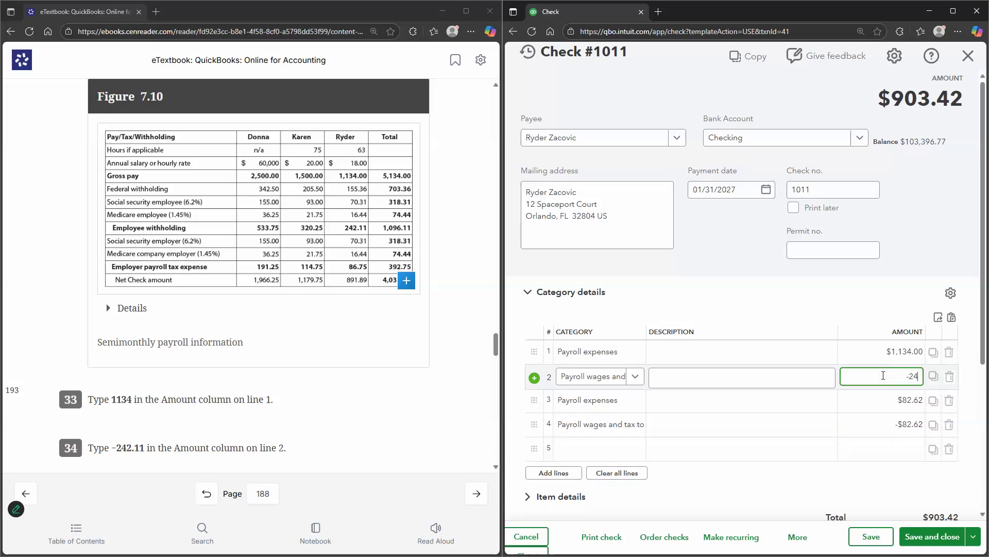
text(2.11)
Step: Set check 1011's employer payroll tax amounts to 86.75 on line 3 and -86.75 on line 4
click(905, 404)
text(86.75)
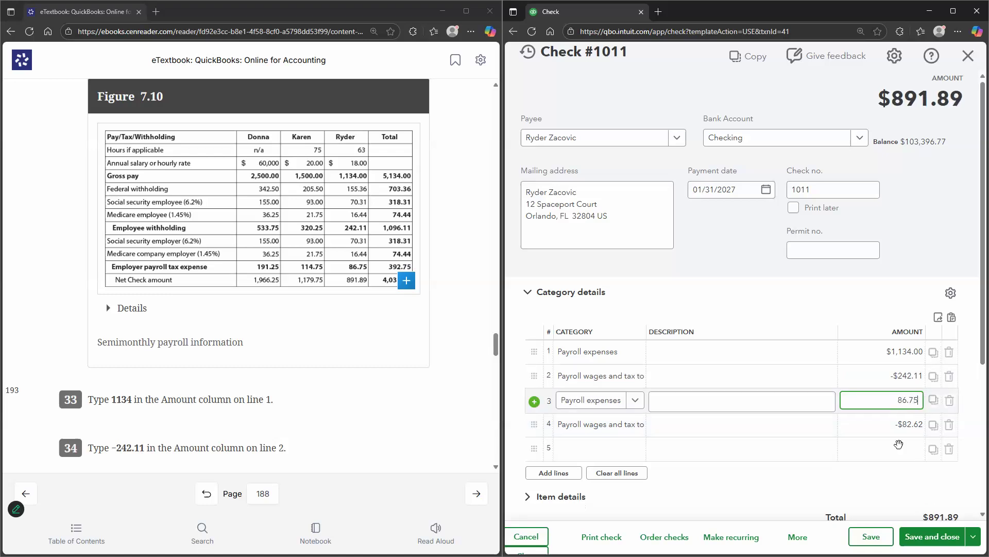
click(891, 423)
key(BackSpace)
text(-86.75)
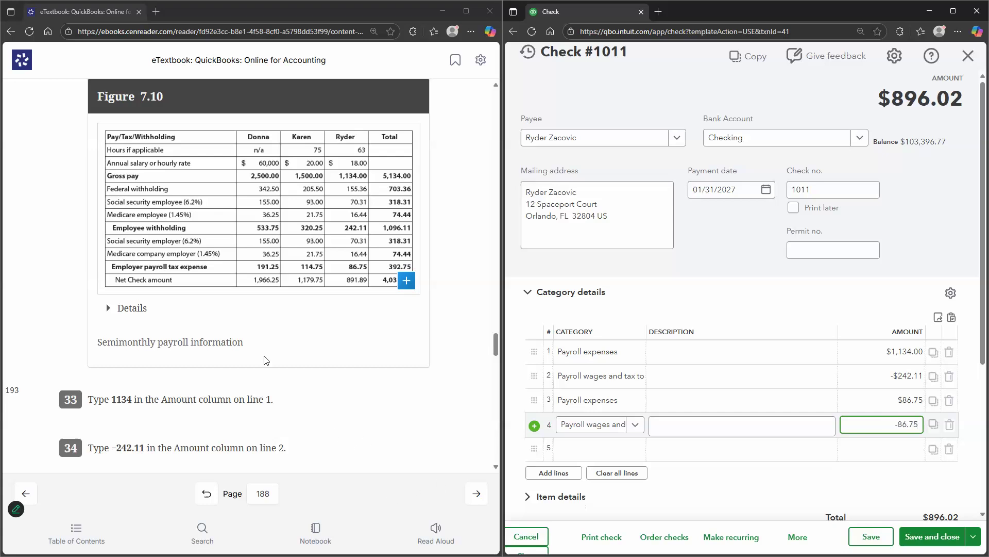
Step: Compare check 1011 with textbook Figure 7.11, and save and close it
click(266, 360)
scroll(278, 268, down, 8)
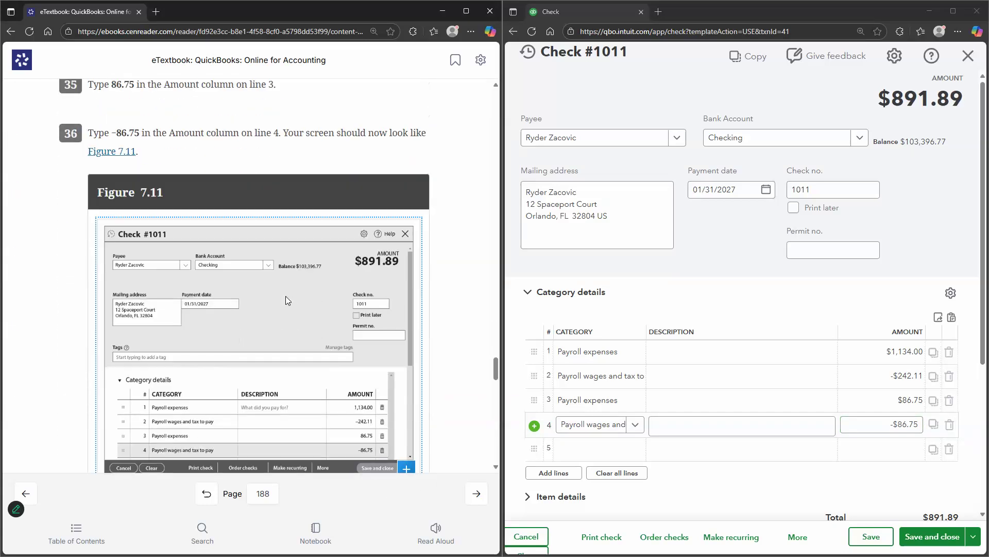
scroll(287, 300, down, 4)
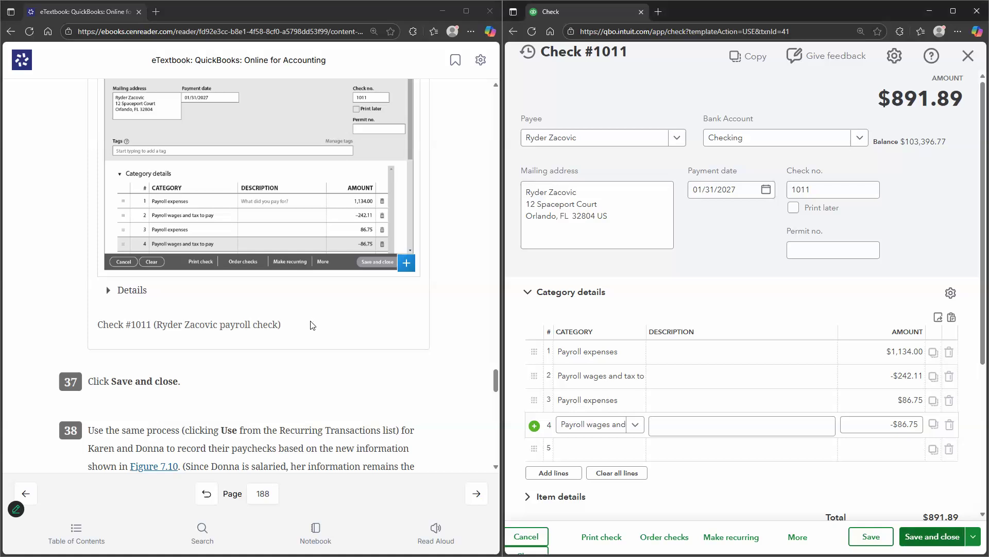
key(ctrl+alt+d)
scroll(206, 335, down, 3)
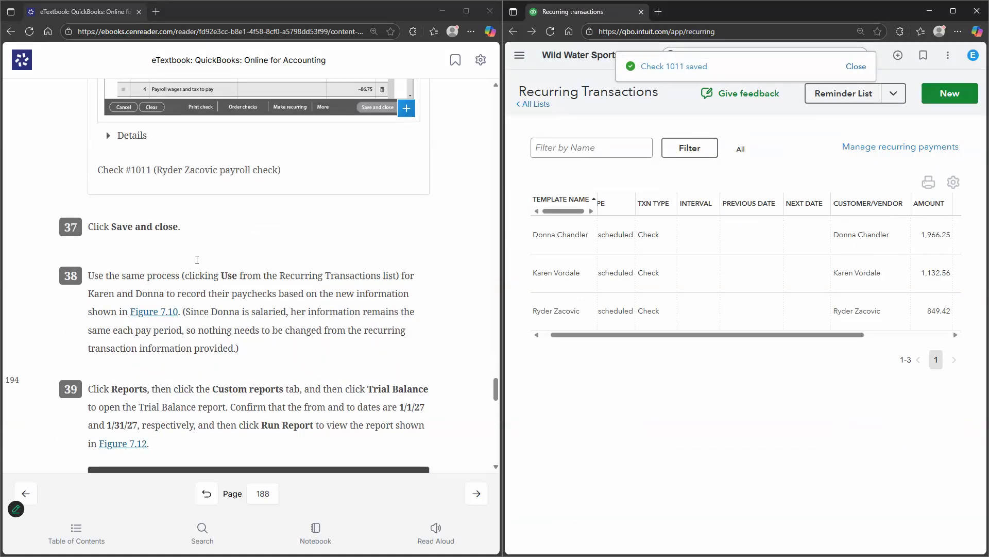
Step: Record the salaried employee's check 1012 dated 01/31/2027 from the 1,966.25 recurring template, and return to the Recurring Transactions list
scroll(207, 253, down, 1)
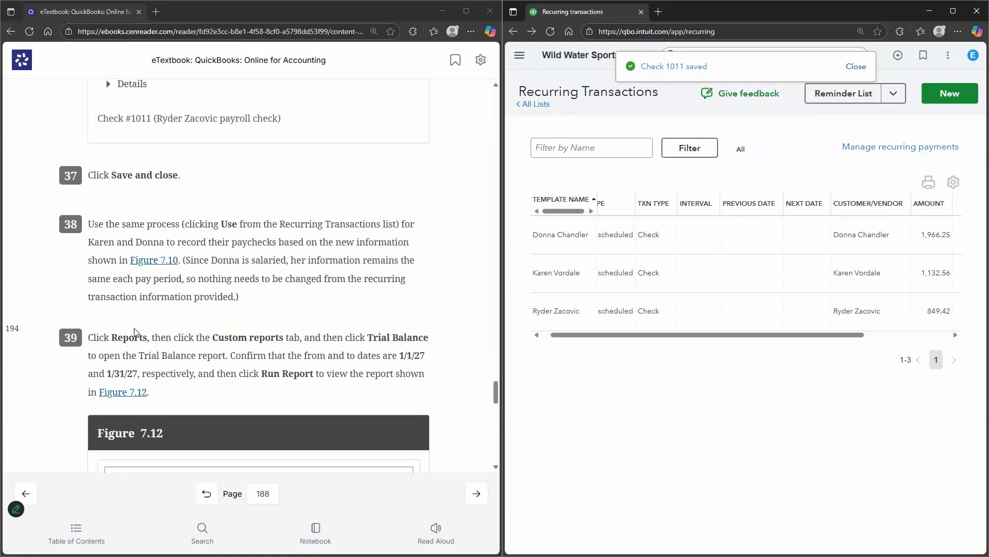
scroll(308, 331, down, 1)
scroll(320, 327, up, 10)
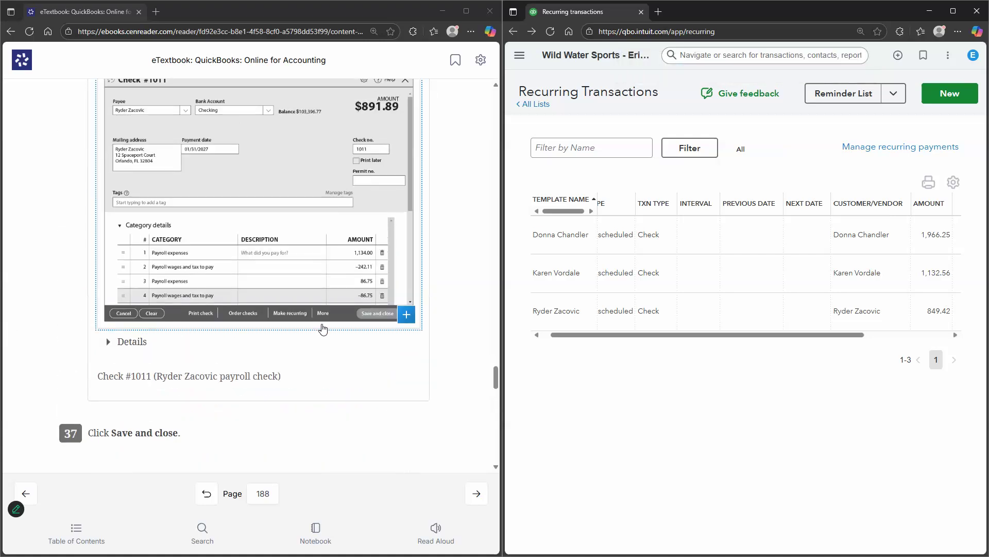
scroll(323, 328, up, 8)
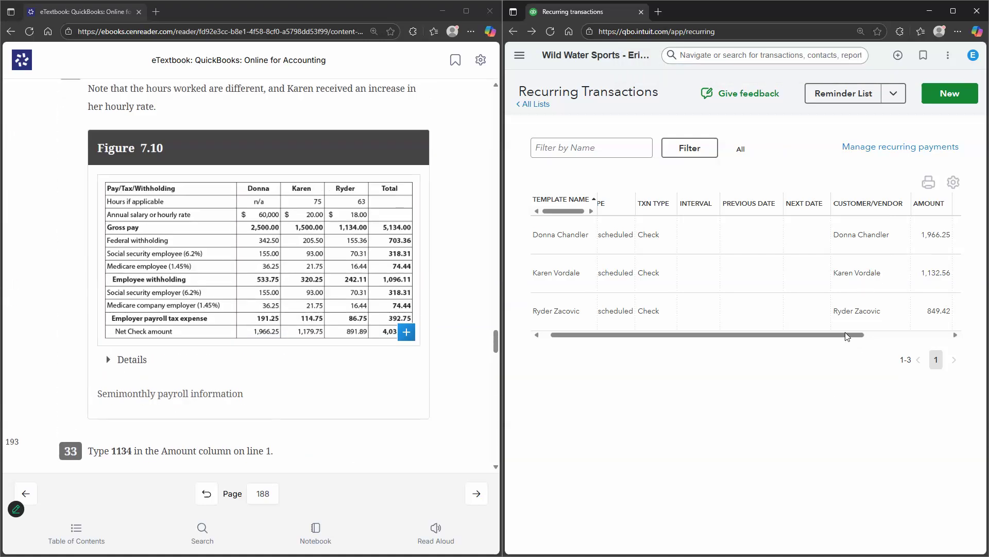
scroll(929, 235, right, 2)
click(947, 244)
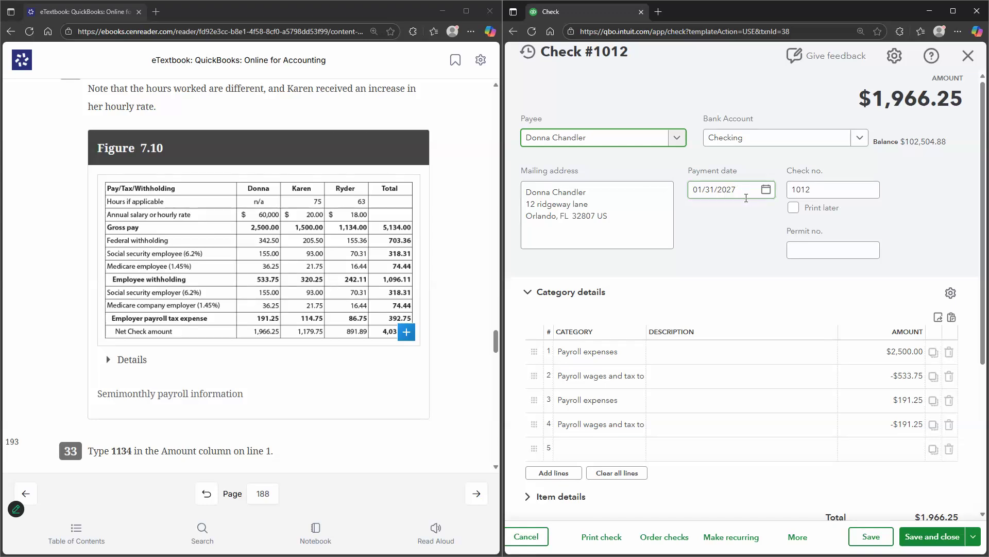
click(876, 537)
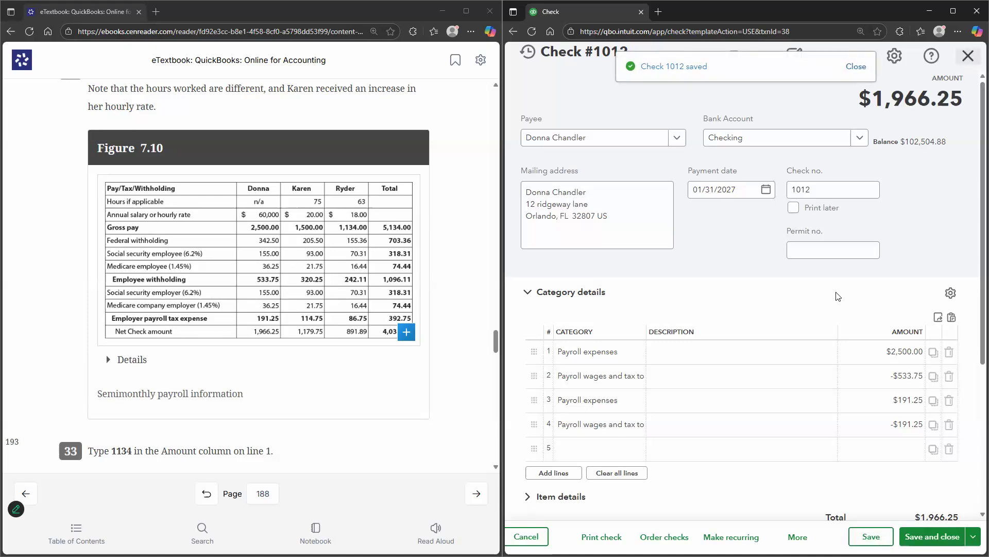
key(alt+Left)
Step: Start check 1013 from the 1,132.56 recurring template, setting line 1 to 1,500 and line 2 to -320.25
click(931, 282)
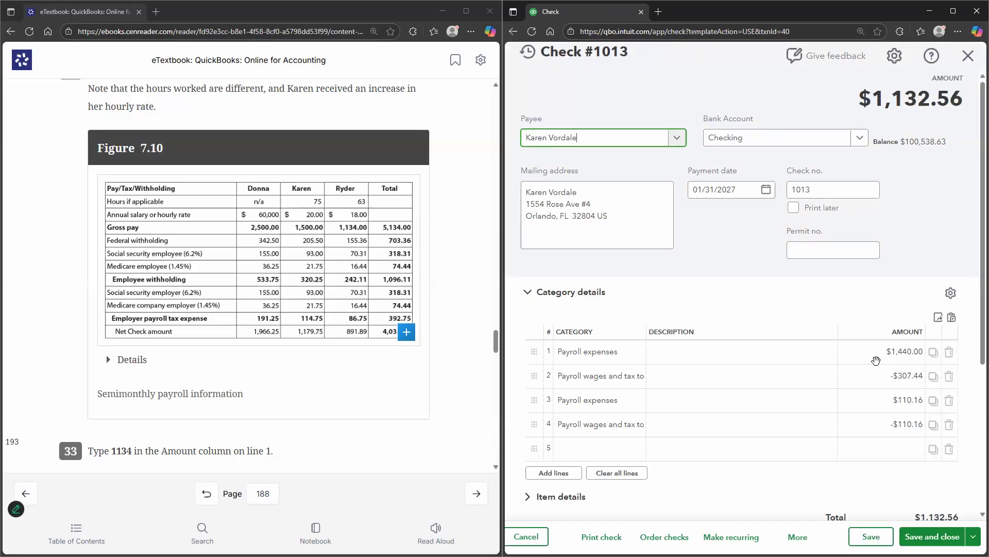
click(820, 344)
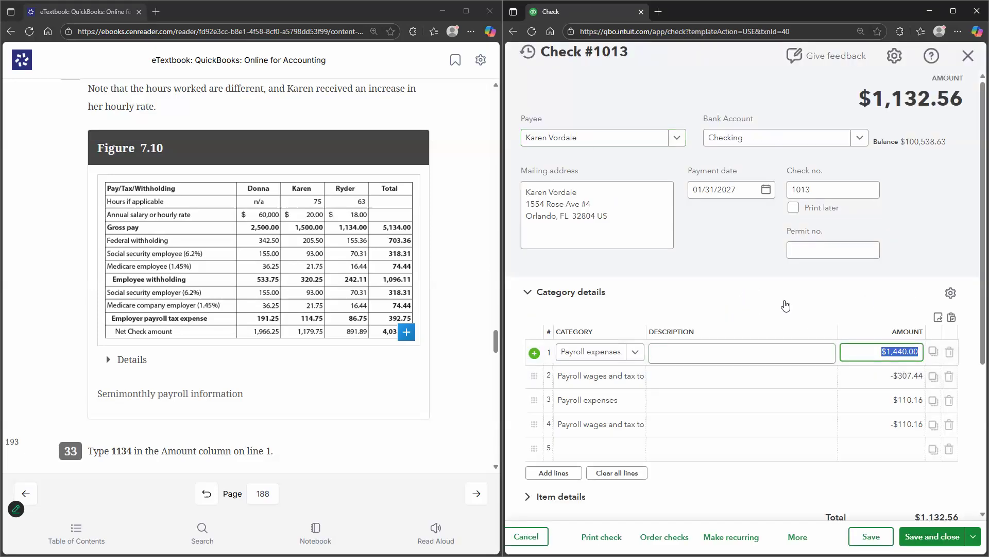
text(1,500)
click(893, 381)
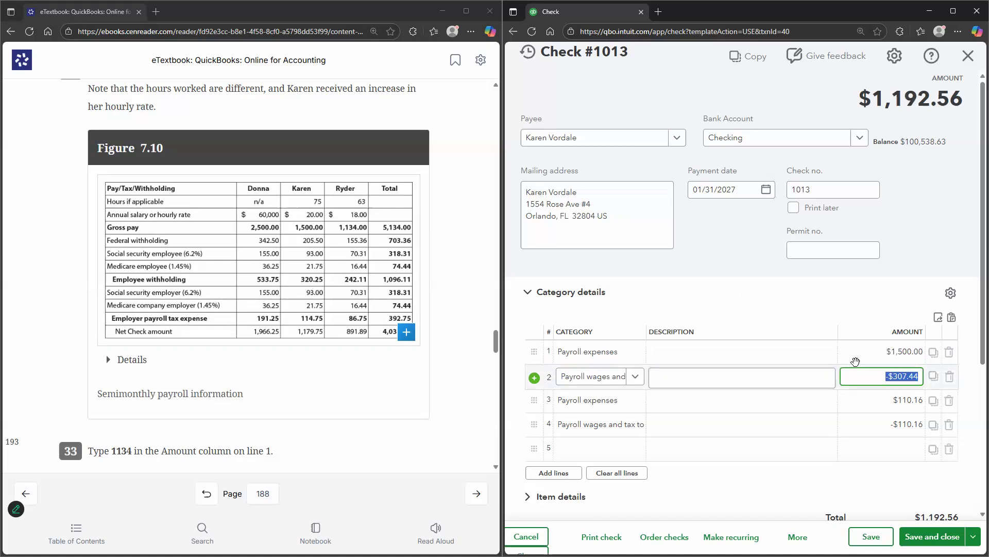
text(-32)
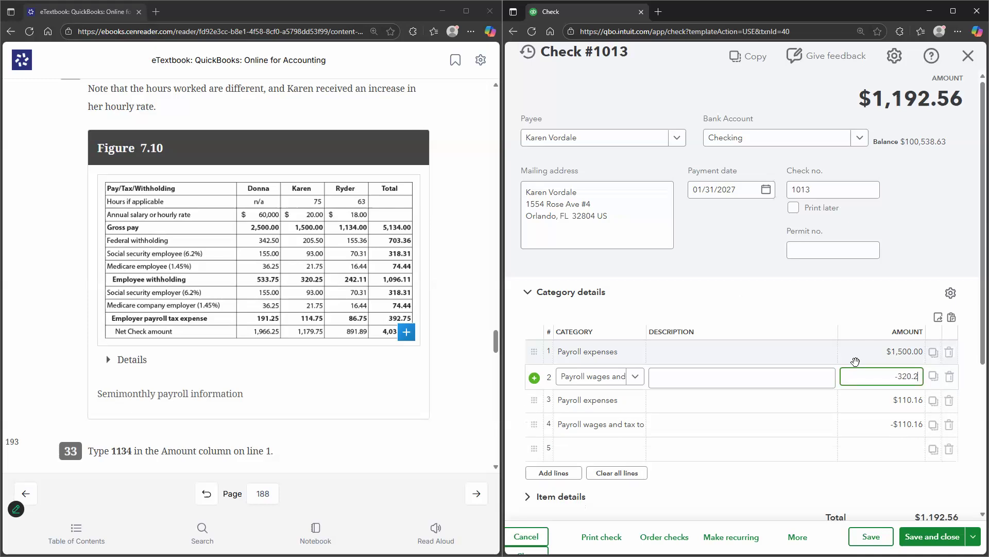
Step: Set check 1013's line 3 amount to 114.75 and line 4 to -114.75, and save and close the check
click(872, 404)
text(114.75)
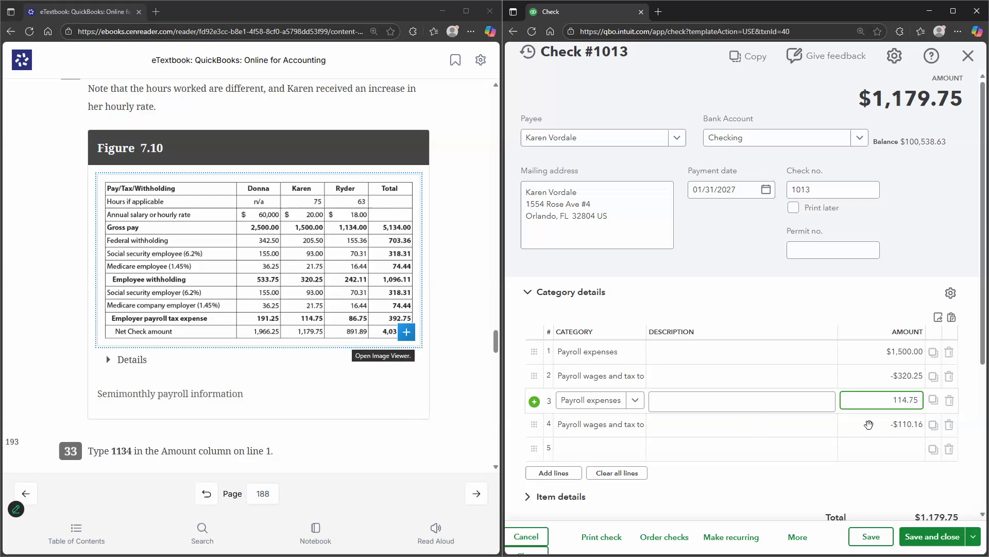
click(872, 425)
text(-11)
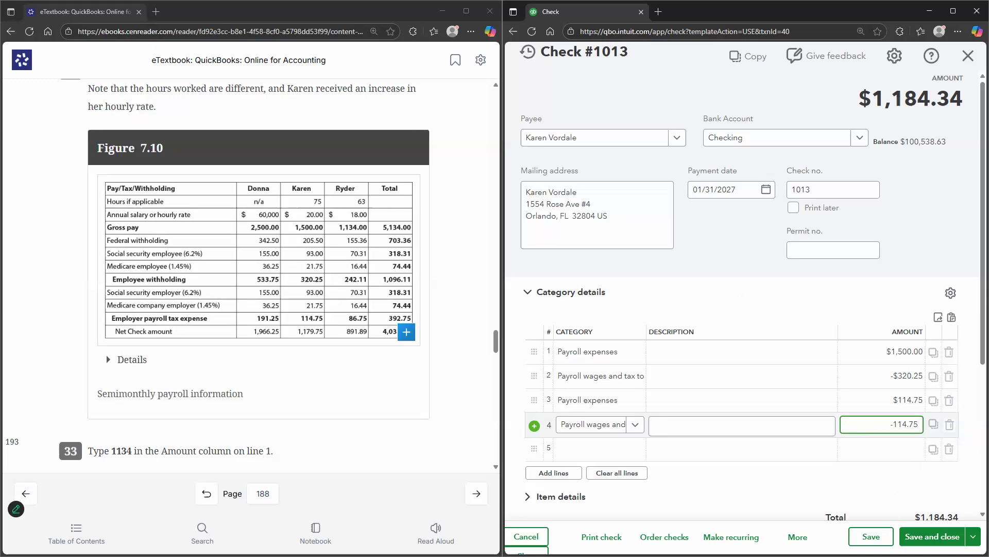
click(931, 537)
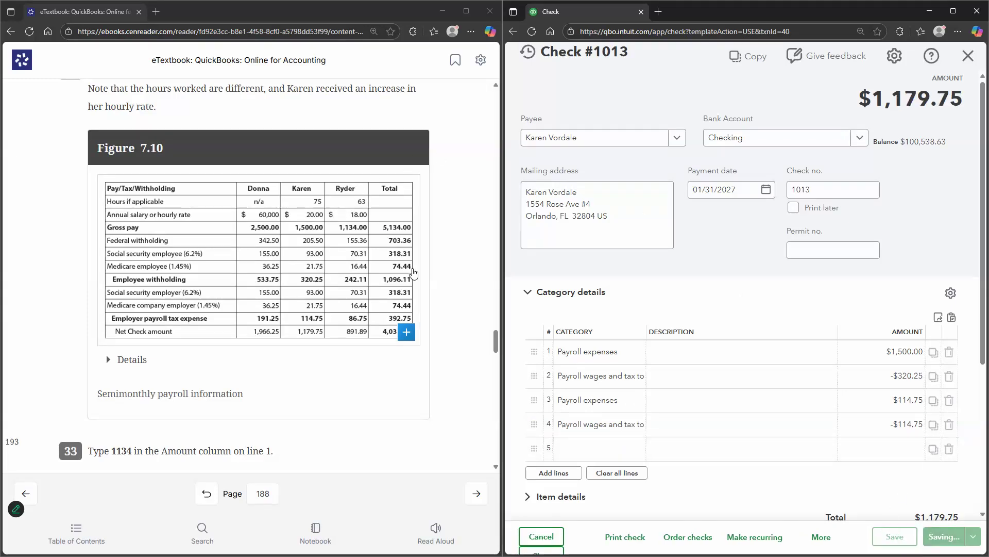
Step: Run the custom Trial Balance report for 01/01/2027 to 01/31/2027, as textbook step 39 instructs
scroll(423, 305, down, 10)
scroll(423, 304, down, 8)
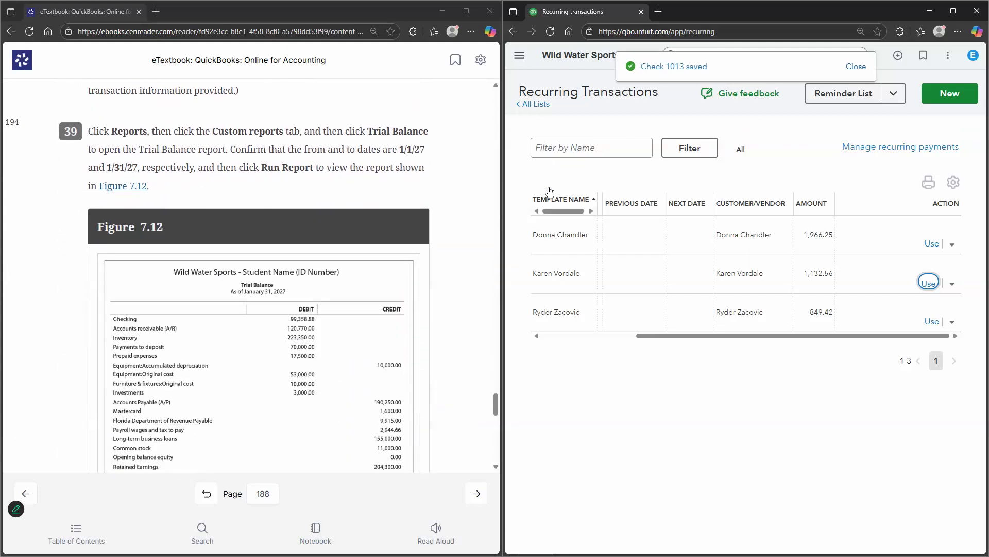
click(519, 55)
click(556, 183)
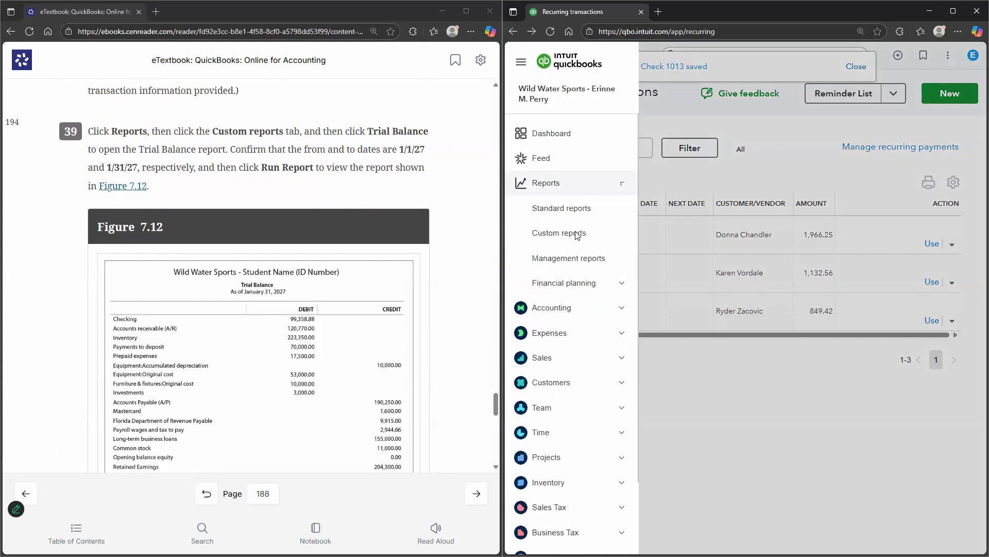
click(572, 233)
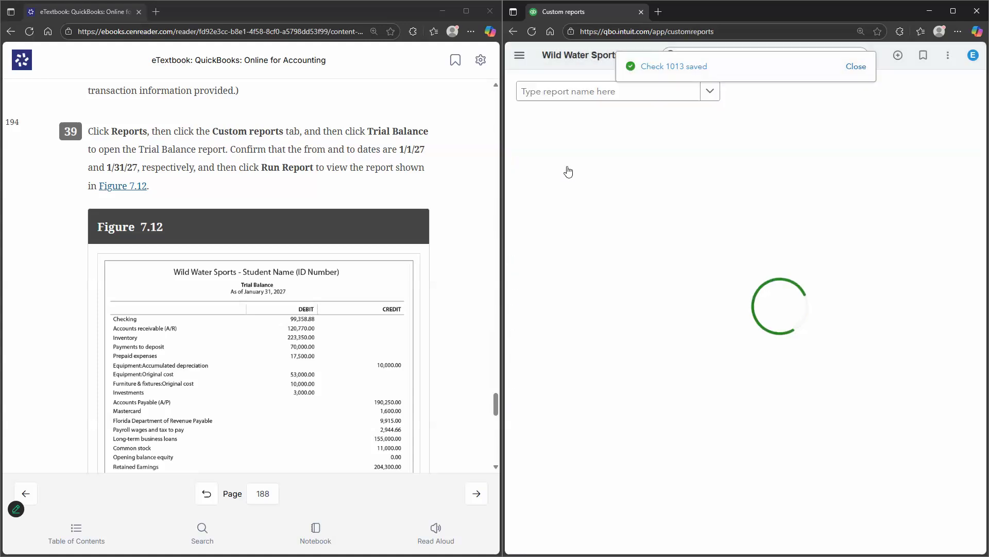
click(560, 183)
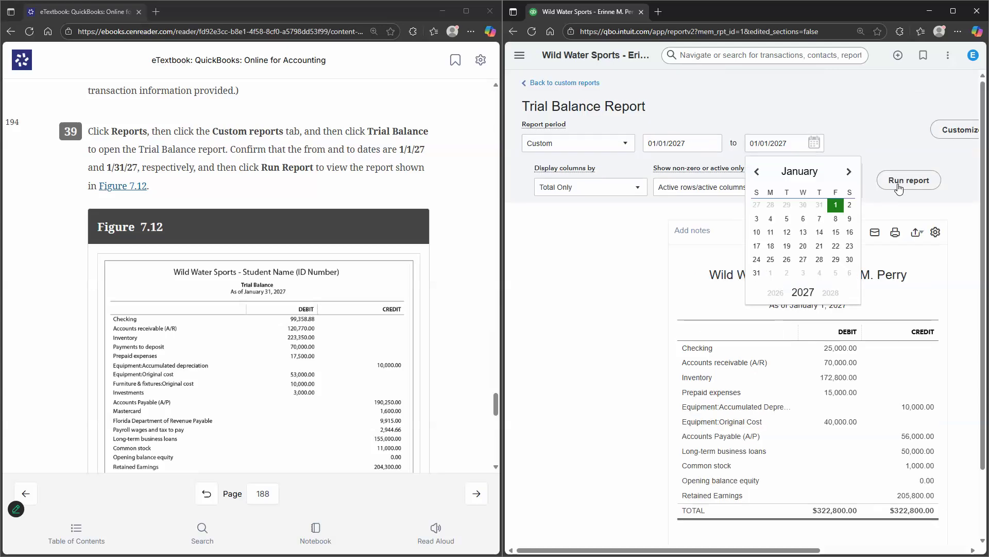
click(899, 188)
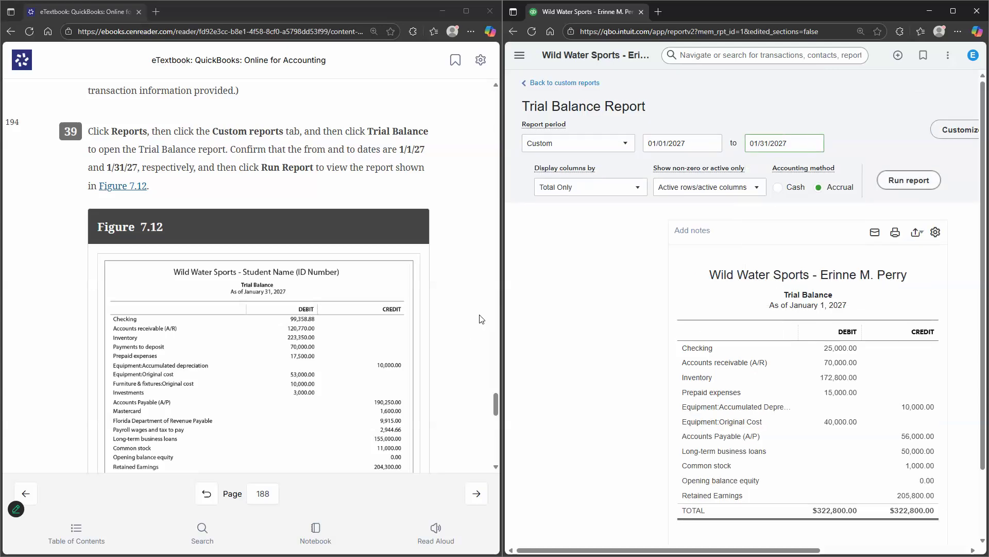
Step: Compare the January 31 Trial Balance with Figure 7.12 and open the transaction report behind the Checking amount
scroll(482, 317, down, 4)
scroll(577, 319, down, 4)
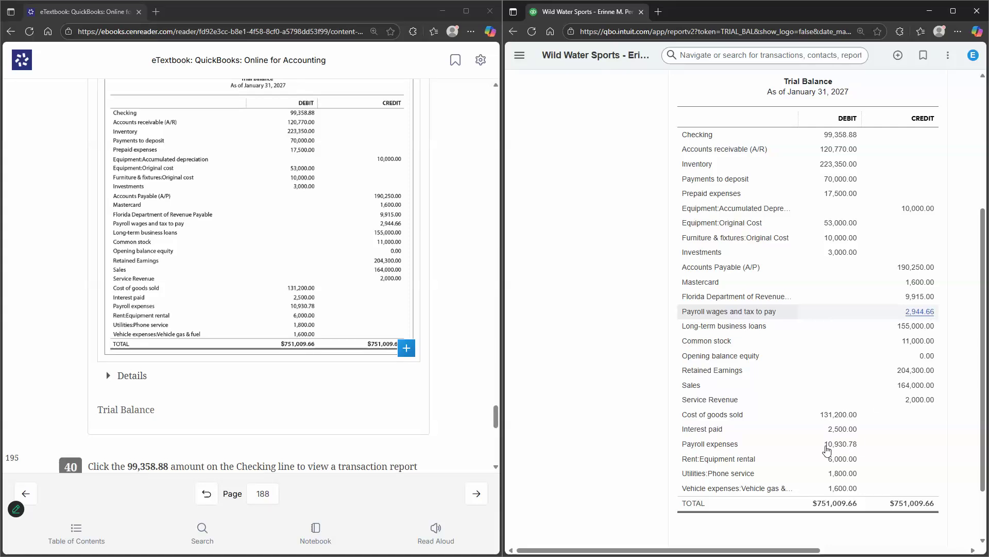
scroll(464, 335, down, 3)
scroll(464, 335, down, 5)
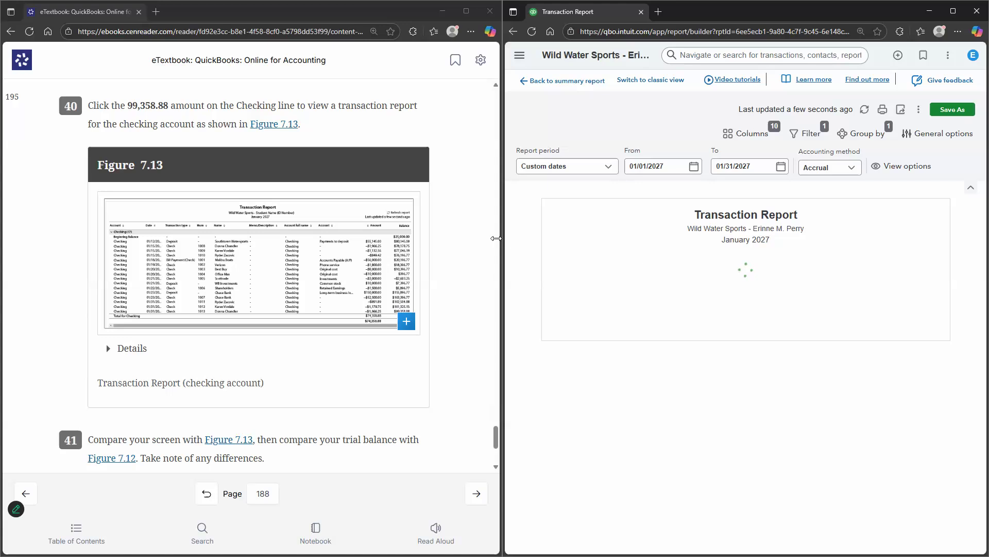
Step: Compare the Checking transaction report with Figure 7.13, read textbook steps 41 to 43, and go on to the next textbook page
scroll(455, 178, down, 2)
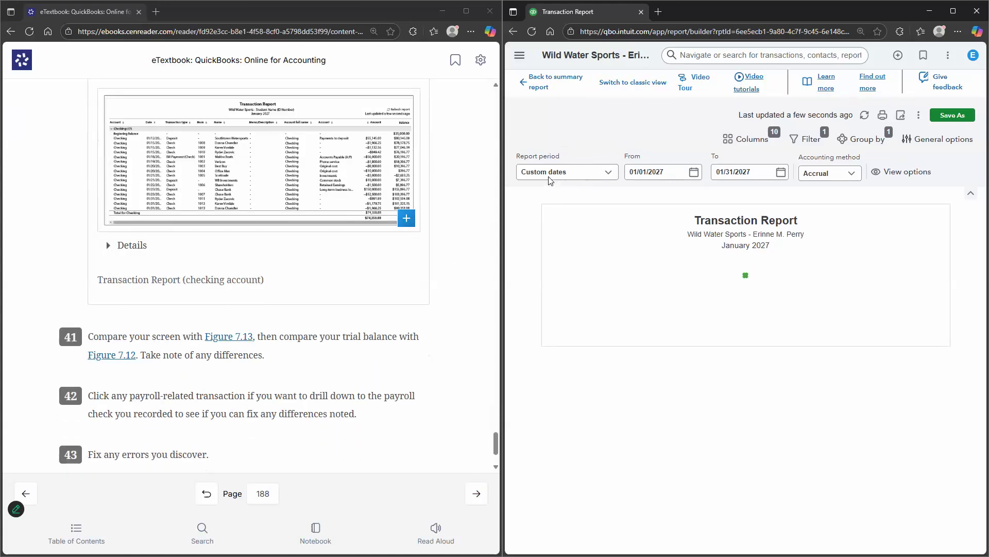
click(610, 174)
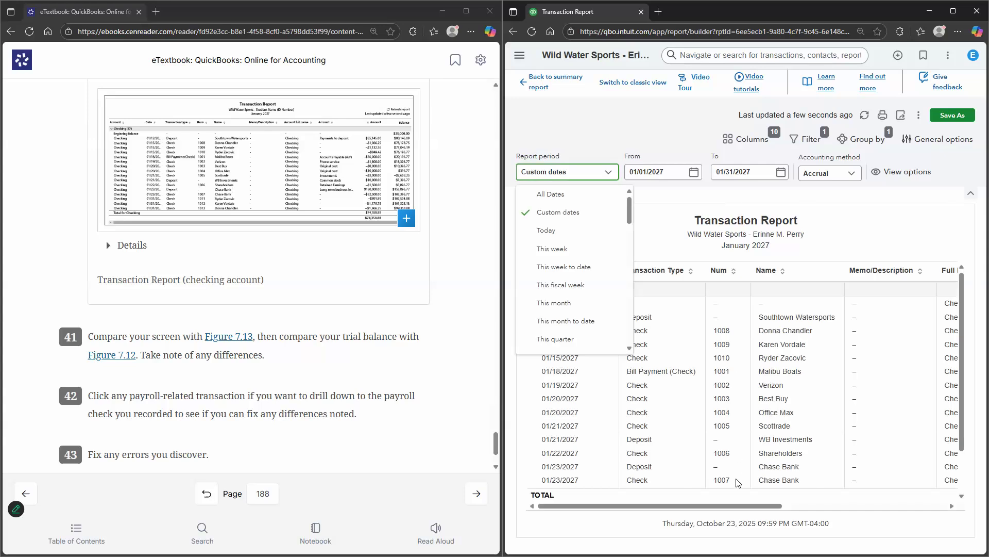
scroll(776, 330, down, 5)
scroll(859, 465, right, 5)
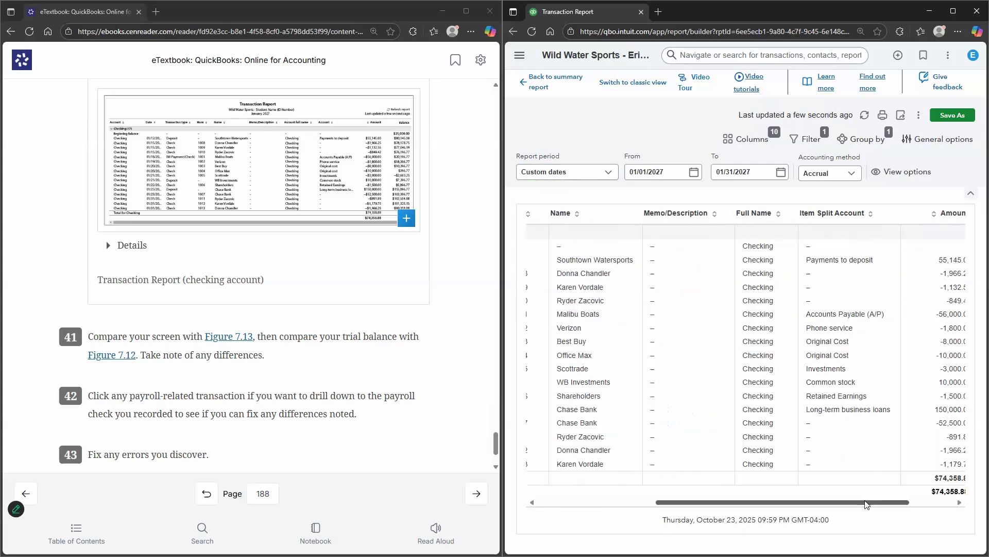
scroll(350, 234, down, 2)
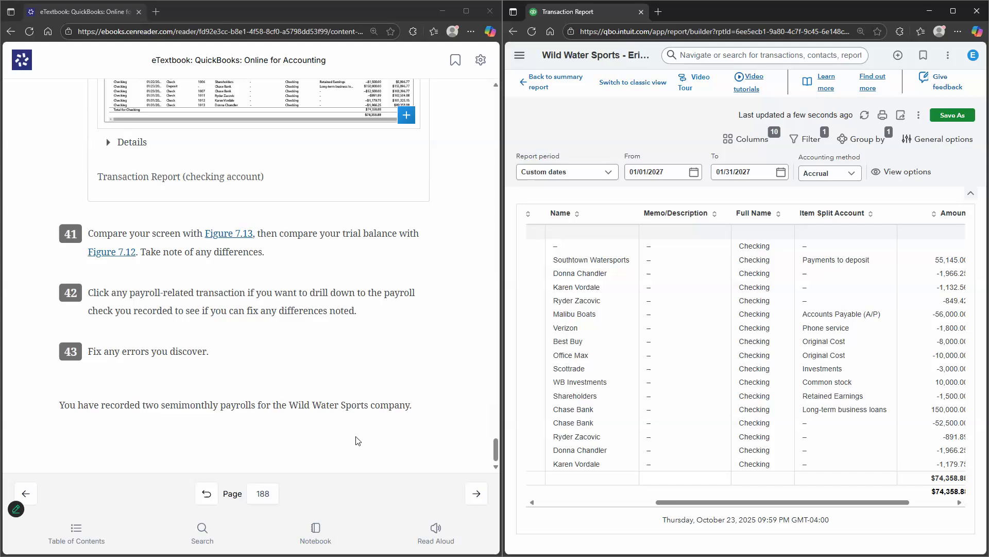
click(470, 493)
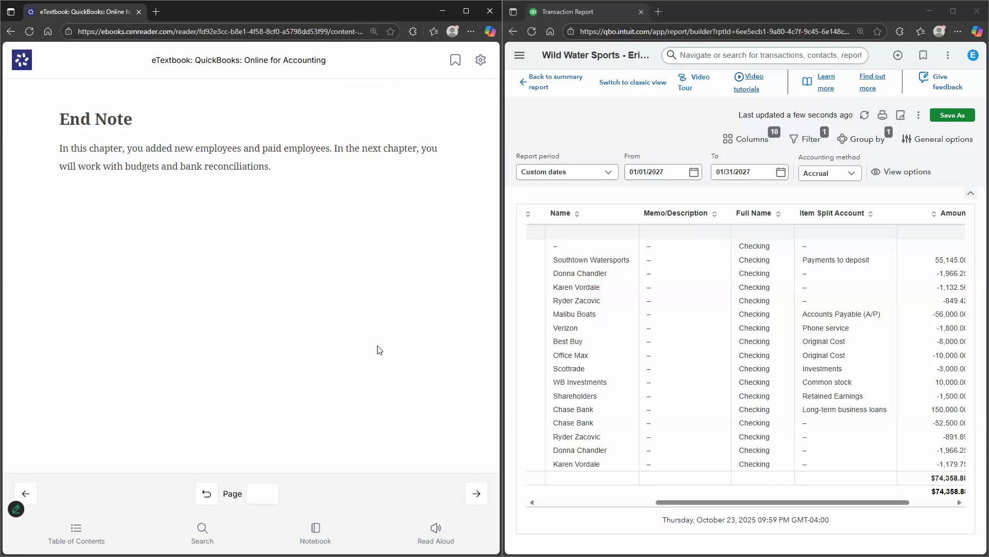